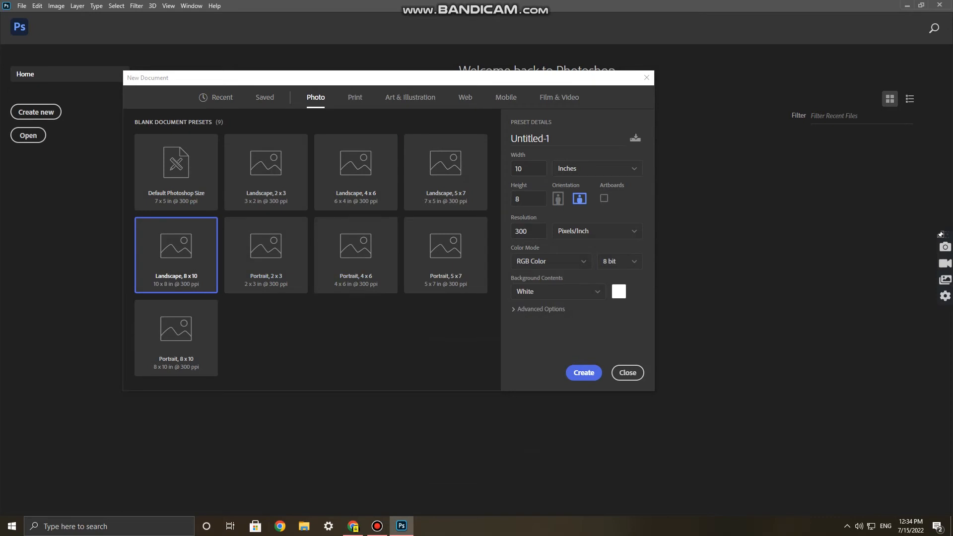
Create the Landscape, 8 x 10 document and draw a circular selection about 870 px wide on a new layer.
{"action": "left_click", "coordinate": [584, 373]}
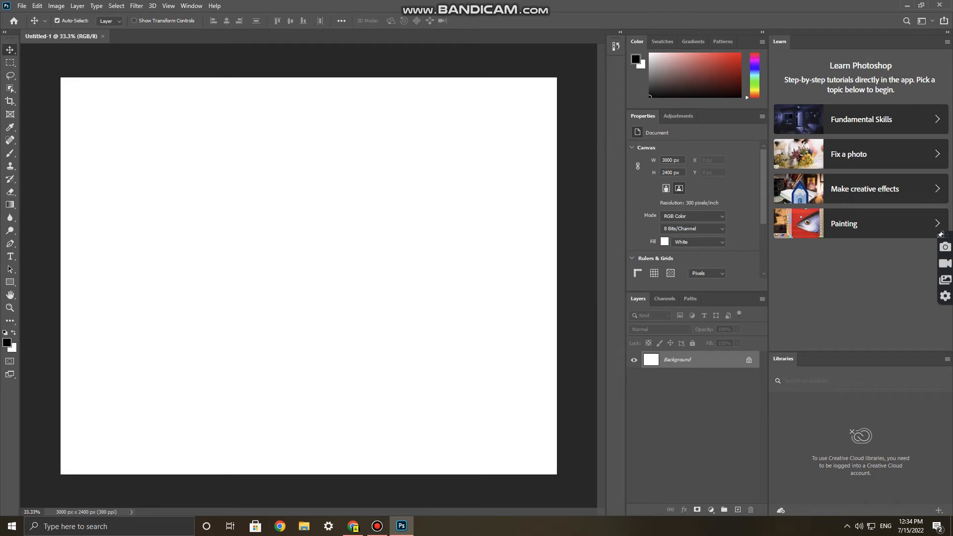
{"action": "left_click", "coordinate": [10, 63]}
{"action": "left_click", "coordinate": [65, 73]}
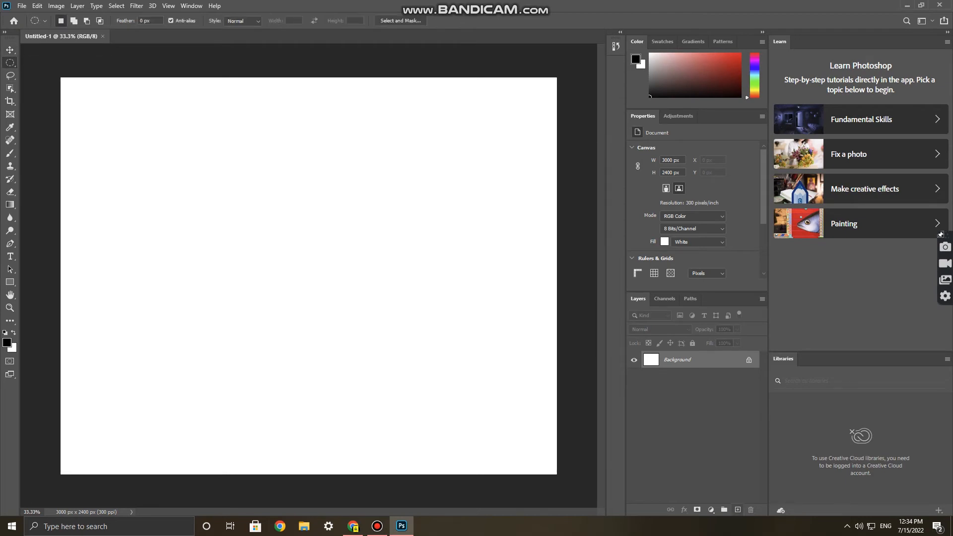
{"action": "left_click", "coordinate": [738, 510]}
{"action": "left_click_drag", "start_coordinate": [226, 218], "coordinate": [298, 291]}
{"action": "key", "text": "shift+alt"}
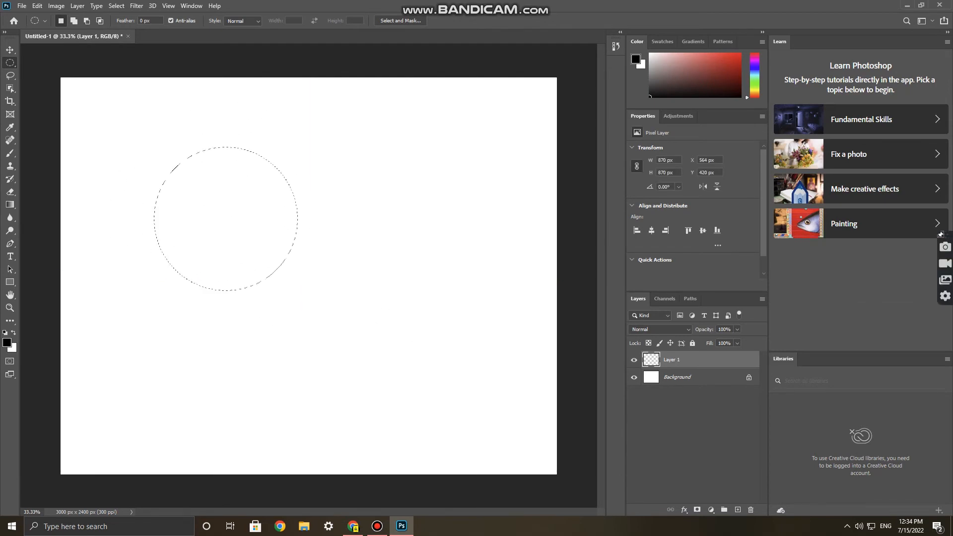
Add another layer and fill the circular selection with the black foreground color.
{"action": "key", "text": "ctrl+shift+n"}
{"action": "key", "text": "Return"}
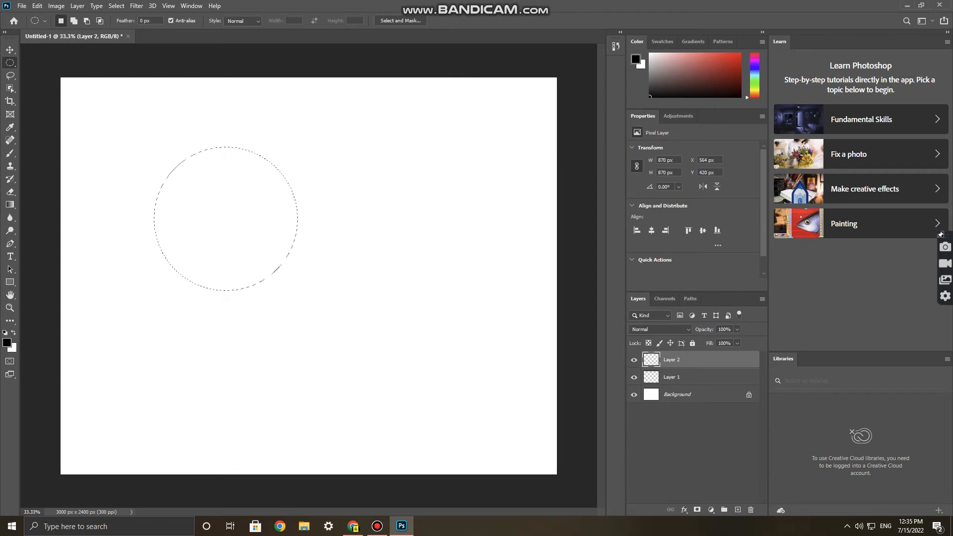
{"action": "key", "text": "alt+BackSpace"}
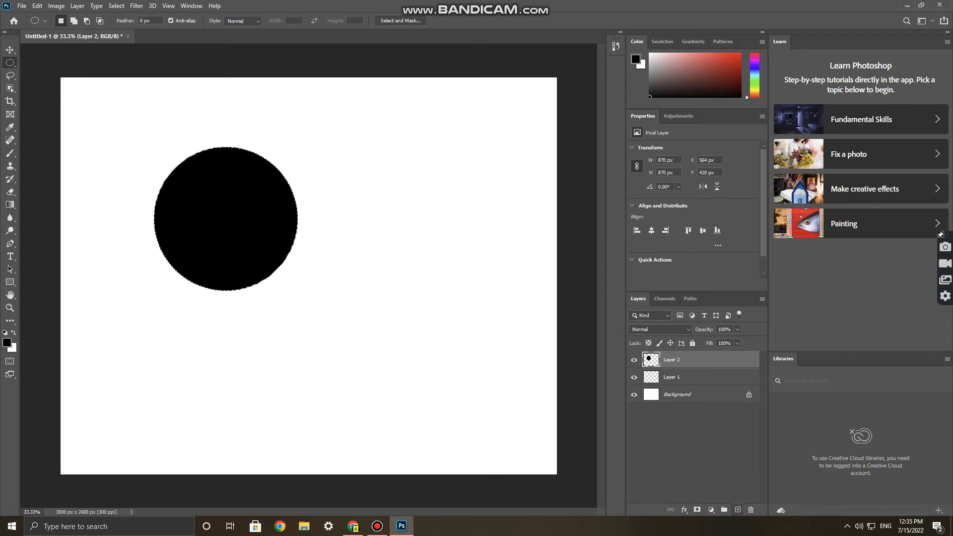
Add a new layer and stroke the circular selection with a 25 px centered outline in red e30000.
{"action": "left_click", "coordinate": [738, 510]}
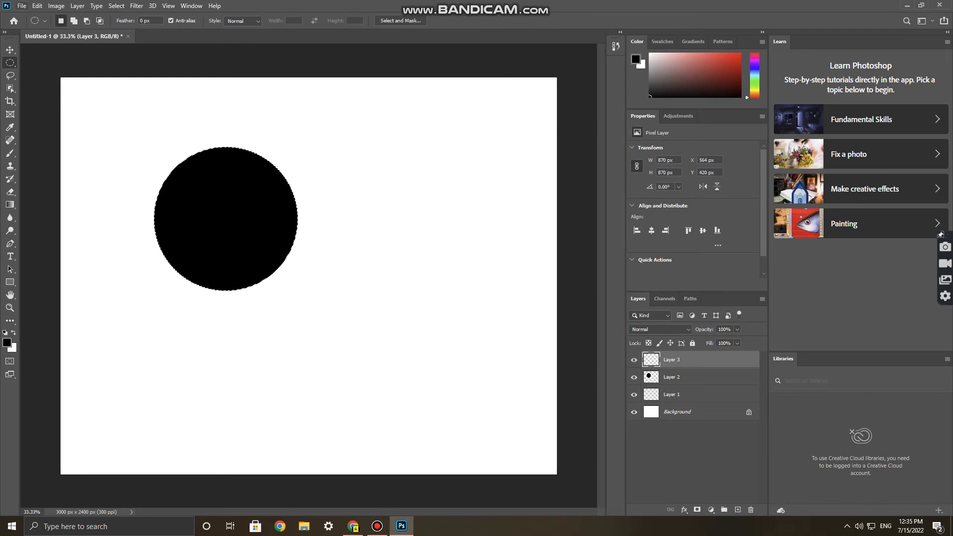
{"action": "left_click", "coordinate": [22, 6]}
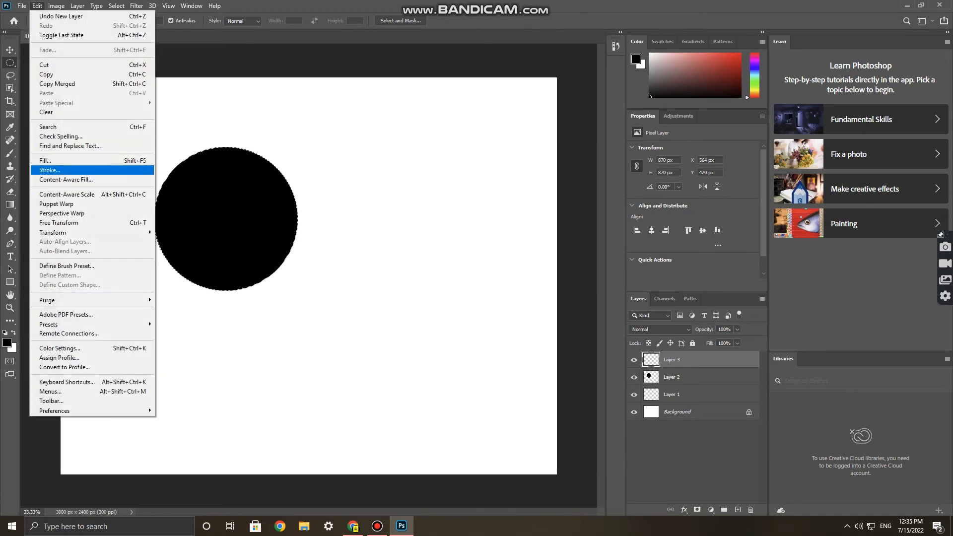
{"action": "left_click", "coordinate": [50, 169]}
{"action": "left_click", "coordinate": [440, 156]}
{"action": "mouse_move", "coordinate": [458, 149]}
{"action": "left_mouse_down"}
{"action": "mouse_move", "coordinate": [472, 141]}
{"action": "mouse_move", "coordinate": [471, 150]}
{"action": "mouse_move", "coordinate": [470, 134]}
{"action": "left_mouse_up"}
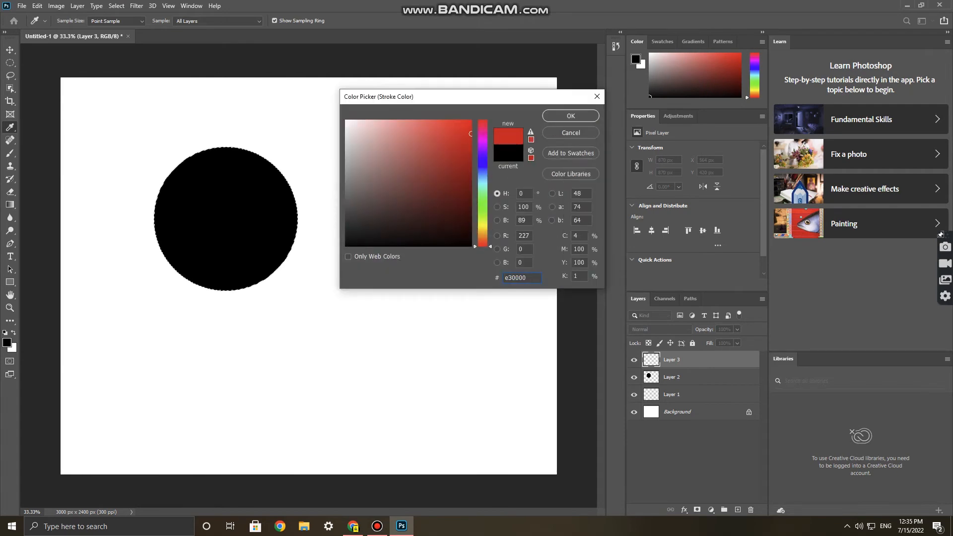
{"action": "left_click", "coordinate": [572, 116]}
{"action": "type", "text": "25"}
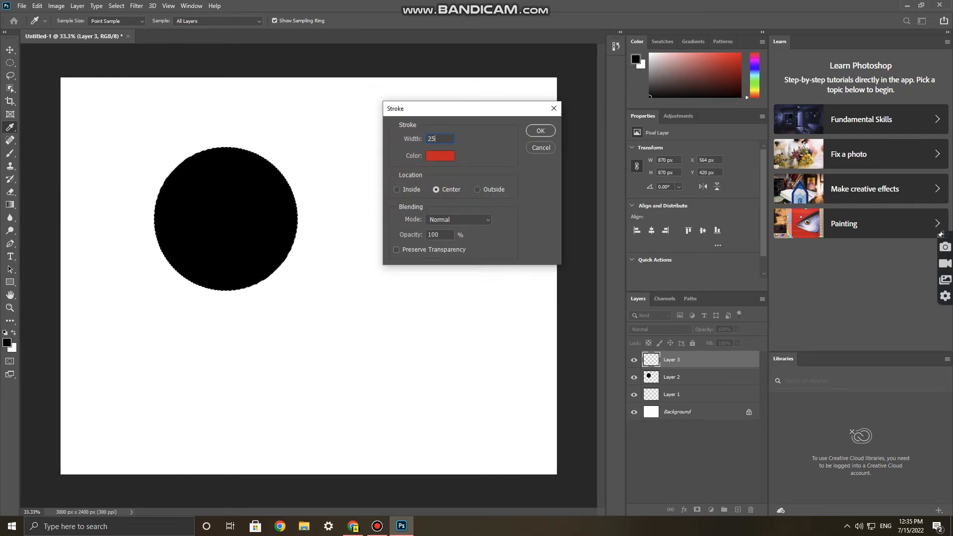
{"action": "key", "text": "Return"}
Deselect the circle and move the black fill and red outline layers together down and toward the canvas center.
{"action": "key", "text": "m"}
{"action": "key", "text": "ctrl+d"}
{"action": "key", "text": "v"}
{"action": "left_click_drag", "start_coordinate": [326, 151], "coordinate": [311, 215]}
Toggle the visibility of Layer 2 and Layer 3 to compare the black fill with the red outline.
{"action": "left_click", "coordinate": [634, 377]}
{"action": "left_click", "coordinate": [634, 360]}
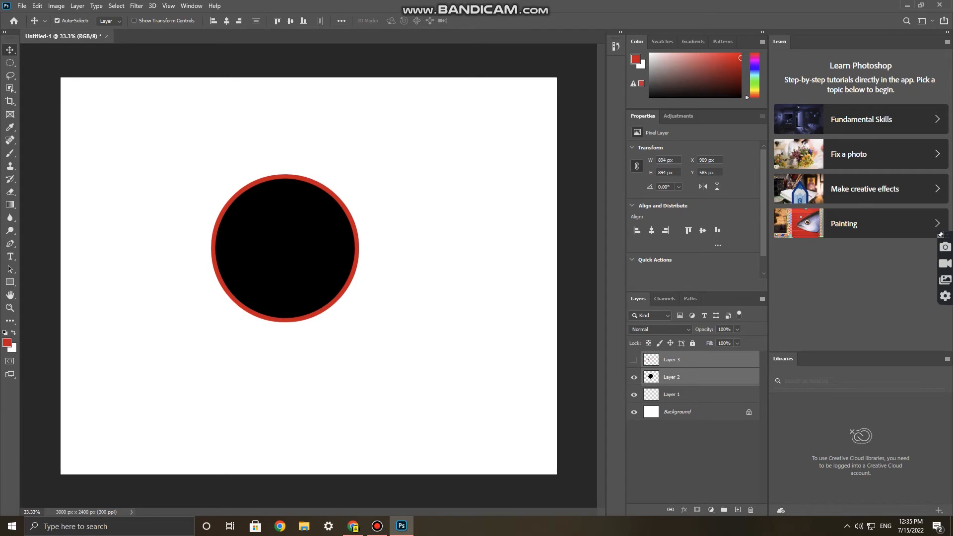
{"action": "left_click", "coordinate": [634, 360]}
{"action": "left_click", "coordinate": [634, 360]}
{"action": "left_click", "coordinate": [634, 360]}
{"action": "left_click", "coordinate": [634, 378]}
{"action": "left_click", "coordinate": [634, 377]}
{"action": "left_click", "coordinate": [634, 378]}
{"action": "left_click", "coordinate": [634, 378]}
{"action": "left_click", "coordinate": [634, 360]}
{"action": "left_click", "coordinate": [634, 360]}
{"action": "left_click", "coordinate": [634, 360]}
{"action": "left_click", "coordinate": [634, 360]}
{"action": "left_click", "coordinate": [635, 360]}
{"action": "left_click", "coordinate": [634, 360]}
{"action": "left_click", "coordinate": [634, 360]}
{"action": "left_click", "coordinate": [634, 378]}
{"action": "left_click", "coordinate": [635, 377]}
Move both circle layers slightly up and left, and lower the black circle layer's opacity to 12%.
{"action": "left_click_drag", "start_coordinate": [407, 177], "coordinate": [269, 260]}
{"action": "left_click_drag", "start_coordinate": [284, 216], "coordinate": [265, 205]}
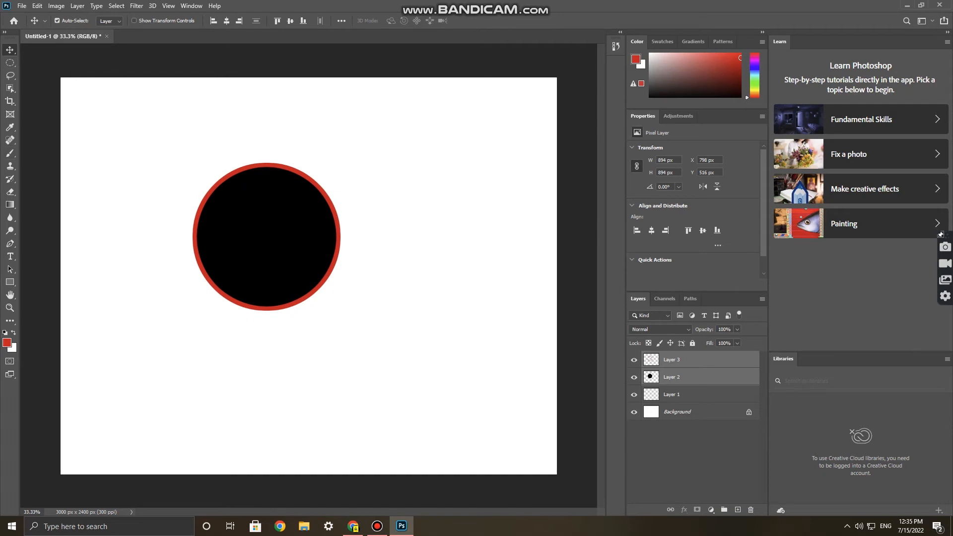
{"action": "left_click", "coordinate": [690, 377]}
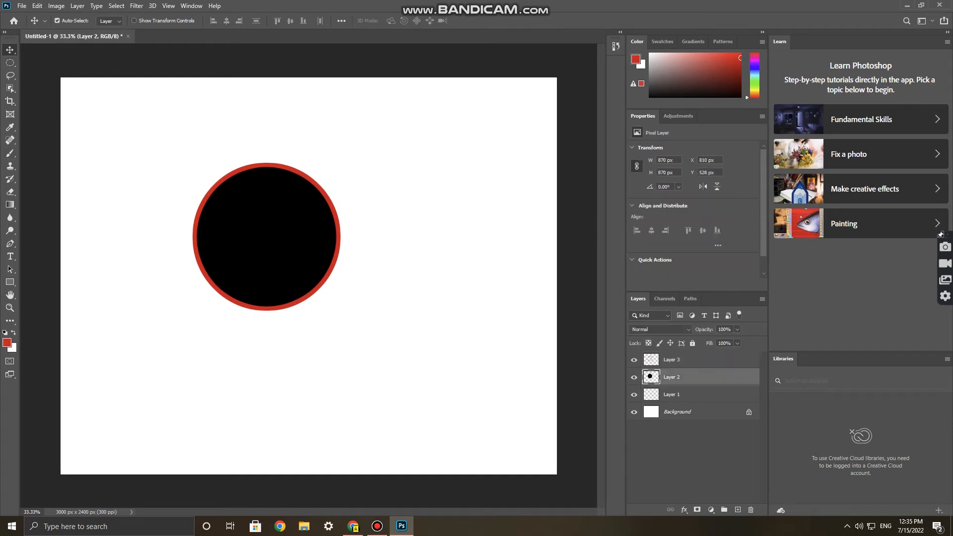
{"action": "left_click", "coordinate": [634, 377]}
{"action": "left_click", "coordinate": [738, 343]}
{"action": "left_click_drag", "start_coordinate": [738, 341], "coordinate": [697, 341]}
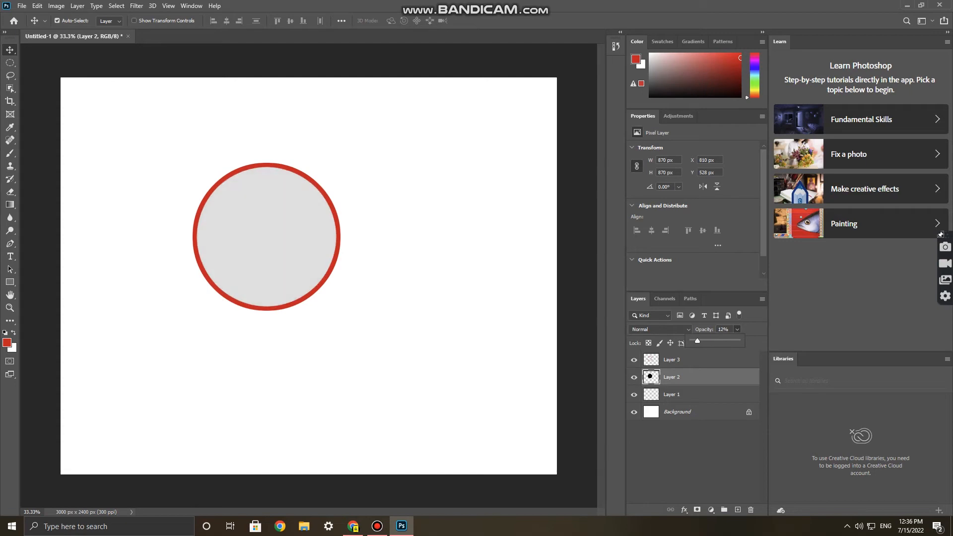
Select the fill and outline layers together and shift them slightly down.
{"action": "left_click_drag", "start_coordinate": [352, 130], "coordinate": [257, 239]}
{"action": "left_click_drag", "start_coordinate": [360, 179], "coordinate": [247, 238]}
{"action": "left_click_drag", "start_coordinate": [280, 205], "coordinate": [282, 216]}
Define a brush preset named brush-1 from the outlined circle.
{"action": "left_click", "coordinate": [37, 6]}
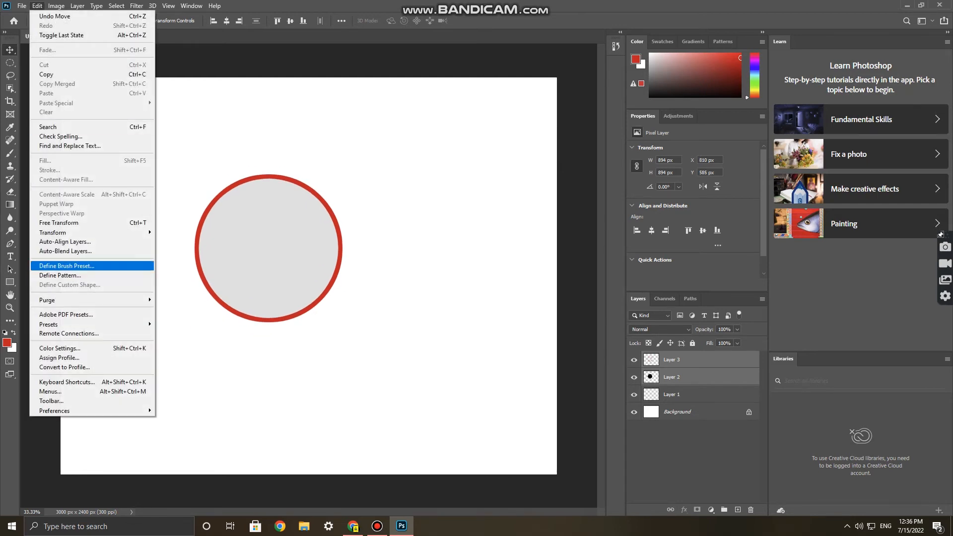
{"action": "left_click", "coordinate": [67, 266]}
{"action": "type", "text": "brush2"}
{"action": "key", "text": "BackSpace"}
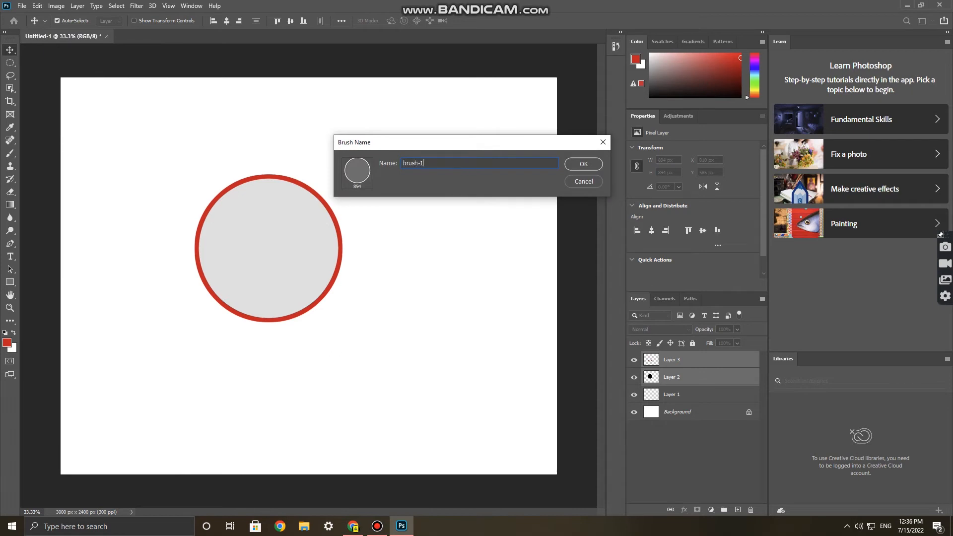
{"action": "key", "text": "Return"}
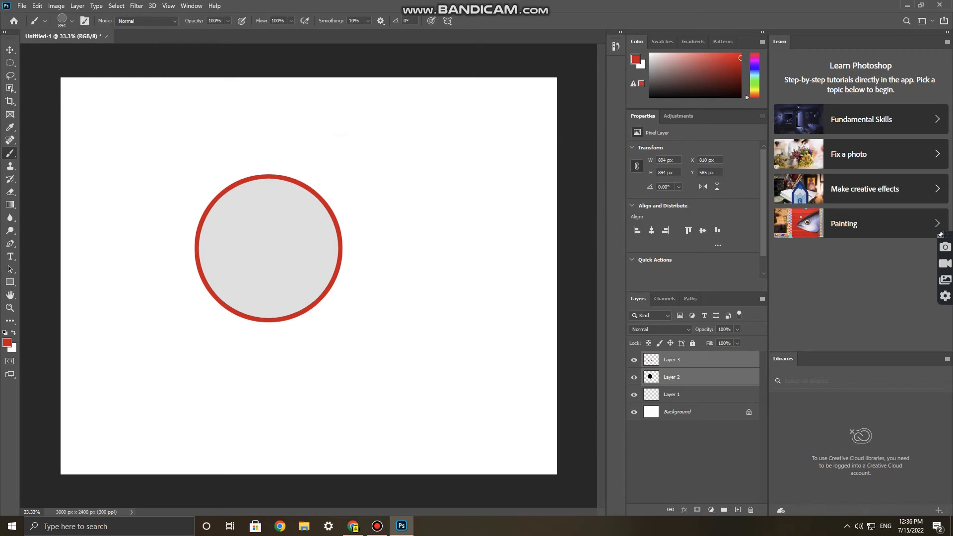
Duplicate the outlined circle into a diagonal row of overlapping copies across the canvas, undoing misplaced moves.
{"action": "left_click", "coordinate": [10, 51]}
{"action": "left_click_drag", "start_coordinate": [345, 135], "coordinate": [268, 273]}
{"action": "left_click_drag", "start_coordinate": [407, 220], "coordinate": [380, 267]}
{"action": "left_click_drag", "start_coordinate": [295, 222], "coordinate": [428, 390]}
{"action": "key", "text": "ctrl+z"}
{"action": "left_click_drag", "start_coordinate": [380, 320], "coordinate": [413, 338]}
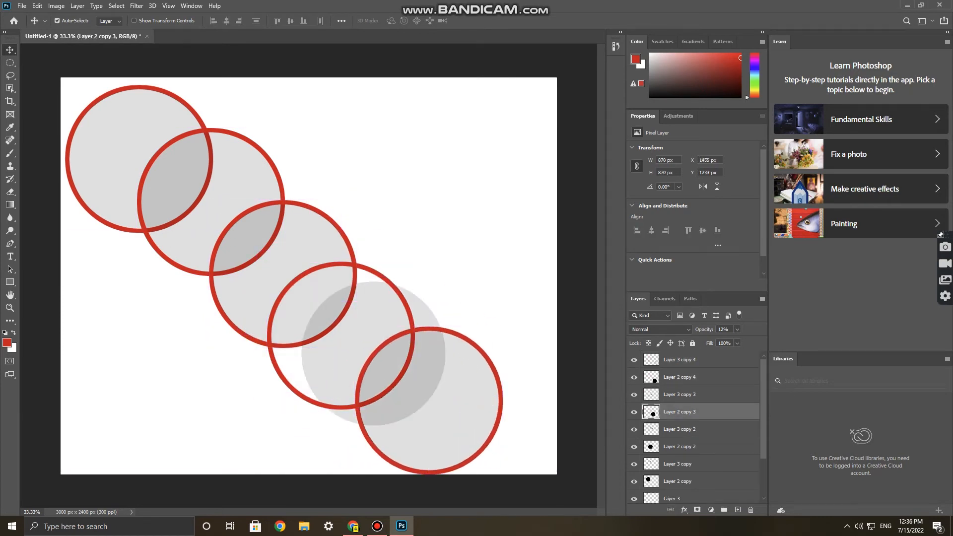
{"action": "key", "text": "ctrl+z"}
Select all the circle fill and outline layers and delete them, leaving the empty Layer 1 and the background.
{"action": "left_click_drag", "start_coordinate": [546, 350], "coordinate": [164, 142]}
{"action": "key", "text": "Delete"}
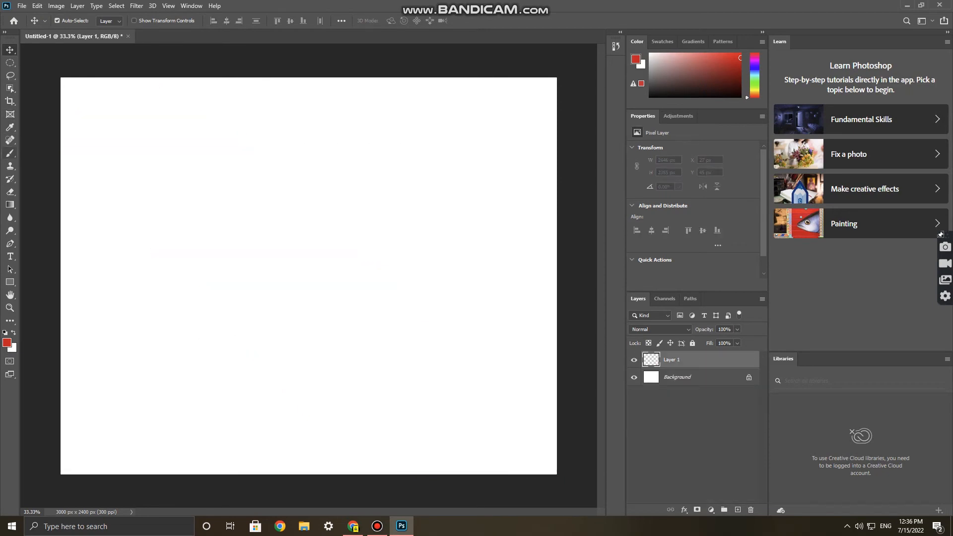
Test brush-1 on Layer 1 with four single red stamps and long strokes across the canvas.
{"action": "left_click", "coordinate": [10, 153]}
{"action": "left_click", "coordinate": [149, 172]}
{"action": "left_click", "coordinate": [266, 251]}
{"action": "left_click", "coordinate": [357, 197]}
{"action": "left_click", "coordinate": [494, 218]}
{"action": "mouse_move", "coordinate": [430, 126]}
{"action": "left_mouse_down"}
{"action": "mouse_move", "coordinate": [236, 219]}
{"action": "mouse_move", "coordinate": [151, 394]}
{"action": "left_mouse_up"}
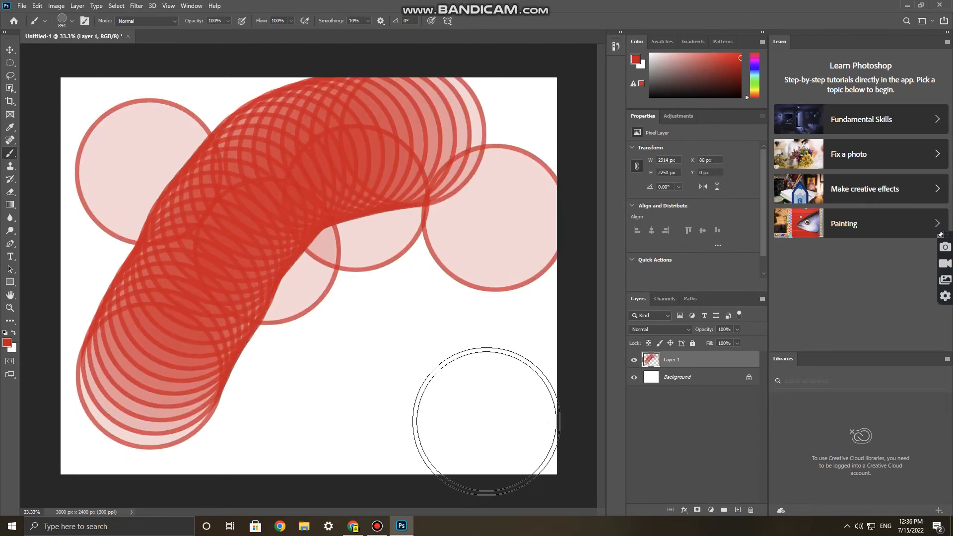
{"action": "left_click_drag", "start_coordinate": [479, 409], "coordinate": [204, 224]}
Undo all the test stamps and strokes on Layer 1.
{"action": "key", "text": "ctrl+z"}
{"action": "key", "text": "ctrl+z"}
{"action": "key", "text": "ctrl+z"}
{"action": "key", "text": "ctrl+z"}
{"action": "key", "text": "ctrl+z"}
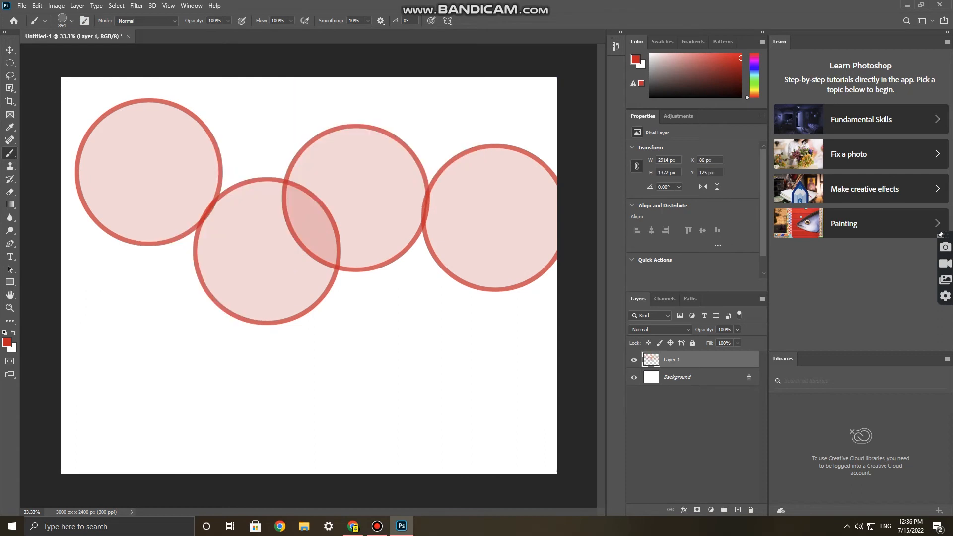
{"action": "key", "text": "ctrl+z"}
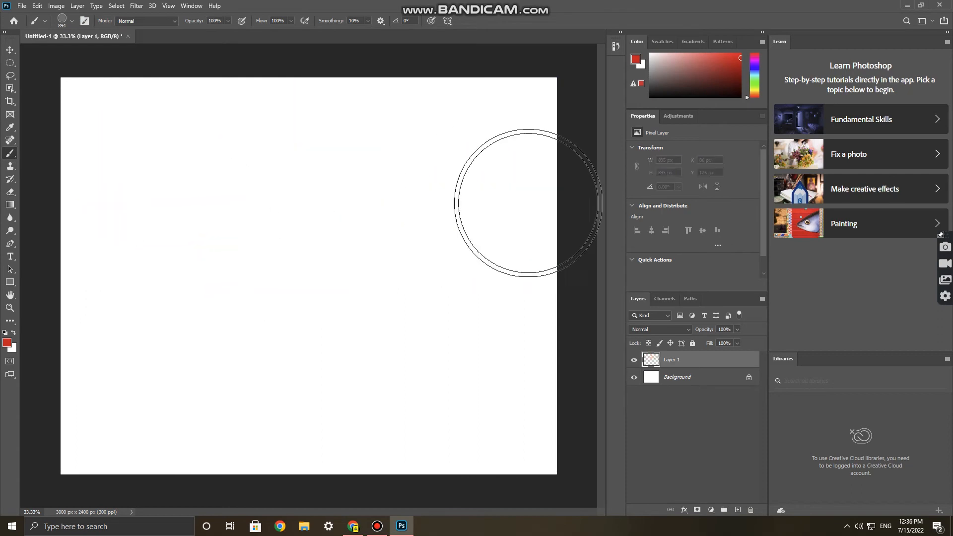
Try enabling Shape Dynamics in the settings of the circle brush.
{"action": "key", "text": "F5"}
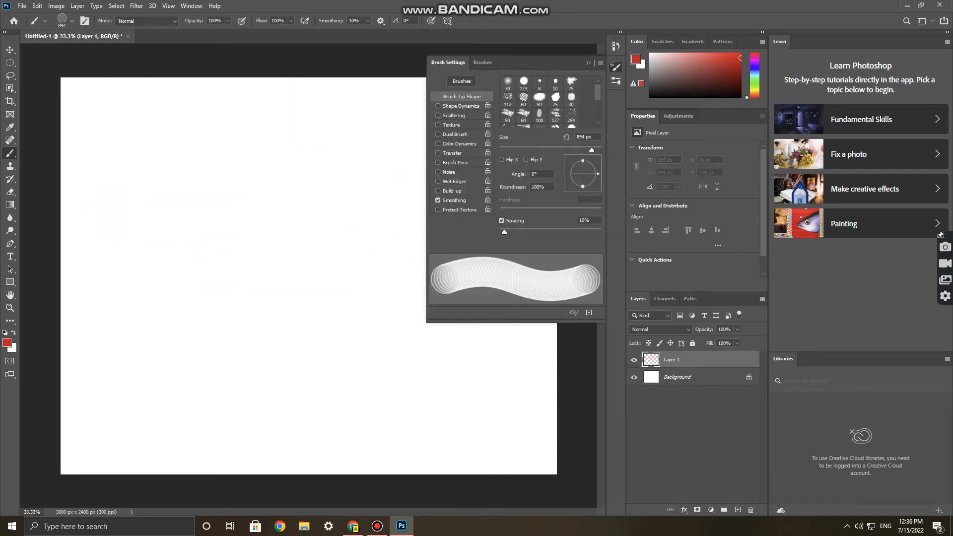
{"action": "left_click", "coordinate": [438, 106]}
{"action": "left_click", "coordinate": [461, 106]}
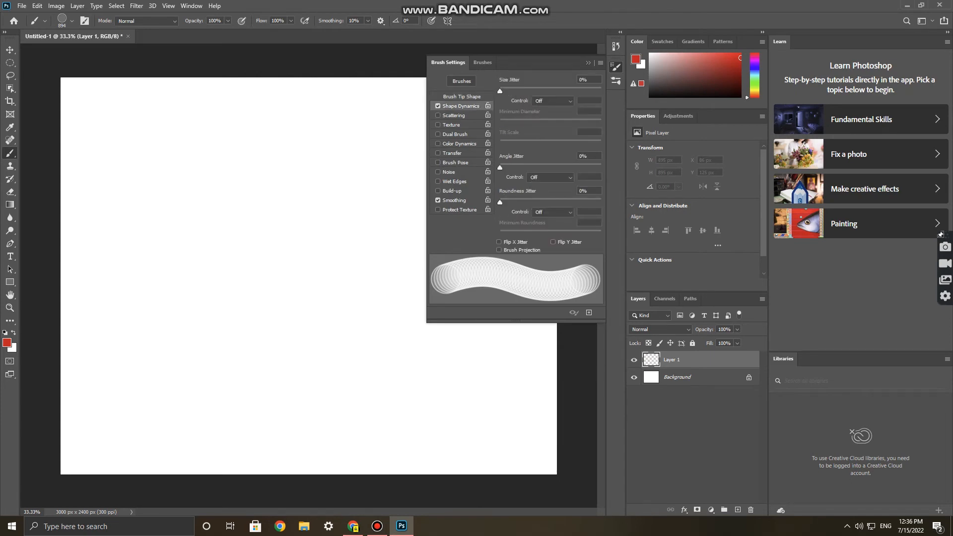
{"action": "left_click", "coordinate": [438, 105]}
{"action": "left_click", "coordinate": [588, 64]}
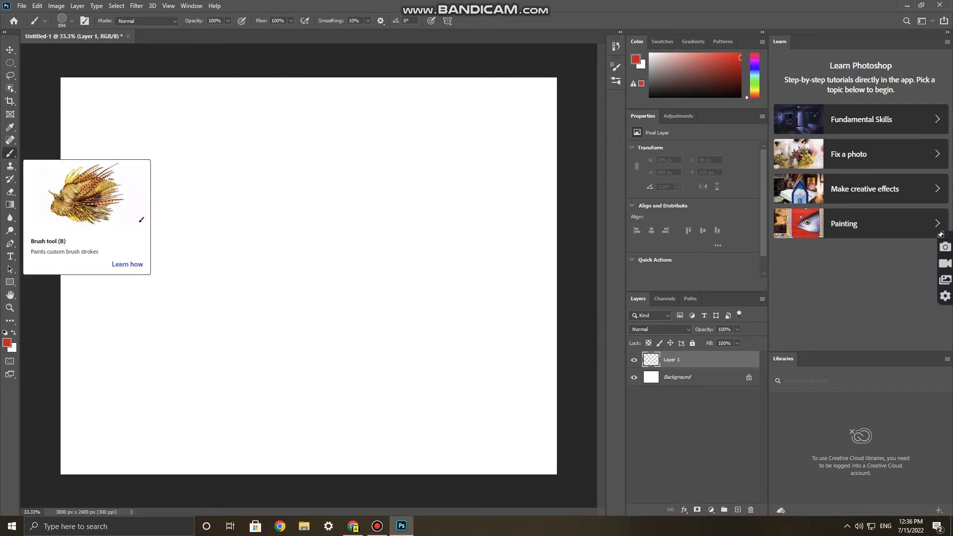
Check the saved brush-1 preset and the recently used brushes in the brush lists.
{"action": "left_click", "coordinate": [72, 21]}
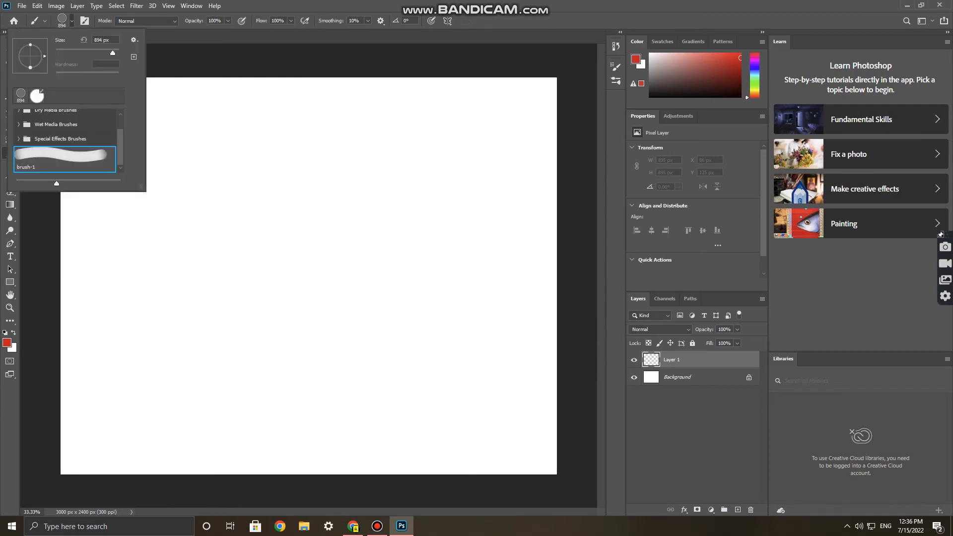
{"action": "left_click", "coordinate": [238, 134]}
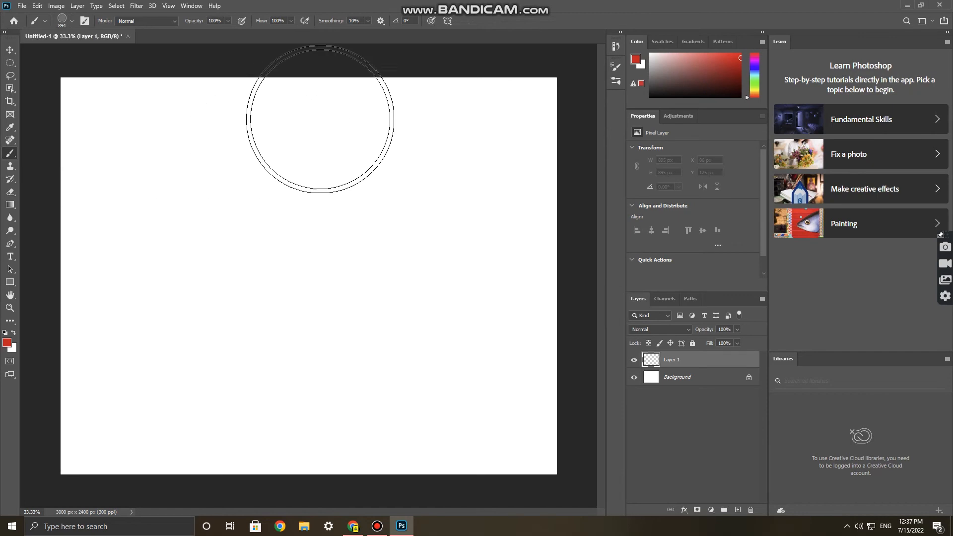
{"action": "key", "text": "F5"}
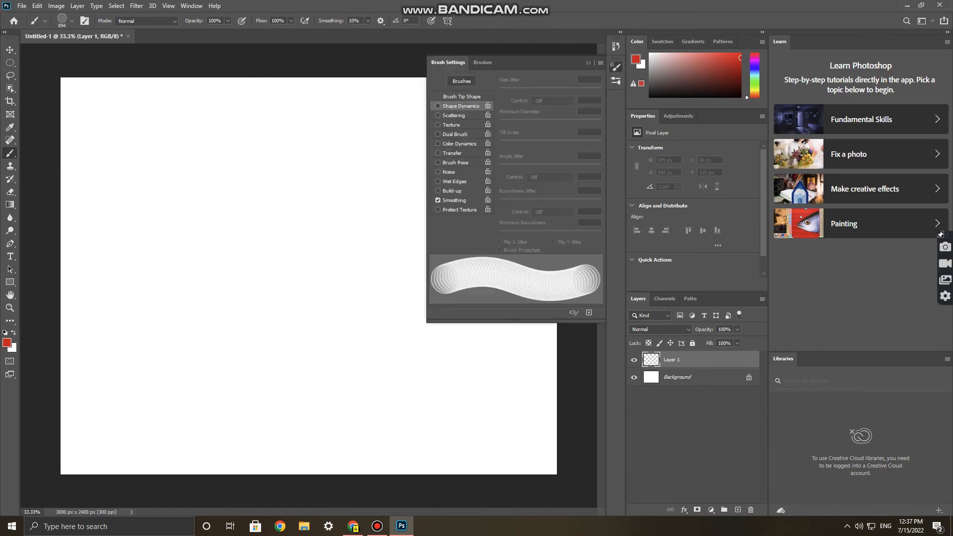
{"action": "left_click", "coordinate": [483, 62]}
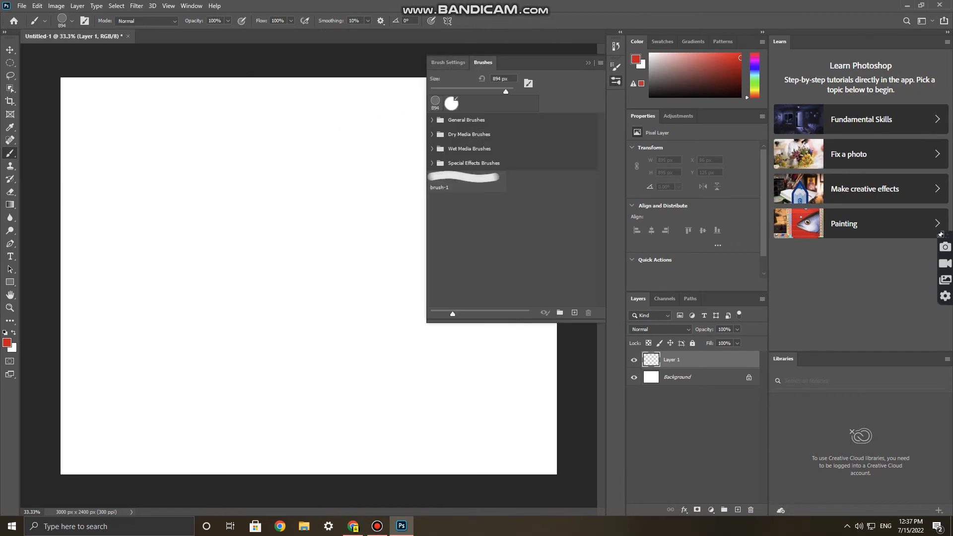
{"action": "left_click", "coordinate": [447, 62]}
{"action": "left_click", "coordinate": [483, 62]}
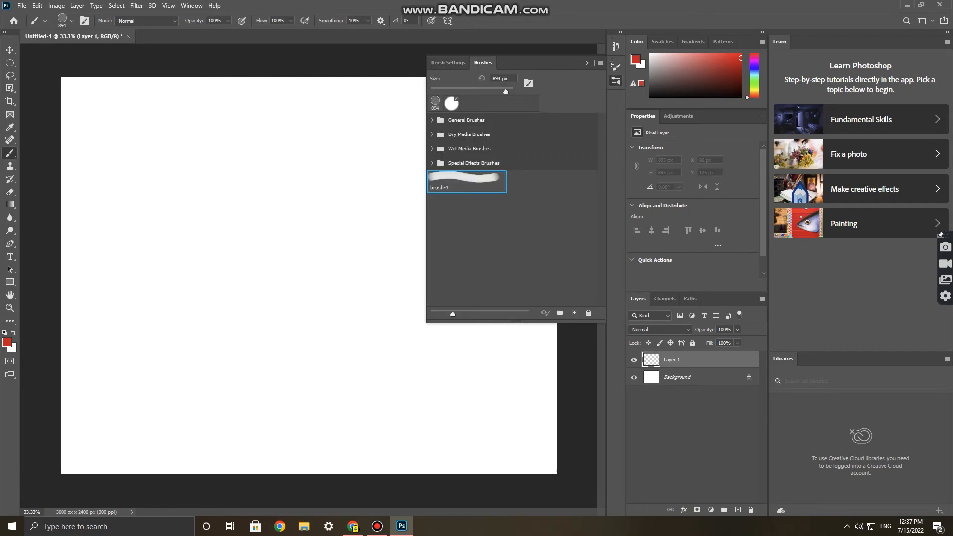
{"action": "left_click", "coordinate": [451, 104]}
{"action": "left_click", "coordinate": [467, 182]}
{"action": "left_click", "coordinate": [451, 103]}
{"action": "left_click", "coordinate": [451, 103]}
Expand the Special Effects, Wet Media, Dry Media and General brush groups and look through their presets.
{"action": "left_click", "coordinate": [432, 163]}
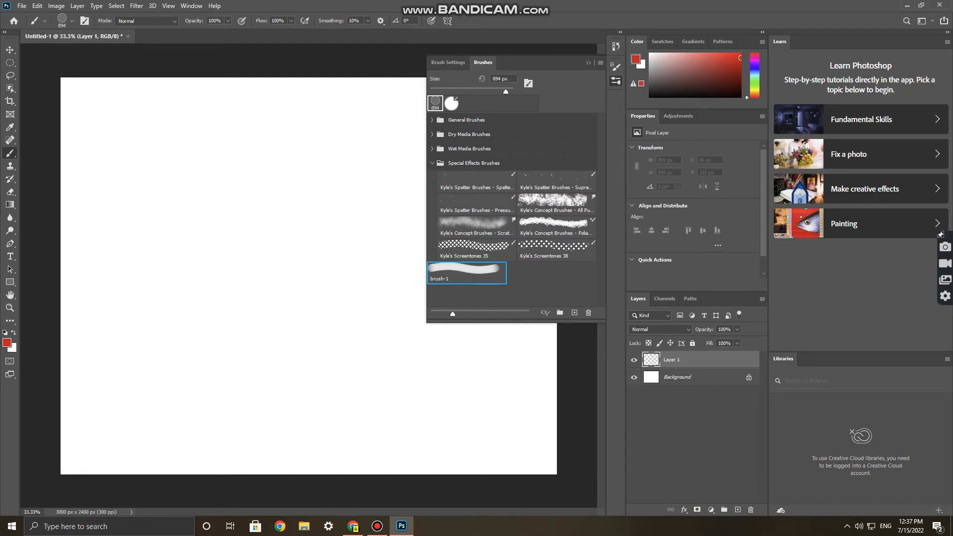
{"action": "left_click", "coordinate": [432, 148]}
{"action": "scroll", "coordinate": [512, 208], "scroll_direction": "down", "scroll_amount": 3}
{"action": "scroll", "coordinate": [514, 209], "scroll_direction": "up", "scroll_amount": 2}
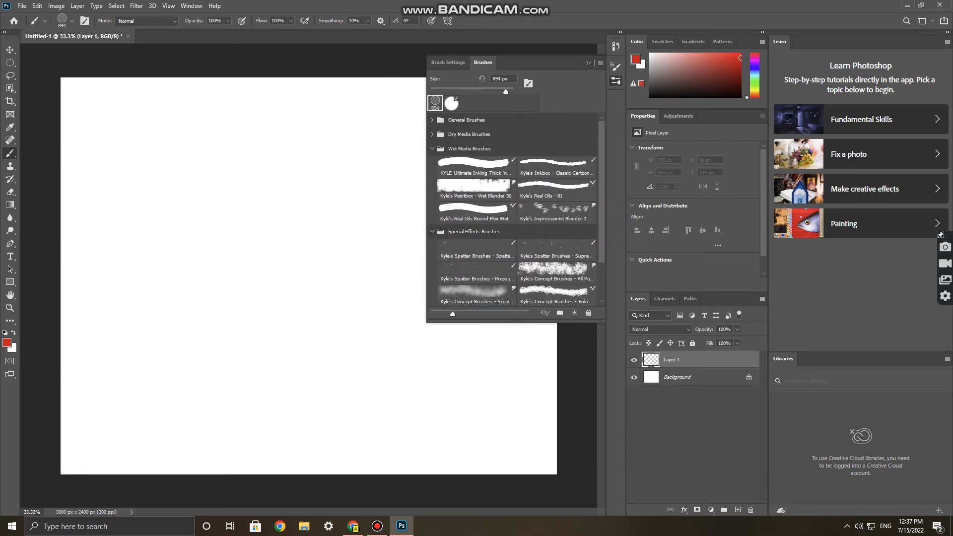
{"action": "scroll", "coordinate": [513, 208], "scroll_direction": "down", "scroll_amount": 2}
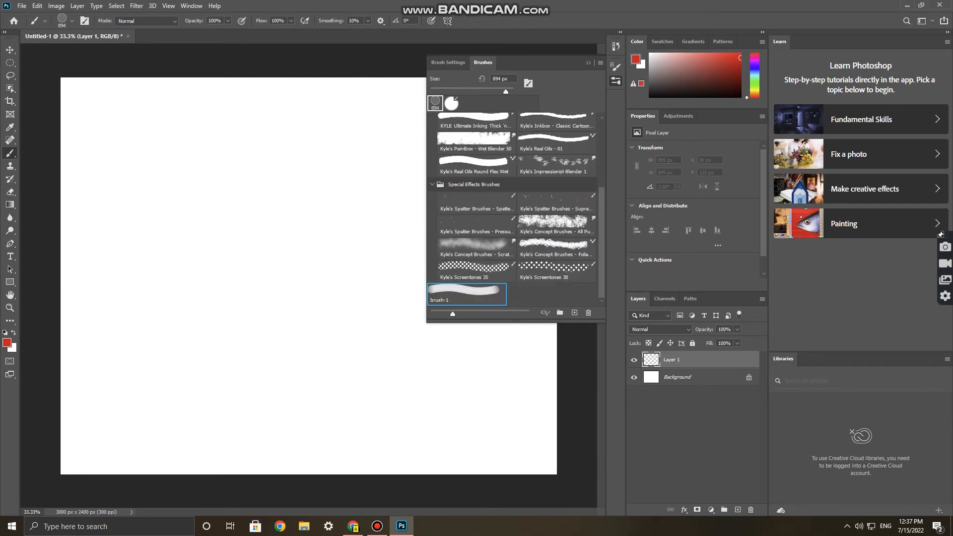
{"action": "scroll", "coordinate": [513, 209], "scroll_direction": "up", "scroll_amount": 5}
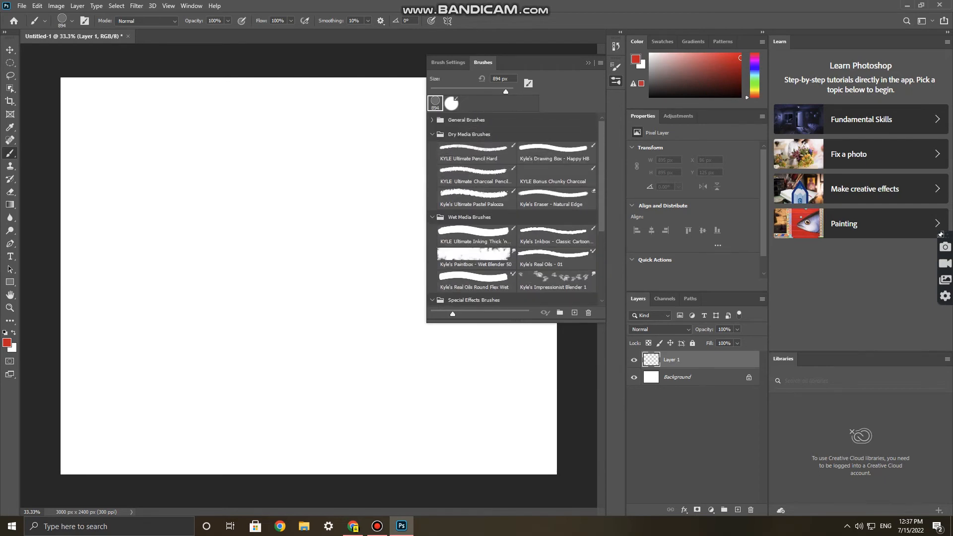
{"action": "left_click", "coordinate": [433, 120]}
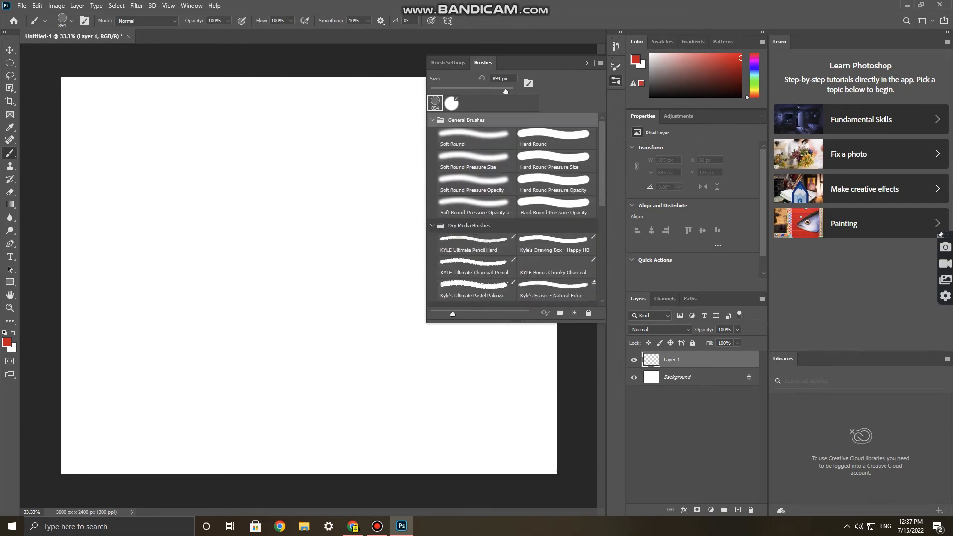
{"action": "scroll", "coordinate": [513, 209], "scroll_direction": "down", "scroll_amount": 3}
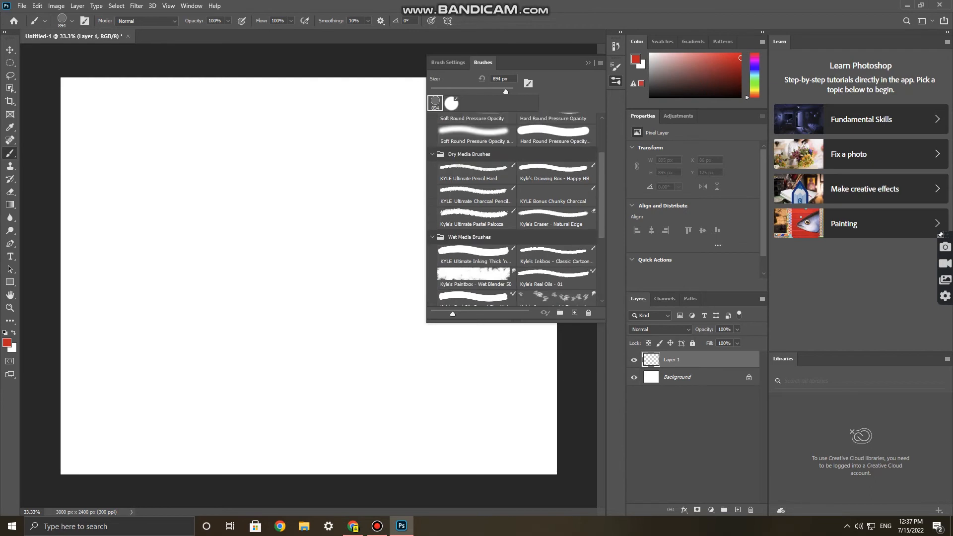
Paint a test stroke on Layer 1 with the 894 px circle brush and undo it.
{"action": "scroll", "coordinate": [512, 209], "scroll_direction": "down", "scroll_amount": 6}
{"action": "mouse_move", "coordinate": [246, 164]}
{"action": "left_mouse_down"}
{"action": "mouse_move", "coordinate": [295, 310]}
{"action": "mouse_move", "coordinate": [340, 323]}
{"action": "left_mouse_up"}
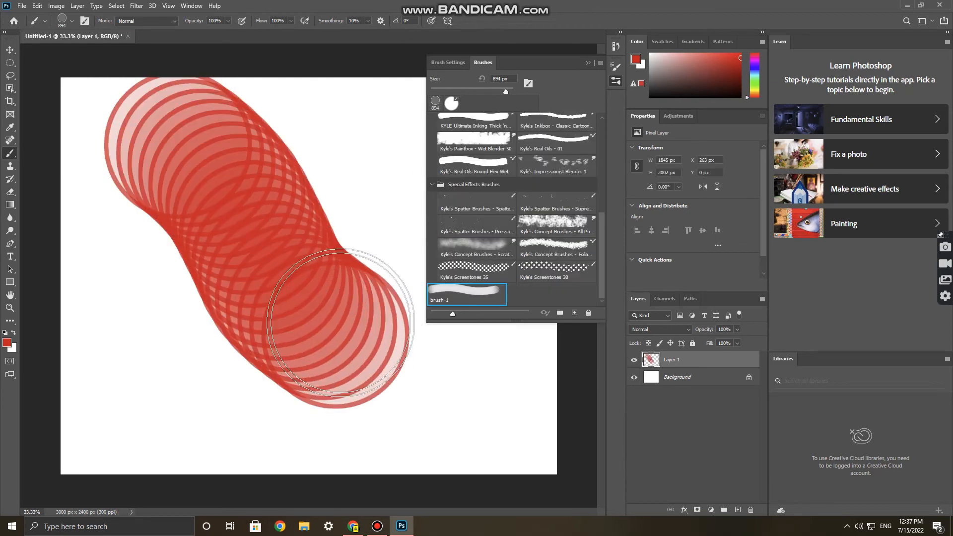
{"action": "key", "text": "ctrl+z"}
Reduce the circle brush size to 300 px and paint three test strokes across the canvas.
{"action": "key", "text": "bracketleft"}
{"action": "key", "text": "bracketleft"}
{"action": "key", "text": "bracketleft"}
{"action": "key", "text": "bracketleft"}
{"action": "key", "text": "bracketleft"}
{"action": "key", "text": "bracketleft"}
{"action": "left_click_drag", "start_coordinate": [110, 130], "coordinate": [293, 279]}
{"action": "left_click_drag", "start_coordinate": [164, 243], "coordinate": [273, 360]}
{"action": "left_click_drag", "start_coordinate": [169, 348], "coordinate": [342, 403]}
Undo the test strokes and the duplicated circle layers until only the original circle on Layers 2 and 3 is left.
{"action": "key", "text": "ctrl+z"}
{"action": "key", "text": "ctrl+z"}
{"action": "key", "text": "ctrl+z"}
{"action": "key", "text": "ctrl+z"}
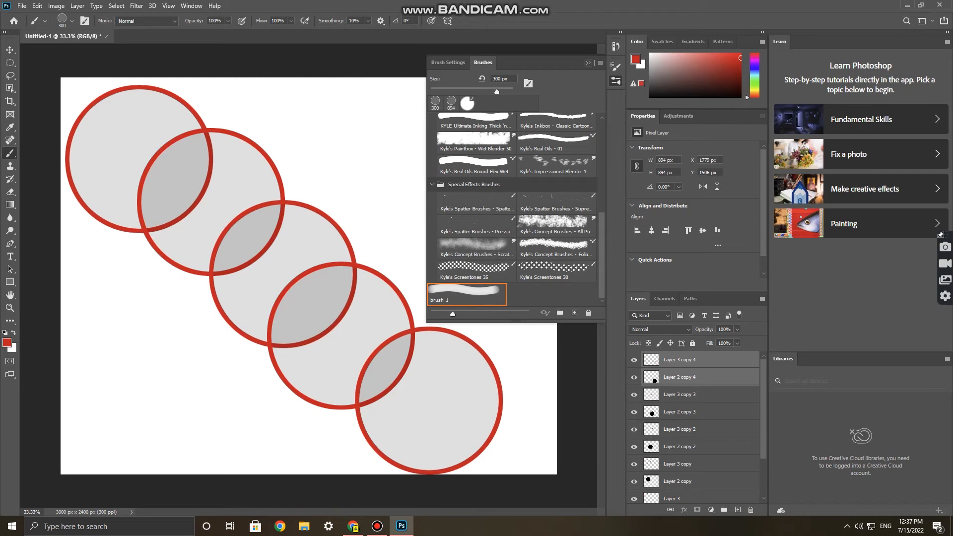
{"action": "left_click", "coordinate": [589, 63]}
{"action": "key", "text": "F5"}
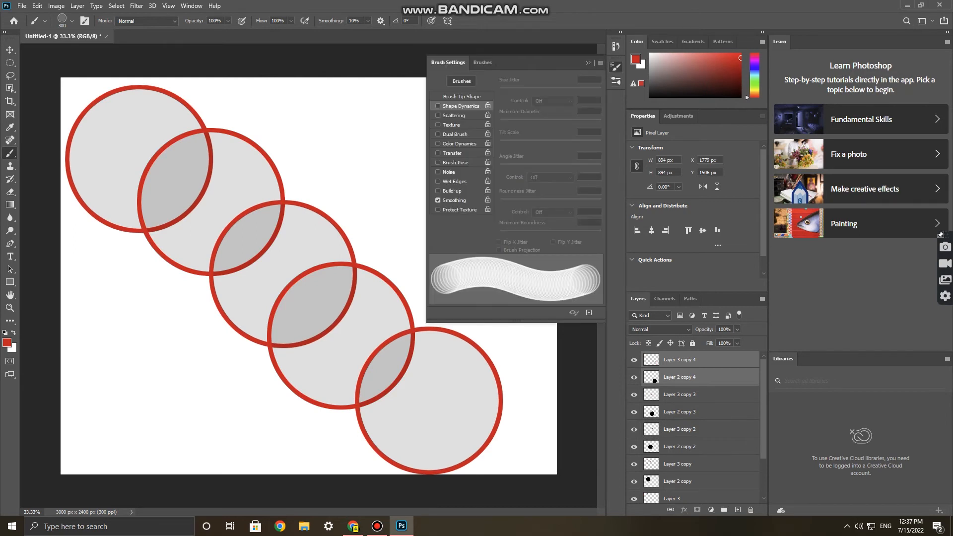
{"action": "left_click", "coordinate": [187, 179]}
{"action": "key", "text": "Return"}
{"action": "key", "text": "ctrl+z"}
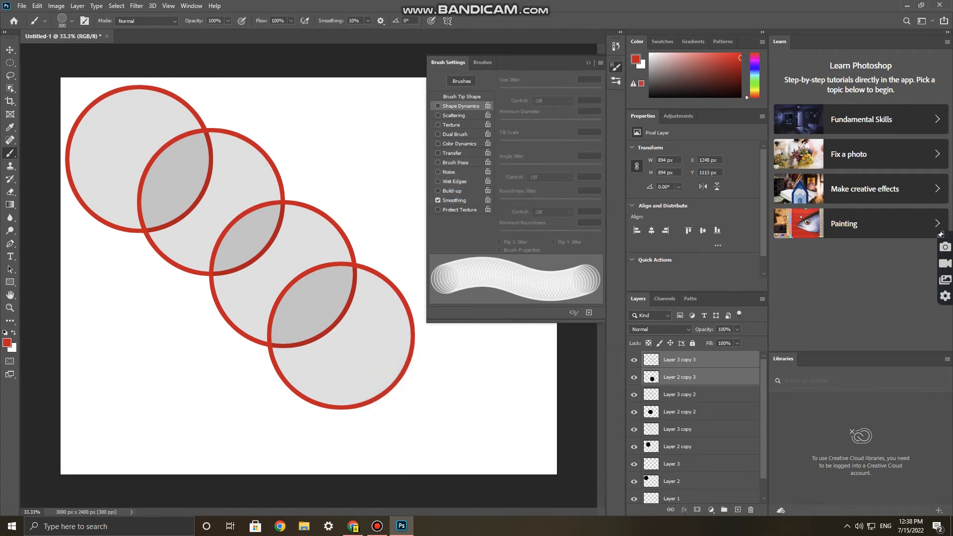
{"action": "key", "text": "alt+z"}
{"action": "key", "text": "alt+z"}
{"action": "key", "text": "ctrl+z"}
{"action": "key", "text": "ctrl+z"}
{"action": "key", "text": "ctrl+z"}
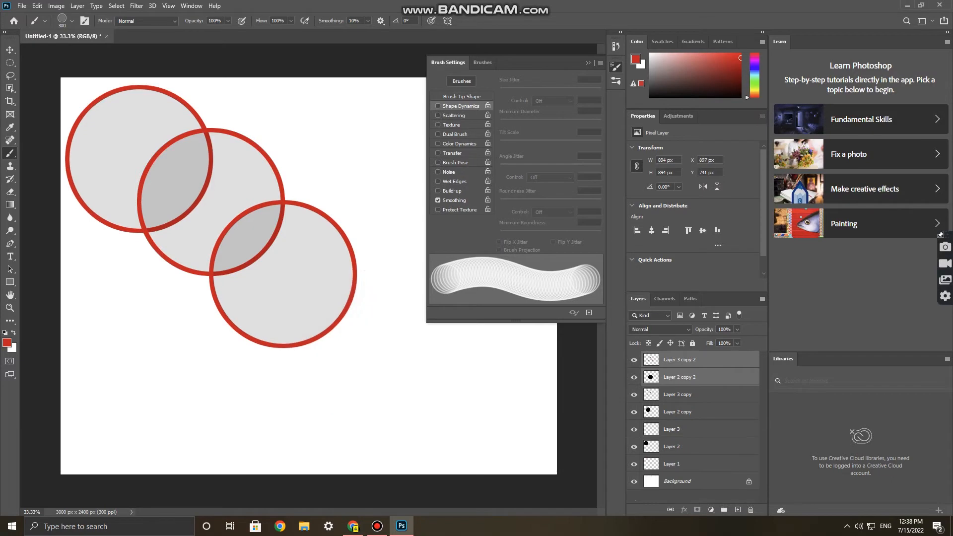
{"action": "key", "text": "ctrl+z"}
{"action": "key", "text": "ctrl+z"}
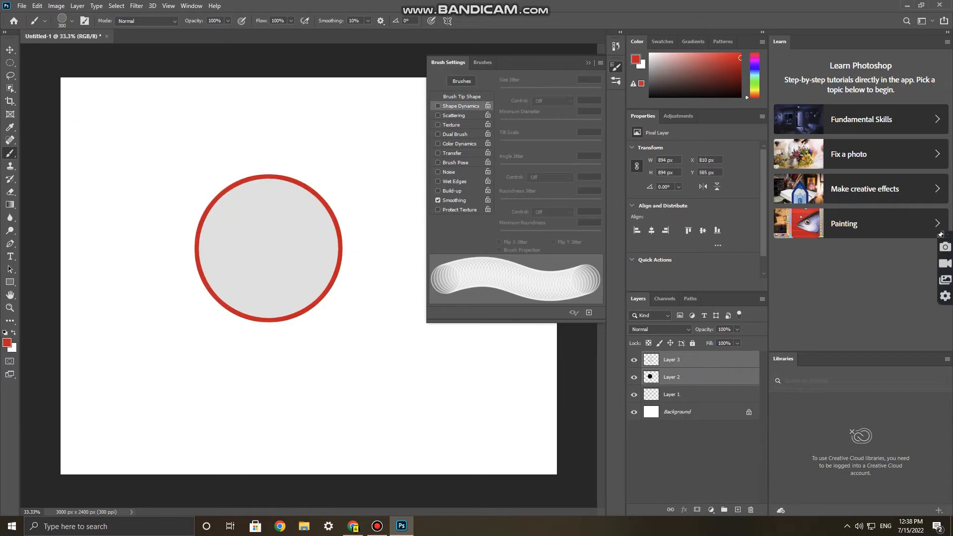
{"action": "key", "text": "ctrl+z"}
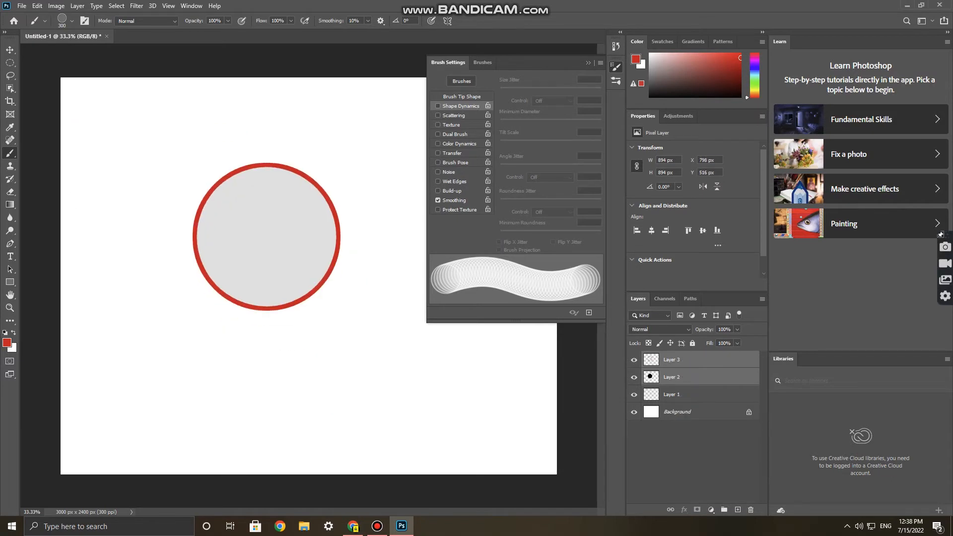
Select the saved brush-1 preset and switch back to the recently used 300 px circle brush.
{"action": "left_click", "coordinate": [483, 62]}
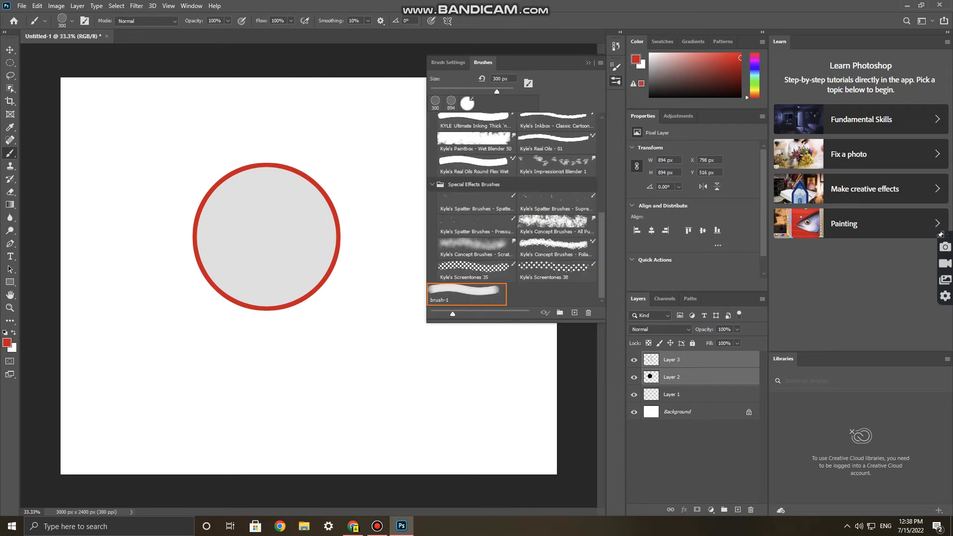
{"action": "left_click", "coordinate": [467, 294]}
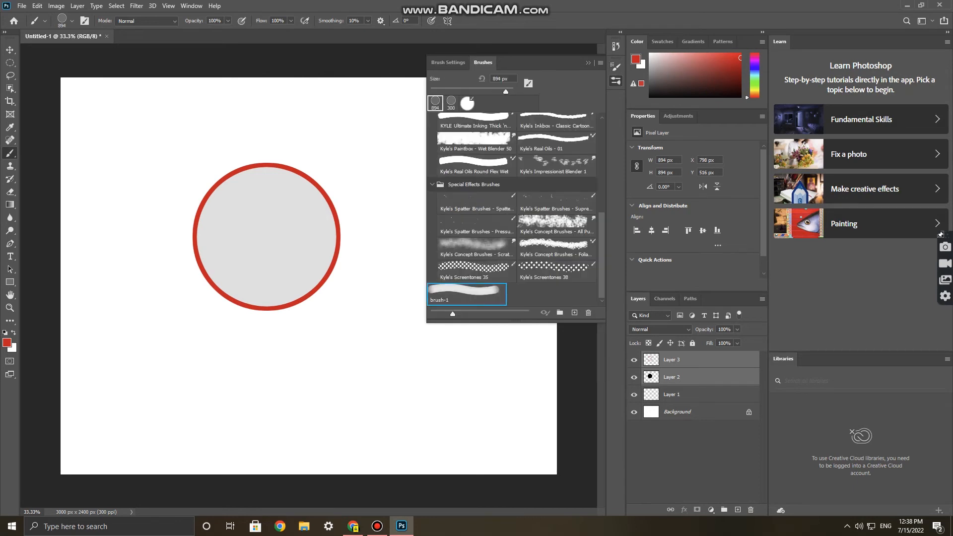
{"action": "left_click", "coordinate": [451, 103]}
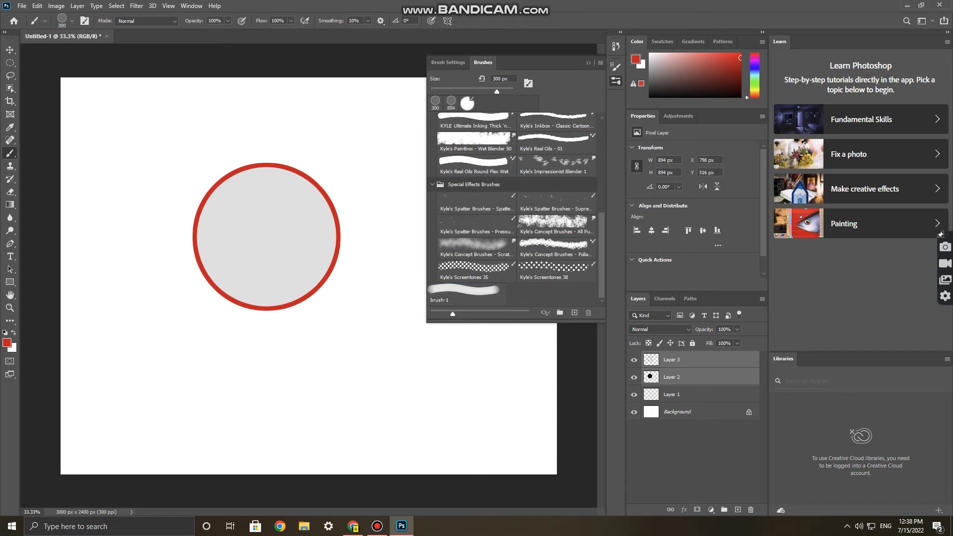
Make Layer 1 the active layer, paint a test stroke below the circle and undo it.
{"action": "left_click", "coordinate": [690, 395]}
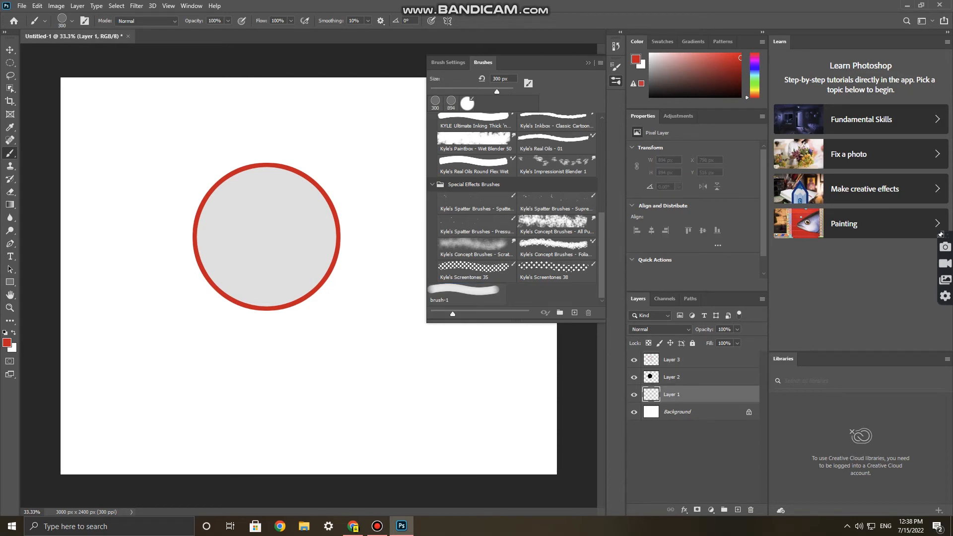
{"action": "left_click", "coordinate": [634, 394]}
{"action": "left_click", "coordinate": [634, 395]}
{"action": "left_click", "coordinate": [689, 412]}
{"action": "left_click", "coordinate": [689, 394]}
{"action": "left_click_drag", "start_coordinate": [415, 338], "coordinate": [198, 365]}
{"action": "key", "text": "ctrl+z"}
Enable Shape Dynamics with 57% size jitter and 67% roundness jitter, try a long stroke on the canvas and undo it.
{"action": "left_click", "coordinate": [448, 63]}
{"action": "left_click", "coordinate": [438, 106]}
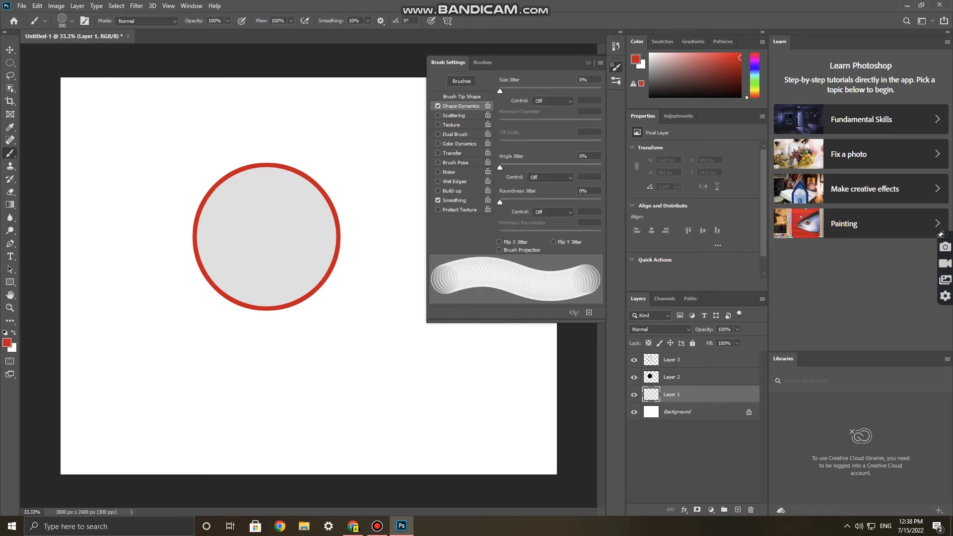
{"action": "mouse_move", "coordinate": [500, 91]}
{"action": "left_mouse_down"}
{"action": "mouse_move", "coordinate": [580, 91]}
{"action": "mouse_move", "coordinate": [558, 91]}
{"action": "left_mouse_up"}
{"action": "mouse_move", "coordinate": [500, 122]}
{"action": "left_mouse_down"}
{"action": "mouse_move", "coordinate": [566, 123]}
{"action": "mouse_move", "coordinate": [500, 123]}
{"action": "left_mouse_up"}
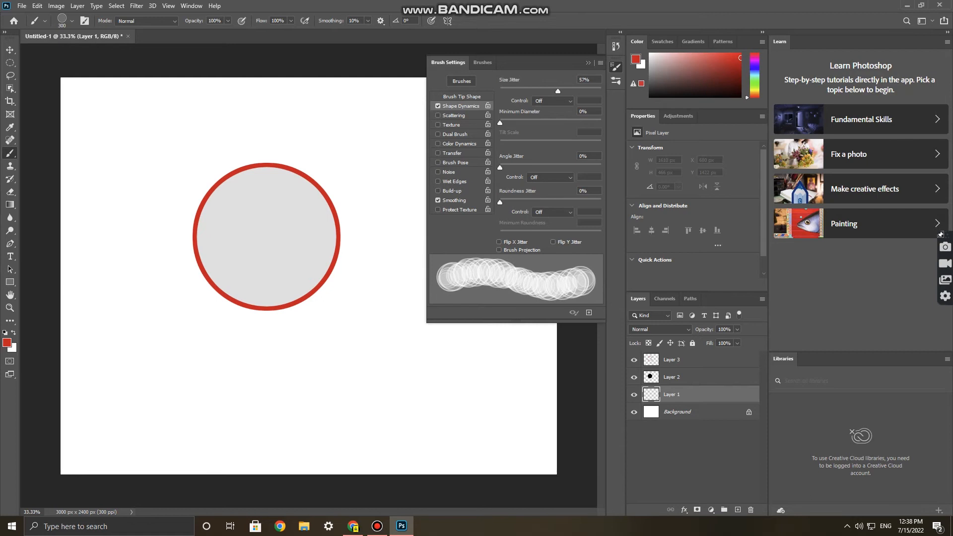
{"action": "mouse_move", "coordinate": [500, 168]}
{"action": "left_mouse_down"}
{"action": "mouse_move", "coordinate": [576, 168]}
{"action": "mouse_move", "coordinate": [500, 168]}
{"action": "left_mouse_up"}
{"action": "left_click_drag", "start_coordinate": [500, 203], "coordinate": [568, 202]}
{"action": "mouse_move", "coordinate": [388, 135]}
{"action": "left_mouse_down"}
{"action": "mouse_move", "coordinate": [270, 148]}
{"action": "mouse_move", "coordinate": [160, 295]}
{"action": "mouse_move", "coordinate": [426, 383]}
{"action": "mouse_move", "coordinate": [510, 383]}
{"action": "mouse_move", "coordinate": [374, 417]}
{"action": "mouse_move", "coordinate": [310, 226]}
{"action": "left_mouse_up"}
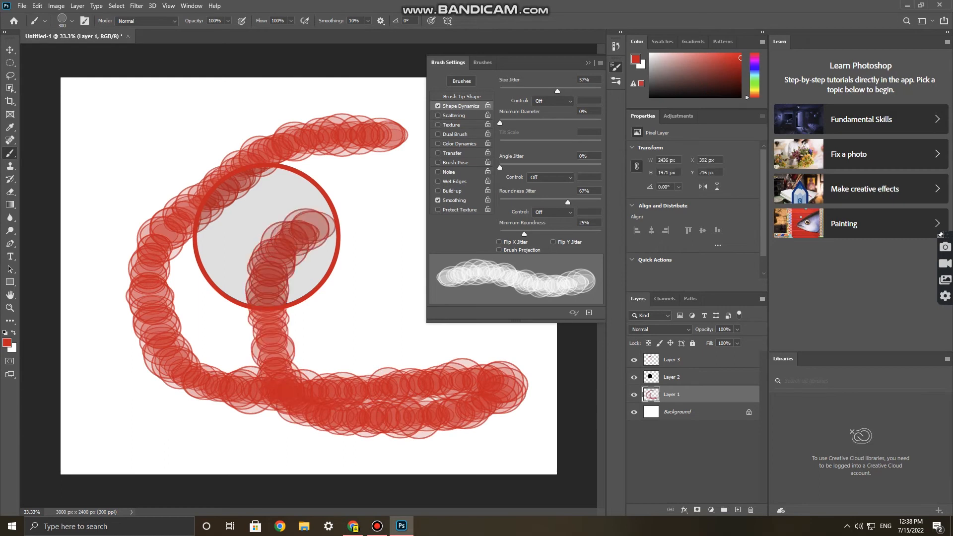
{"action": "key", "text": "ctrl+z"}
Try a minimum roundness of 1% with several strokes around the canvas, and undo all of them.
{"action": "left_click_drag", "start_coordinate": [525, 234], "coordinate": [500, 234]}
{"action": "mouse_move", "coordinate": [337, 123]}
{"action": "left_mouse_down"}
{"action": "mouse_move", "coordinate": [141, 238]}
{"action": "mouse_move", "coordinate": [178, 282]}
{"action": "left_mouse_up"}
{"action": "key", "text": "ctrl+z"}
{"action": "left_click_drag", "start_coordinate": [348, 127], "coordinate": [447, 323]}
{"action": "left_click_drag", "start_coordinate": [486, 395], "coordinate": [236, 388]}
{"action": "left_click_drag", "start_coordinate": [188, 154], "coordinate": [169, 348]}
{"action": "left_click_drag", "start_coordinate": [103, 154], "coordinate": [97, 318]}
{"action": "left_click_drag", "start_coordinate": [271, 174], "coordinate": [278, 323]}
{"action": "key", "text": "ctrl+z"}
{"action": "key", "text": "ctrl+z"}
{"action": "key", "text": "ctrl+z"}
{"action": "key", "text": "ctrl+z"}
{"action": "key", "text": "ctrl+z"}
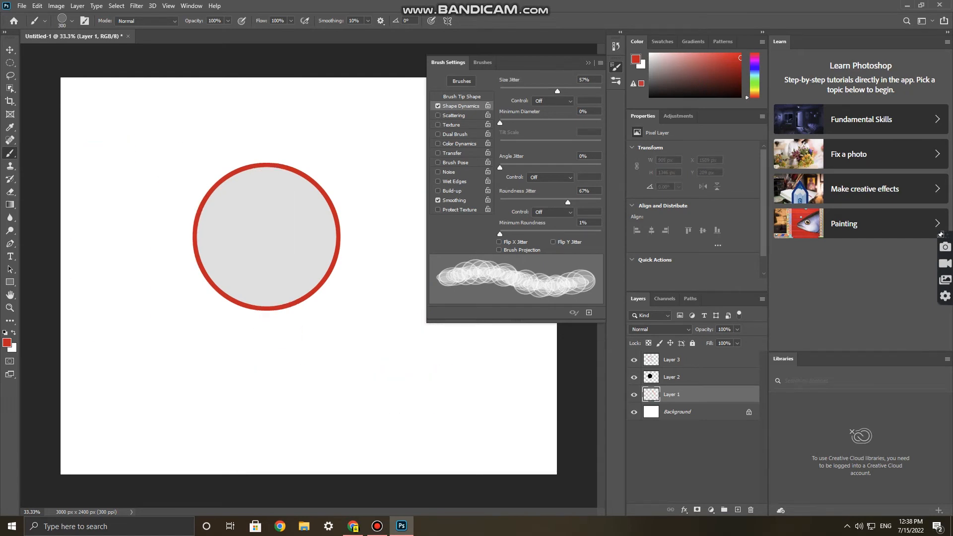
Set the minimum roundness to 56% and the size jitter to 78%, and paint test strokes around the circle.
{"action": "mouse_move", "coordinate": [500, 234]}
{"action": "left_mouse_down"}
{"action": "mouse_move", "coordinate": [580, 234]}
{"action": "mouse_move", "coordinate": [556, 234]}
{"action": "left_mouse_up"}
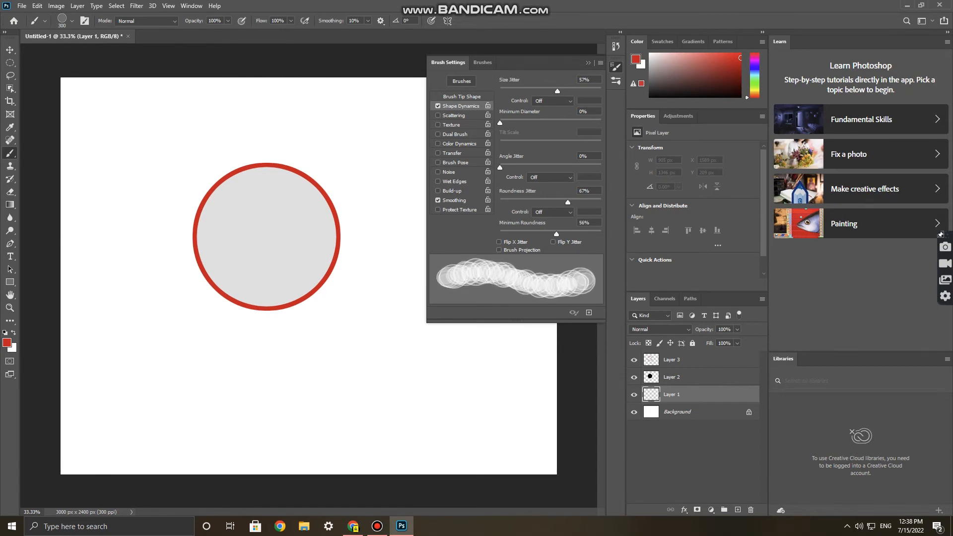
{"action": "mouse_move", "coordinate": [558, 91]}
{"action": "left_mouse_down"}
{"action": "mouse_move", "coordinate": [505, 91]}
{"action": "mouse_move", "coordinate": [579, 91]}
{"action": "left_mouse_up"}
{"action": "left_click_drag", "start_coordinate": [199, 115], "coordinate": [333, 121]}
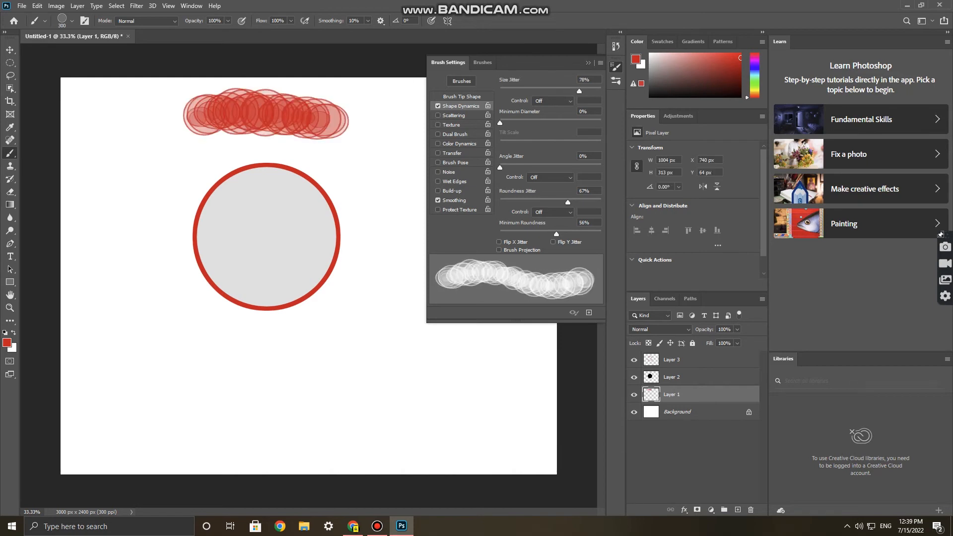
{"action": "left_click_drag", "start_coordinate": [115, 322], "coordinate": [228, 378]}
{"action": "left_click_drag", "start_coordinate": [488, 389], "coordinate": [304, 279]}
{"action": "key", "text": "ctrl+z"}
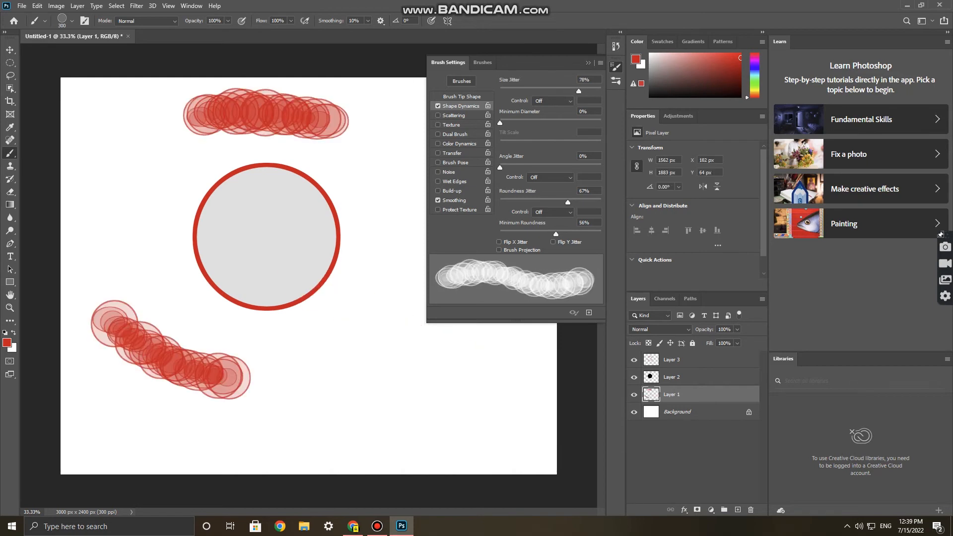
Set the minimum roundness to 61% and the roundness jitter to 10%, and paint another test stroke.
{"action": "left_click", "coordinate": [585, 223]}
{"action": "type", "text": "0"}
{"action": "key", "text": "Return"}
{"action": "key", "text": "Return"}
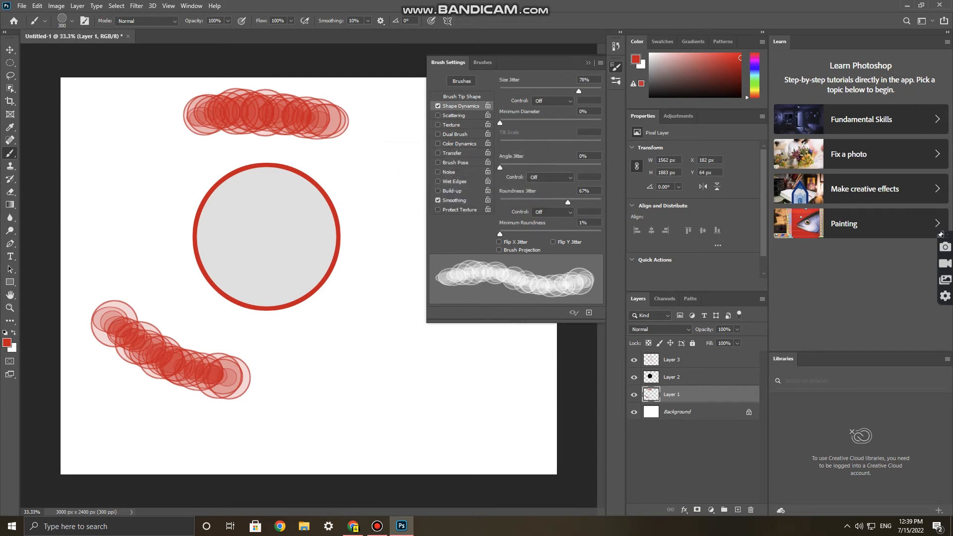
{"action": "type", "text": "51"}
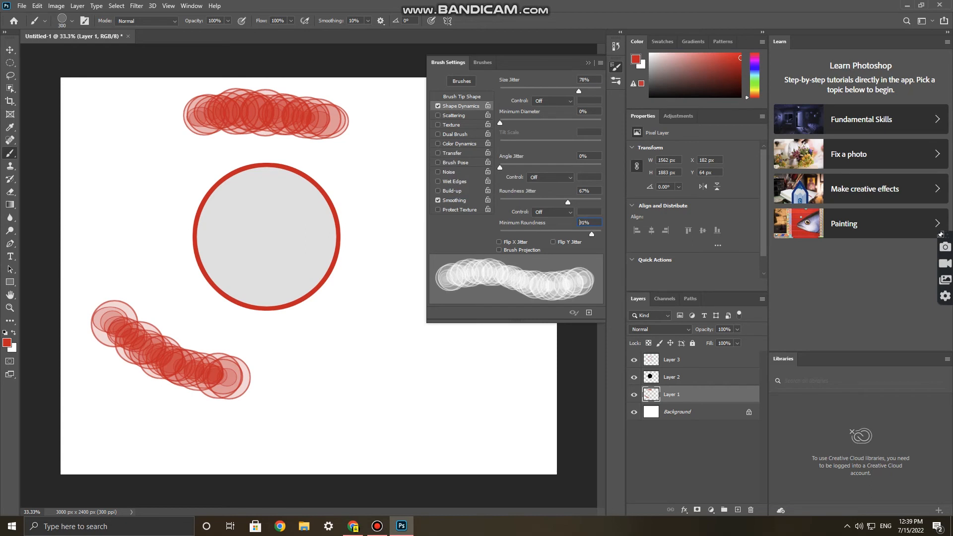
{"action": "left_click_drag", "start_coordinate": [568, 202], "coordinate": [510, 203]}
{"action": "mouse_move", "coordinate": [356, 174]}
{"action": "left_mouse_down"}
{"action": "mouse_move", "coordinate": [52, 165]}
{"action": "mouse_move", "coordinate": [469, 400]}
{"action": "mouse_move", "coordinate": [330, 248]}
{"action": "left_mouse_up"}
Undo all the Shape Dynamics test strokes on Layer 1 and hide Layer 2.
{"action": "key", "text": "ctrl+z"}
{"action": "key", "text": "ctrl+z"}
{"action": "left_click", "coordinate": [635, 377]}
{"action": "key", "text": "ctrl+z"}
{"action": "key", "text": "ctrl+z"}
{"action": "key", "text": "ctrl+z"}
{"action": "key", "text": "ctrl+z"}
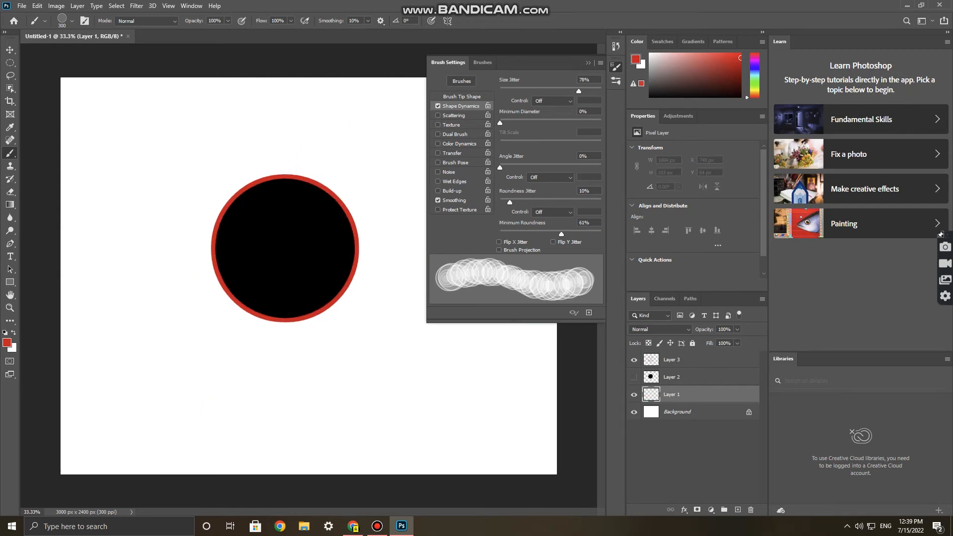
Delete Layer 2 and Layer 3 with the original circle, keeping the empty Layer 1.
{"action": "left_click", "coordinate": [634, 360]}
{"action": "left_click", "coordinate": [635, 359]}
{"action": "left_click", "coordinate": [634, 359]}
{"action": "key", "text": "v"}
{"action": "left_click_drag", "start_coordinate": [350, 163], "coordinate": [318, 241]}
{"action": "key", "text": "Delete"}
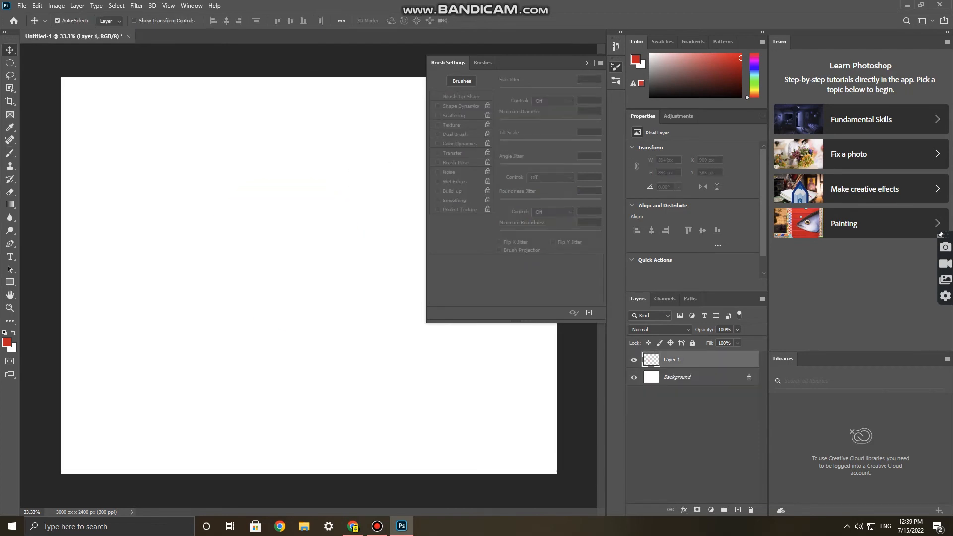
Enable Scattering for the circle brush with Scatter at 1000%, try it on the canvas and undo the stroke.
{"action": "key", "text": "b"}
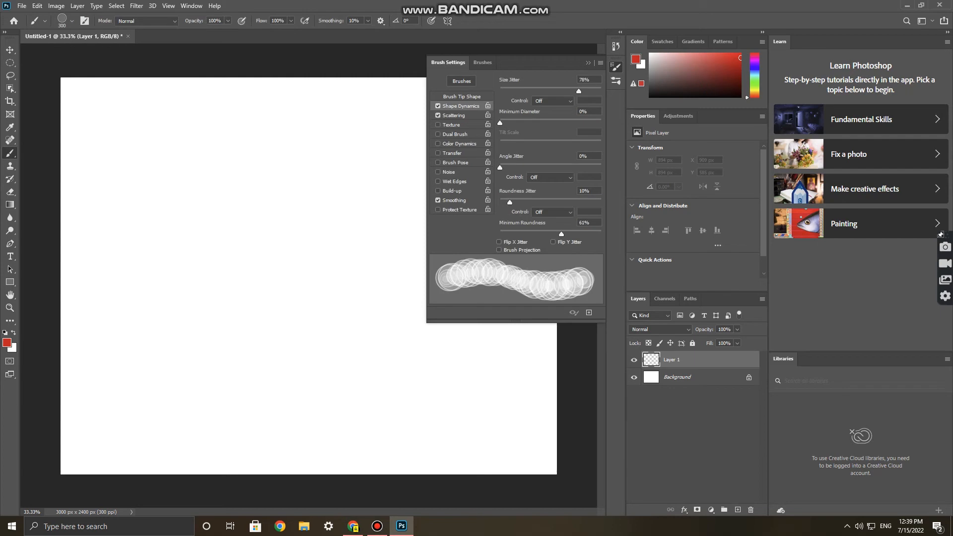
{"action": "left_click", "coordinate": [438, 115]}
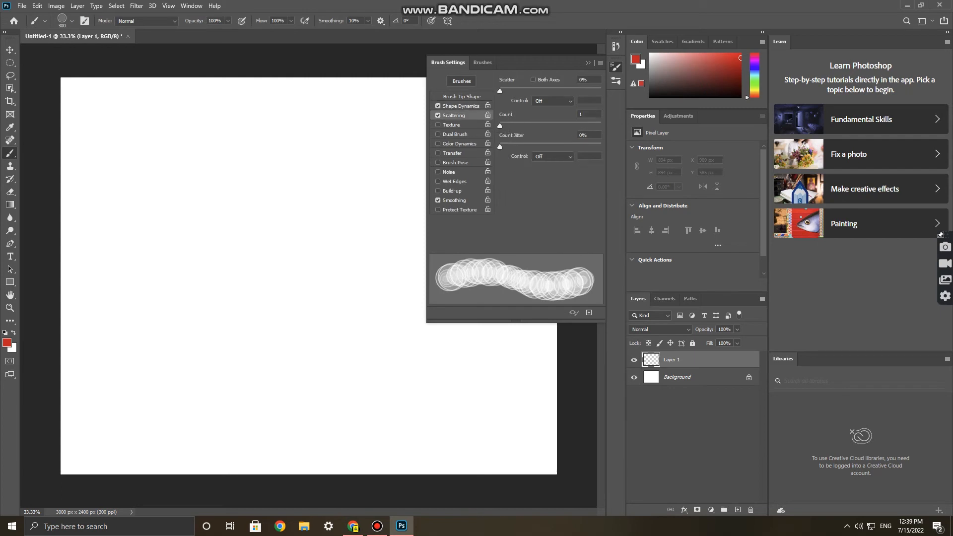
{"action": "left_click_drag", "start_coordinate": [500, 91], "coordinate": [601, 92]}
{"action": "mouse_move", "coordinate": [315, 154]}
{"action": "left_mouse_down"}
{"action": "mouse_move", "coordinate": [302, 159]}
{"action": "mouse_move", "coordinate": [239, 318]}
{"action": "mouse_move", "coordinate": [487, 308]}
{"action": "left_mouse_up"}
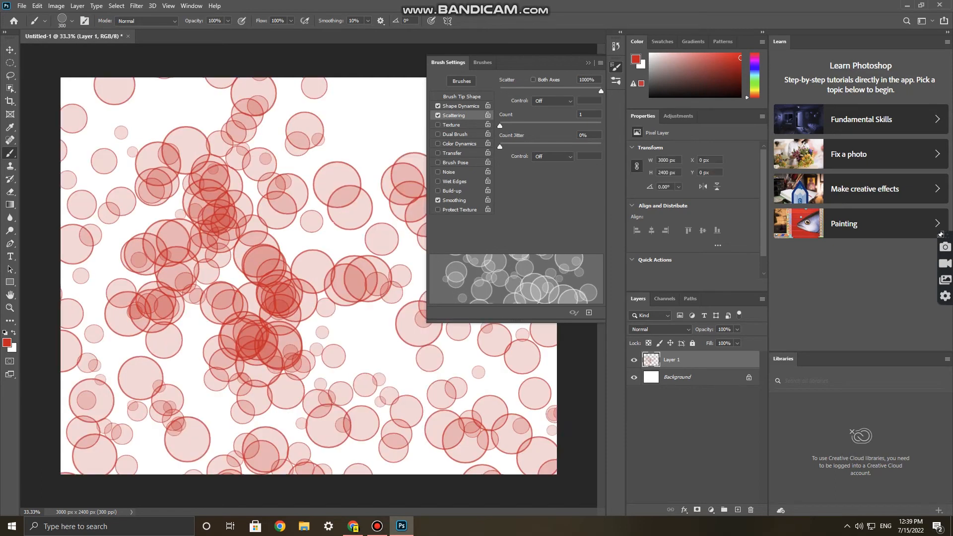
{"action": "key", "text": "ctrl+z"}
Paint more test strokes with the 1000% scatter brush and undo them.
{"action": "mouse_move", "coordinate": [234, 119]}
{"action": "left_mouse_down"}
{"action": "mouse_move", "coordinate": [134, 308]}
{"action": "mouse_move", "coordinate": [487, 387]}
{"action": "left_mouse_up"}
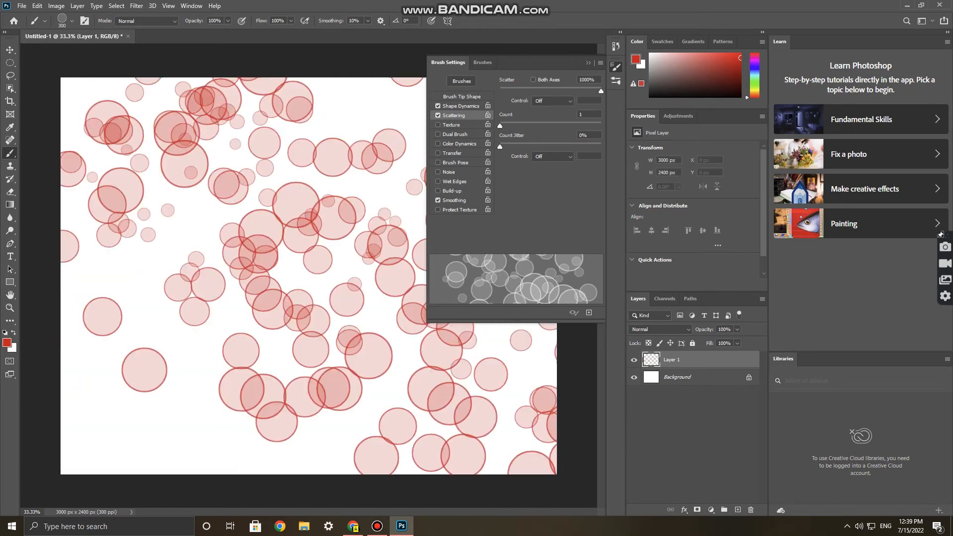
{"action": "key", "text": "ctrl+z"}
{"action": "left_click_drag", "start_coordinate": [184, 134], "coordinate": [140, 318]}
{"action": "left_click_drag", "start_coordinate": [338, 149], "coordinate": [313, 342]}
{"action": "key", "text": "ctrl+z"}
{"action": "key", "text": "ctrl+z"}
Set the scattering count to 2, try strokes with it across the canvas and undo them.
{"action": "mouse_move", "coordinate": [501, 125]}
{"action": "left_mouse_down"}
{"action": "mouse_move", "coordinate": [529, 126]}
{"action": "mouse_move", "coordinate": [510, 125]}
{"action": "left_mouse_up"}
{"action": "mouse_move", "coordinate": [278, 139]}
{"action": "left_mouse_down"}
{"action": "mouse_move", "coordinate": [258, 149]}
{"action": "mouse_move", "coordinate": [249, 224]}
{"action": "mouse_move", "coordinate": [382, 397]}
{"action": "left_mouse_up"}
{"action": "key", "text": "ctrl+z"}
{"action": "left_click", "coordinate": [378, 526]}
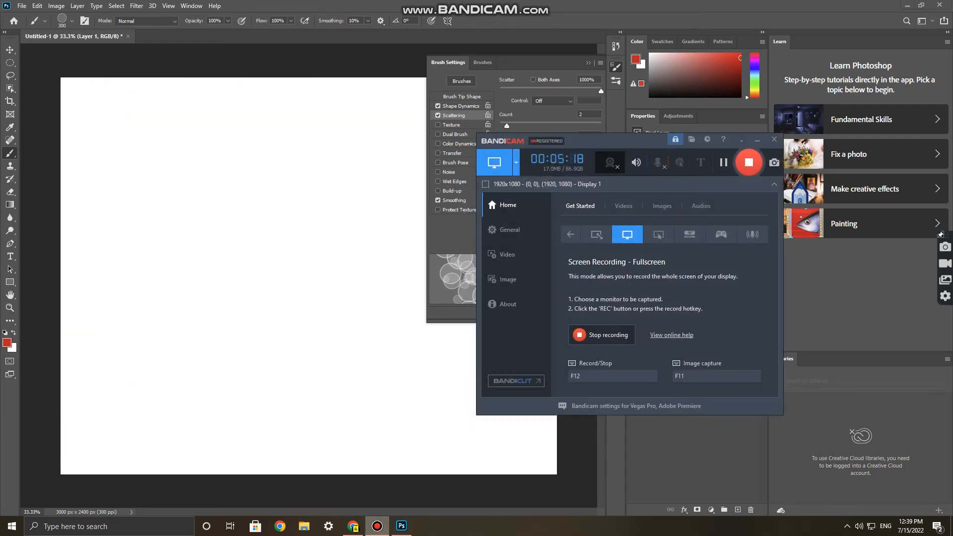
{"action": "left_click", "coordinate": [378, 526]}
{"action": "mouse_move", "coordinate": [497, 407]}
{"action": "left_mouse_down"}
{"action": "mouse_move", "coordinate": [298, 308]}
{"action": "mouse_move", "coordinate": [110, 189]}
{"action": "left_mouse_up"}
{"action": "key", "text": "ctrl+z"}
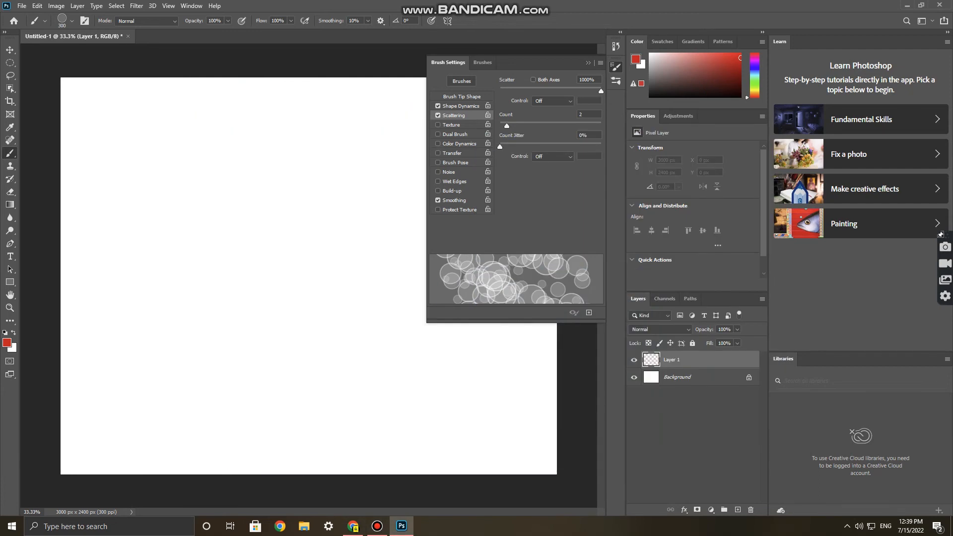
Set the count jitter to 100%, paint a test stroke on Layer 1 and undo it.
{"action": "left_click_drag", "start_coordinate": [500, 147], "coordinate": [601, 147]}
{"action": "mouse_move", "coordinate": [387, 248]}
{"action": "left_mouse_down"}
{"action": "mouse_move", "coordinate": [129, 198]}
{"action": "mouse_move", "coordinate": [541, 377]}
{"action": "mouse_move", "coordinate": [149, 248]}
{"action": "left_mouse_up"}
{"action": "key", "text": "ctrl+z"}
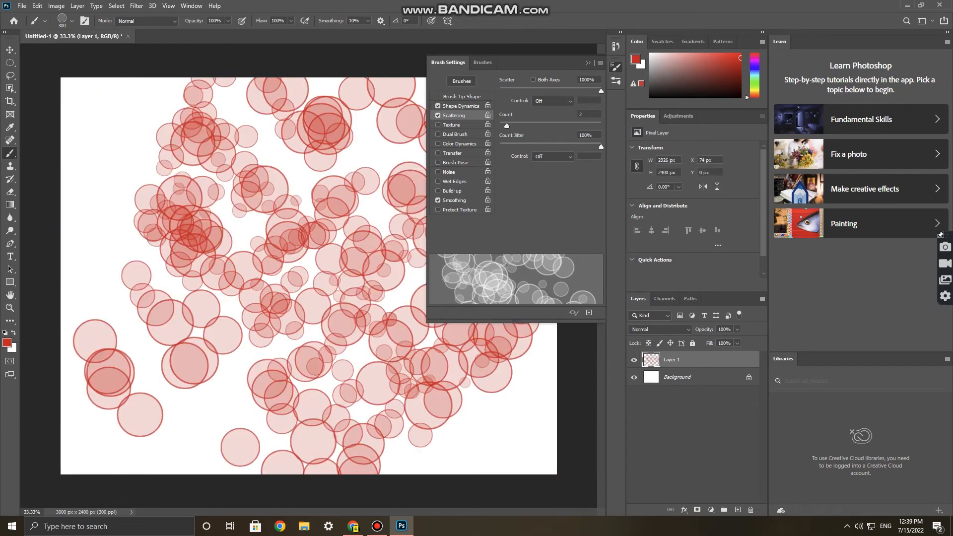
{"action": "key", "text": "ctrl+z"}
Paint several long scattered test strokes across the canvas with 100% count jitter, undoing each one.
{"action": "mouse_move", "coordinate": [214, 99]}
{"action": "left_mouse_down"}
{"action": "mouse_move", "coordinate": [104, 116]}
{"action": "mouse_move", "coordinate": [258, 308]}
{"action": "left_mouse_up"}
{"action": "key", "text": "ctrl+z"}
{"action": "left_click_drag", "start_coordinate": [536, 447], "coordinate": [209, 209]}
{"action": "key", "text": "ctrl+z"}
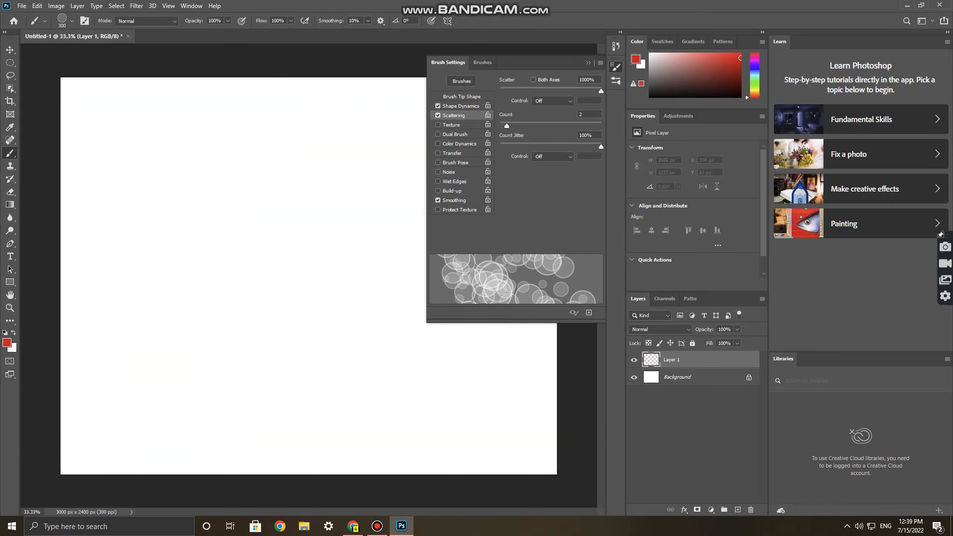
{"action": "left_click_drag", "start_coordinate": [84, 105], "coordinate": [343, 318]}
{"action": "key", "text": "ctrl+z"}
{"action": "mouse_move", "coordinate": [536, 446]}
{"action": "left_mouse_down"}
{"action": "mouse_move", "coordinate": [437, 387]}
{"action": "mouse_move", "coordinate": [238, 208]}
{"action": "left_mouse_up"}
{"action": "key", "text": "ctrl+z"}
Paint short scattered strokes in two opposite corners of the canvas and undo them.
{"action": "left_click_drag", "start_coordinate": [75, 91], "coordinate": [122, 134]}
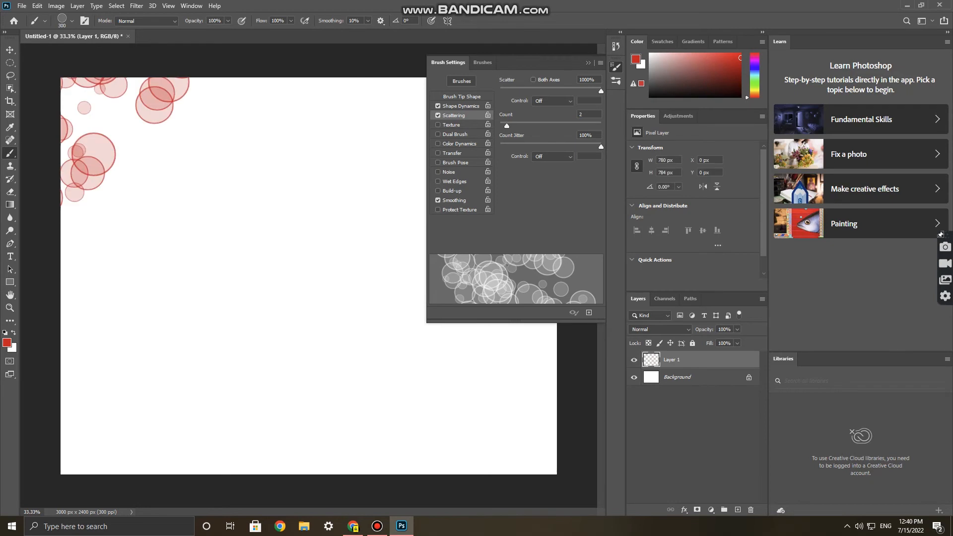
{"action": "left_click_drag", "start_coordinate": [539, 454], "coordinate": [489, 404]}
{"action": "left_click_drag", "start_coordinate": [124, 105], "coordinate": [84, 214]}
{"action": "key", "text": "ctrl+z"}
{"action": "key", "text": "ctrl+z"}
{"action": "key", "text": "ctrl+z"}
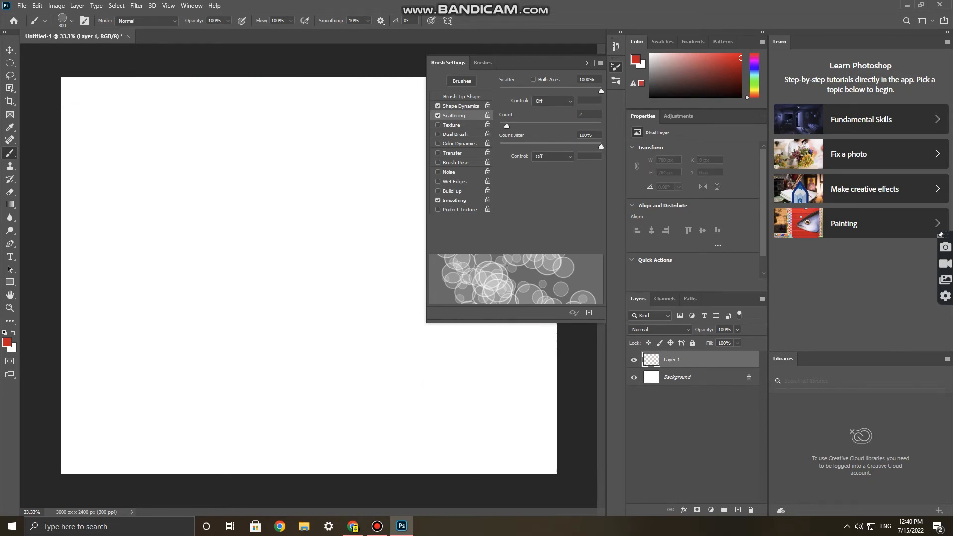
Try the Texture option on the circle brush, turn it off again and enable Dual Brush.
{"action": "left_click", "coordinate": [451, 125]}
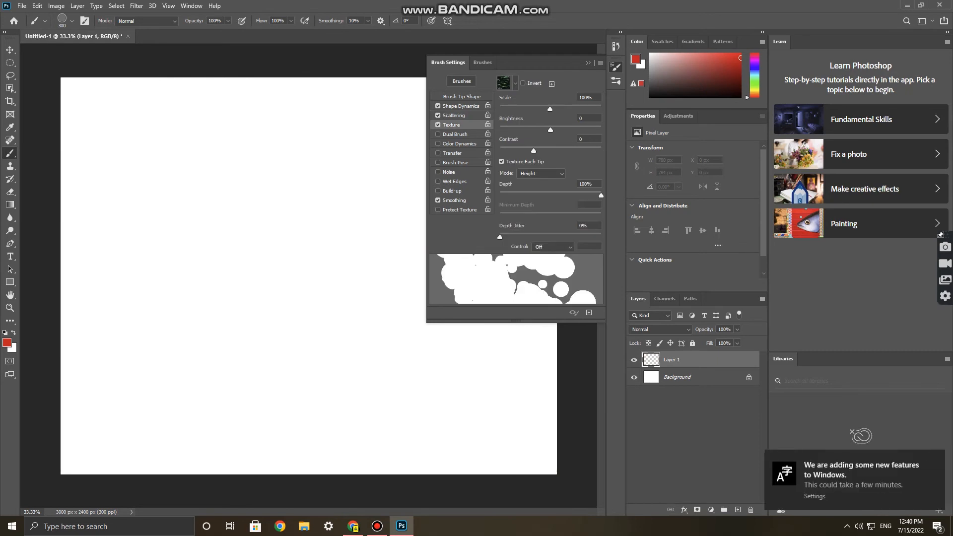
{"action": "left_click", "coordinate": [438, 126]}
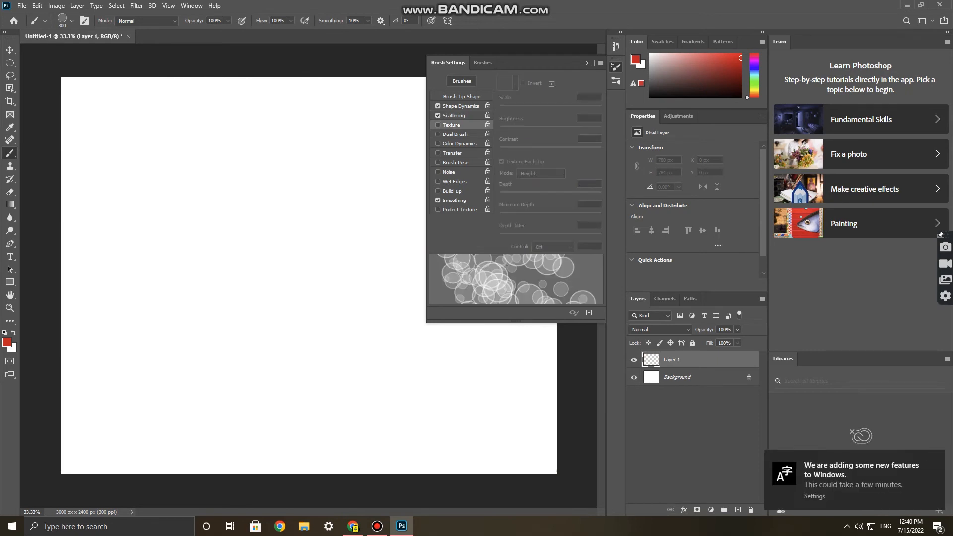
{"action": "left_click", "coordinate": [455, 134]}
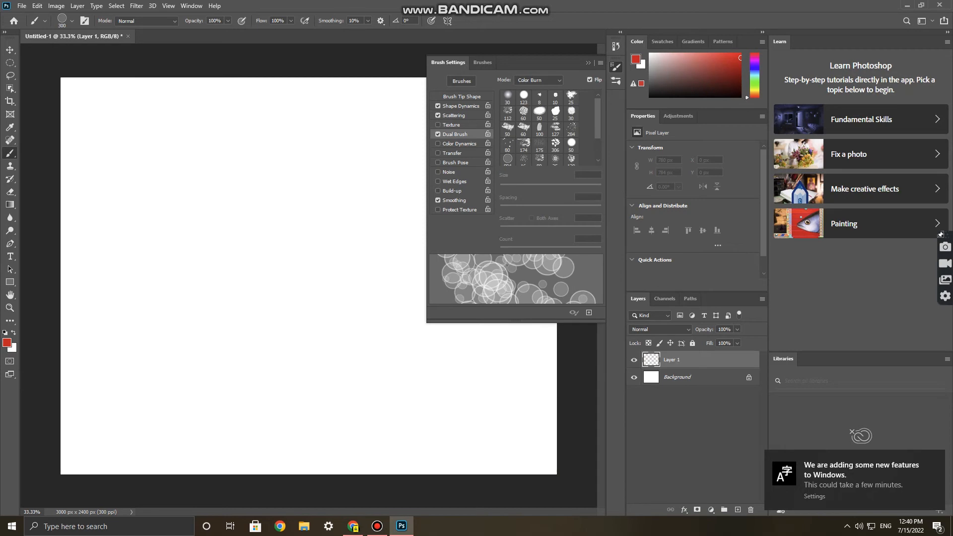
Turn off Dual Brush and enable Color Dynamics with 25% foreground/background jitter and 41% hue jitter.
{"action": "left_click", "coordinate": [438, 135]}
{"action": "left_click", "coordinate": [460, 144]}
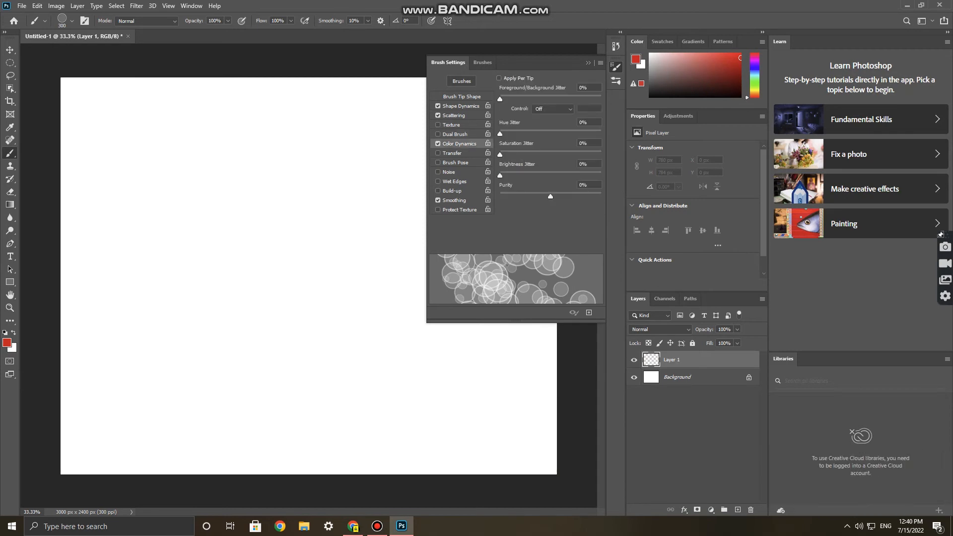
{"action": "left_click_drag", "start_coordinate": [502, 99], "coordinate": [525, 99]}
{"action": "left_click_drag", "start_coordinate": [500, 133], "coordinate": [542, 134]}
Paint three test strokes with the colour jitter across the canvas and undo them.
{"action": "mouse_move", "coordinate": [164, 144]}
{"action": "left_mouse_down"}
{"action": "mouse_move", "coordinate": [348, 214]}
{"action": "mouse_move", "coordinate": [164, 308]}
{"action": "mouse_move", "coordinate": [224, 397]}
{"action": "left_mouse_up"}
{"action": "left_click_drag", "start_coordinate": [487, 447], "coordinate": [469, 348]}
{"action": "left_click_drag", "start_coordinate": [95, 220], "coordinate": [164, 387]}
{"action": "key", "text": "ctrl+z"}
{"action": "key", "text": "ctrl+z"}
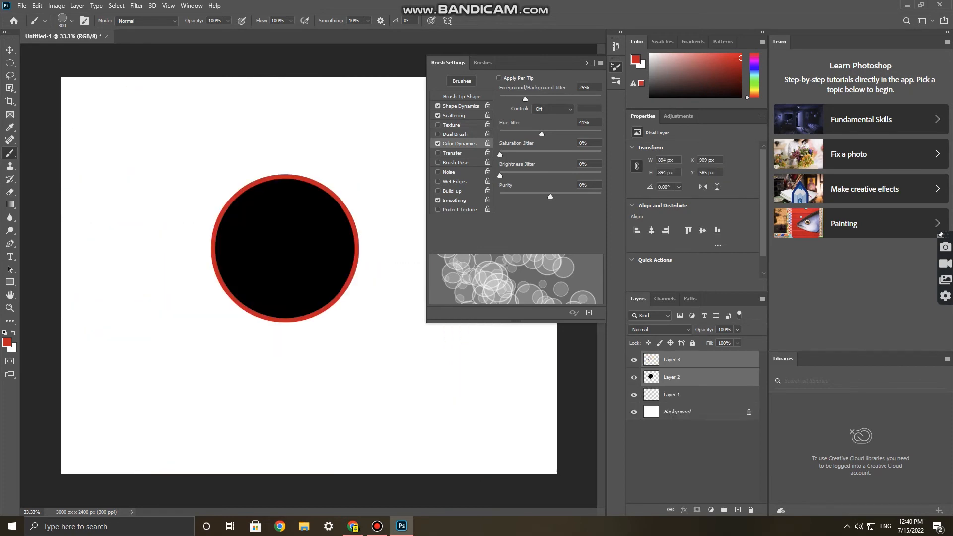
Delete the outlined circle on Layer 2 and Layer 3 and return to the Brush tool.
{"action": "key", "text": "v"}
{"action": "left_click_drag", "start_coordinate": [336, 128], "coordinate": [279, 235]}
{"action": "key", "text": "Delete"}
{"action": "key", "text": "b"}
Paint a series of scattered test strokes over Layer 1 with 41% hue jitter.
{"action": "mouse_move", "coordinate": [82, 112]}
{"action": "left_mouse_down"}
{"action": "mouse_move", "coordinate": [124, 117]}
{"action": "mouse_move", "coordinate": [343, 204]}
{"action": "left_mouse_up"}
{"action": "left_click_drag", "start_coordinate": [199, 288], "coordinate": [278, 389]}
{"action": "mouse_move", "coordinate": [116, 298]}
{"action": "left_mouse_down"}
{"action": "mouse_move", "coordinate": [308, 311]}
{"action": "mouse_move", "coordinate": [219, 441]}
{"action": "left_mouse_up"}
{"action": "left_click_drag", "start_coordinate": [511, 382], "coordinate": [417, 447]}
{"action": "left_click_drag", "start_coordinate": [278, 169], "coordinate": [283, 238]}
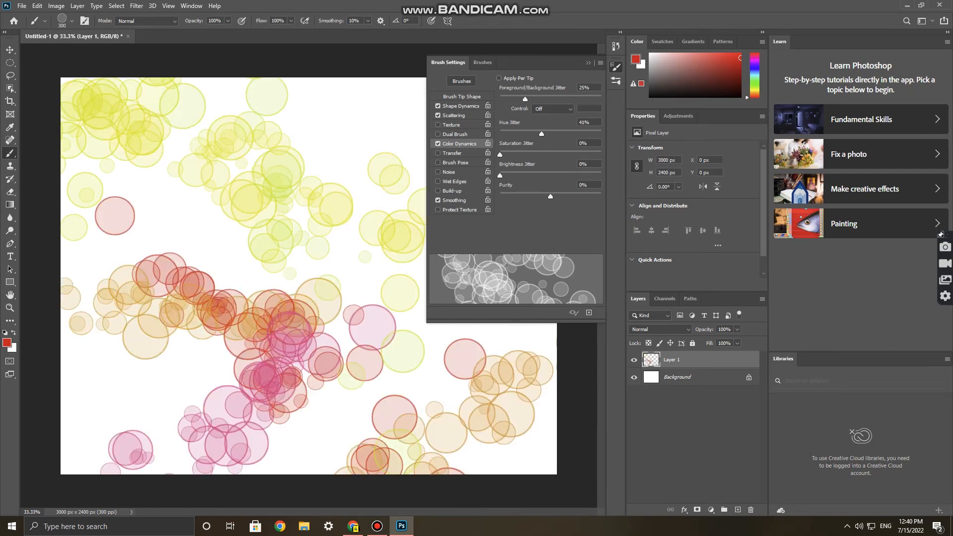
{"action": "left_click_drag", "start_coordinate": [347, 132], "coordinate": [288, 154]}
{"action": "mouse_move", "coordinate": [131, 124]}
{"action": "left_mouse_down"}
{"action": "mouse_move", "coordinate": [134, 149]}
{"action": "mouse_move", "coordinate": [234, 317]}
{"action": "left_mouse_up"}
Undo all the scattered strokes painted with 41% hue jitter to clear the canvas.
{"action": "key", "text": "ctrl+z"}
{"action": "key", "text": "ctrl+z"}
{"action": "key", "text": "ctrl+z"}
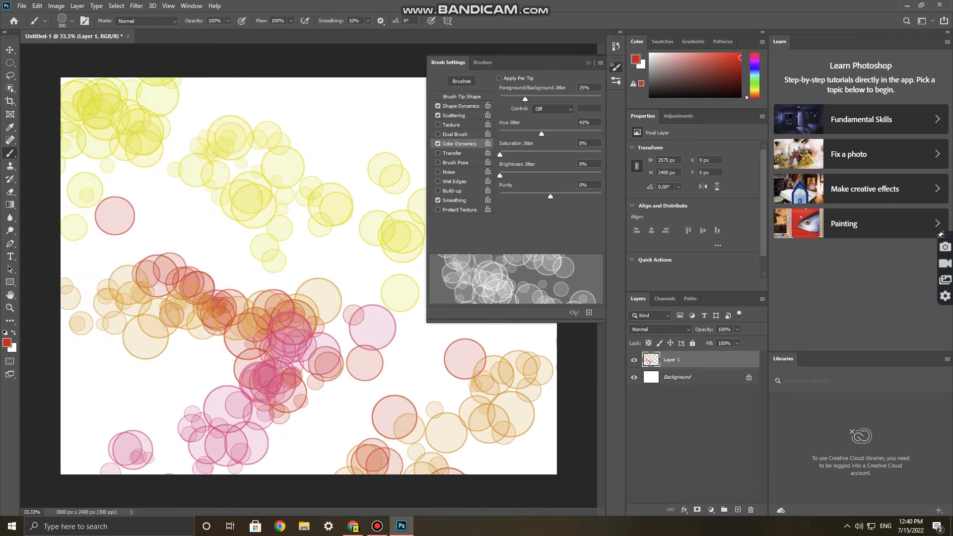
{"action": "key", "text": "ctrl+z"}
{"action": "key", "text": "ctrl+z"}
{"action": "key", "text": "ctrl+z"}
{"action": "key", "text": "ctrl+z"}
{"action": "key", "text": "ctrl+z"}
{"action": "key", "text": "ctrl+z"}
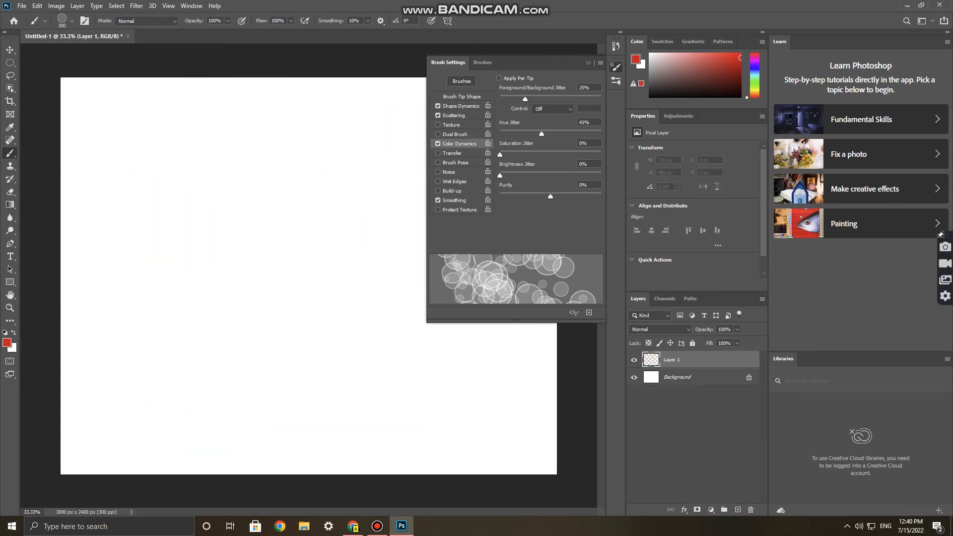
Set the hue jitter to 100%, fill the canvas with overlapping test strokes and undo them all.
{"action": "left_click_drag", "start_coordinate": [542, 133], "coordinate": [601, 134]}
{"action": "left_click_drag", "start_coordinate": [298, 174], "coordinate": [119, 278]}
{"action": "left_click_drag", "start_coordinate": [343, 248], "coordinate": [487, 397]}
{"action": "mouse_move", "coordinate": [413, 368]}
{"action": "left_mouse_down"}
{"action": "mouse_move", "coordinate": [343, 363]}
{"action": "mouse_move", "coordinate": [318, 199]}
{"action": "left_mouse_up"}
{"action": "left_click_drag", "start_coordinate": [288, 139], "coordinate": [228, 313]}
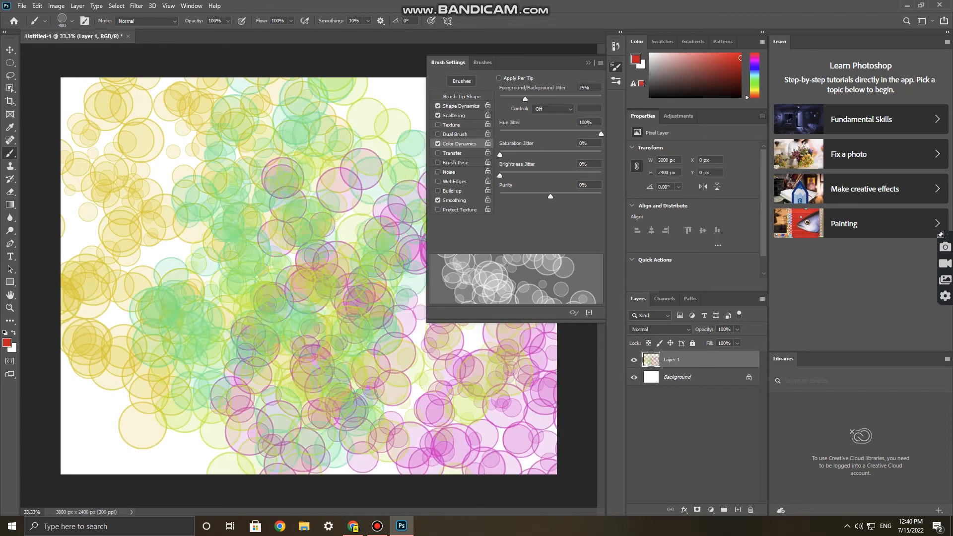
{"action": "key", "text": "ctrl+z"}
{"action": "key", "text": "ctrl+z"}
{"action": "key", "text": "ctrl+z"}
{"action": "key", "text": "ctrl+z"}
{"action": "key", "text": "ctrl+z"}
Set the foreground/background jitter control to Fade at 25, paint a diagonal test stroke and undo it.
{"action": "left_click", "coordinate": [553, 108]}
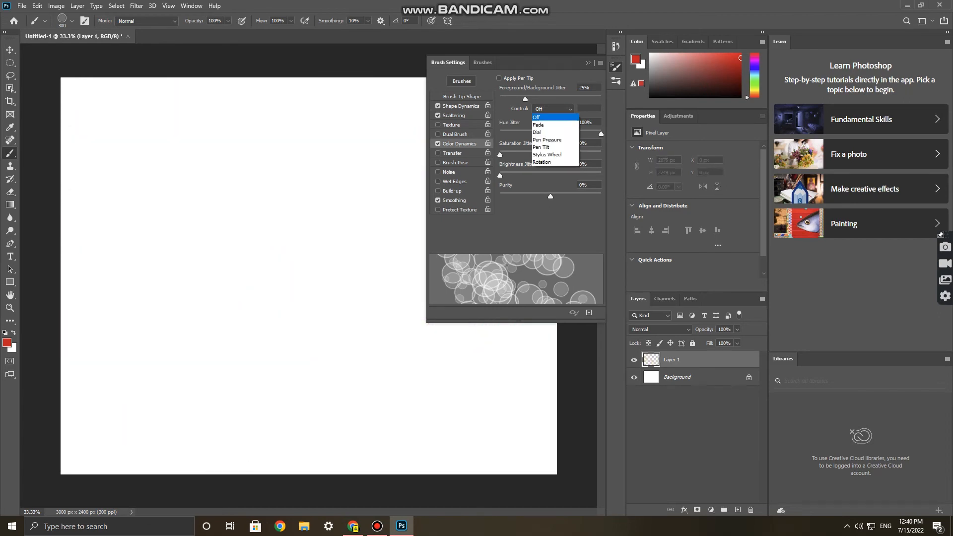
{"action": "left_click", "coordinate": [550, 125]}
{"action": "left_click_drag", "start_coordinate": [179, 114], "coordinate": [387, 293]}
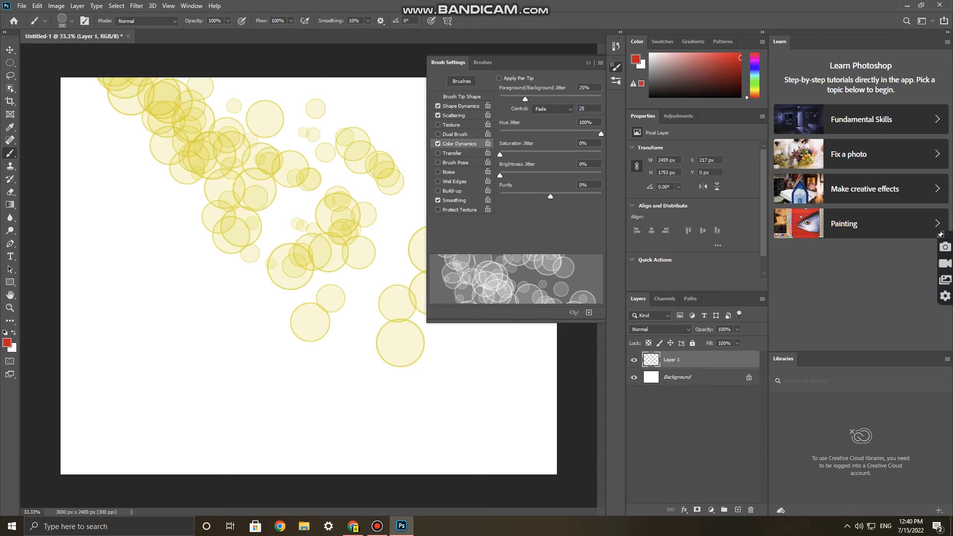
{"action": "key", "text": "ctrl+z"}
Set the scatter to 0% and paint three diagonal test strokes, undoing each one.
{"action": "left_click", "coordinate": [461, 106]}
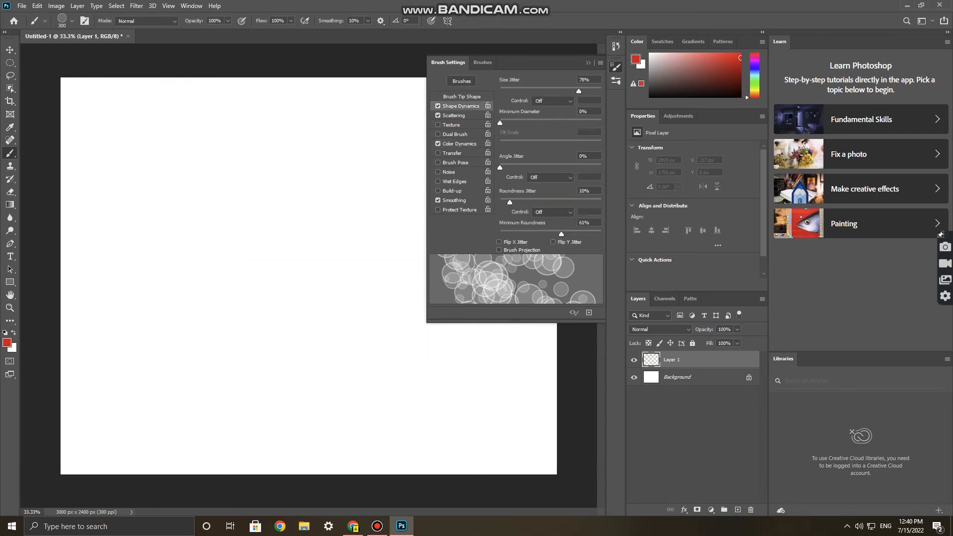
{"action": "left_click", "coordinate": [455, 116]}
{"action": "left_click_drag", "start_coordinate": [601, 92], "coordinate": [501, 91]}
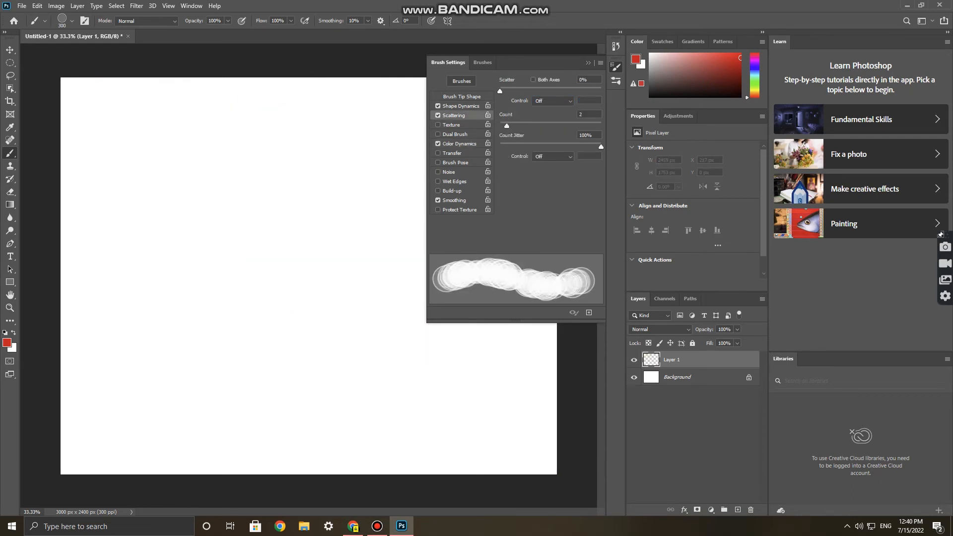
{"action": "left_click_drag", "start_coordinate": [117, 158], "coordinate": [276, 288]}
{"action": "key", "text": "ctrl+z"}
{"action": "left_click_drag", "start_coordinate": [194, 119], "coordinate": [336, 237]}
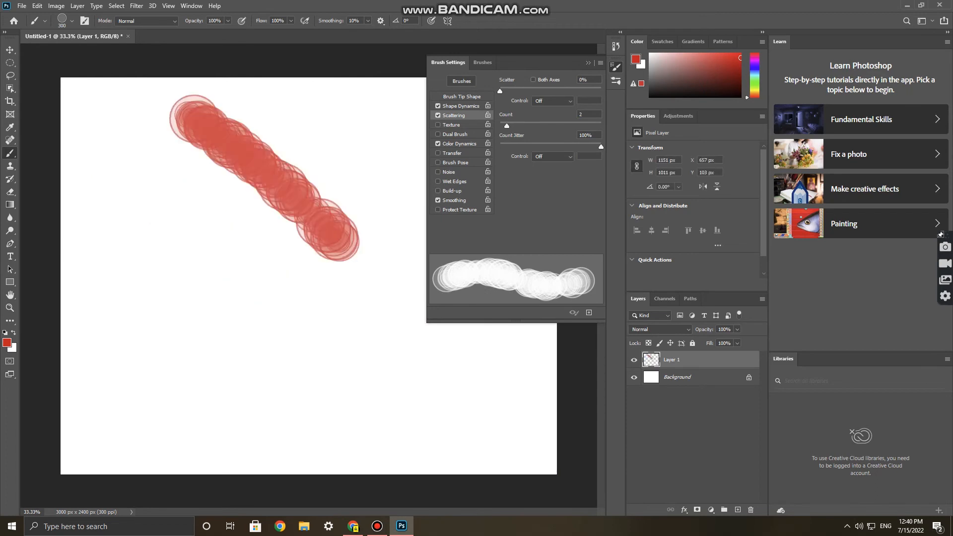
{"action": "key", "text": "ctrl+z"}
{"action": "left_click_drag", "start_coordinate": [159, 193], "coordinate": [308, 314]}
{"action": "key", "text": "ctrl+z"}
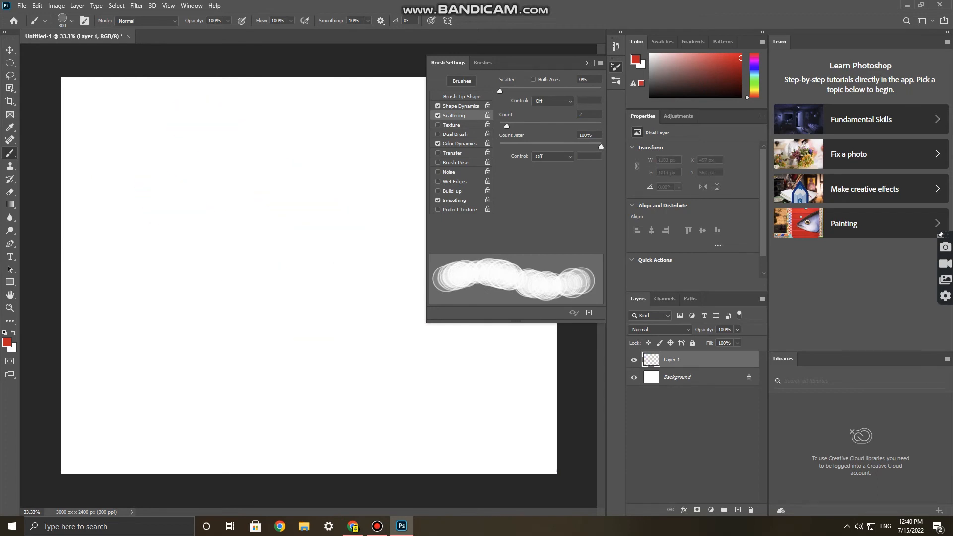
Set the count to 1 and scatter to 721%, paint two long crossing test strokes and undo the second.
{"action": "left_click_drag", "start_coordinate": [507, 126], "coordinate": [501, 126]}
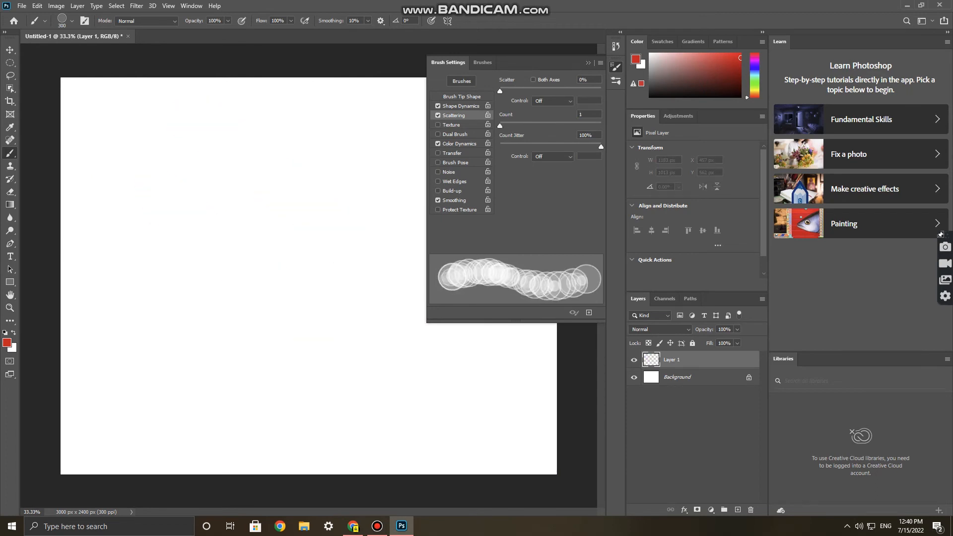
{"action": "left_click_drag", "start_coordinate": [501, 91], "coordinate": [572, 91]}
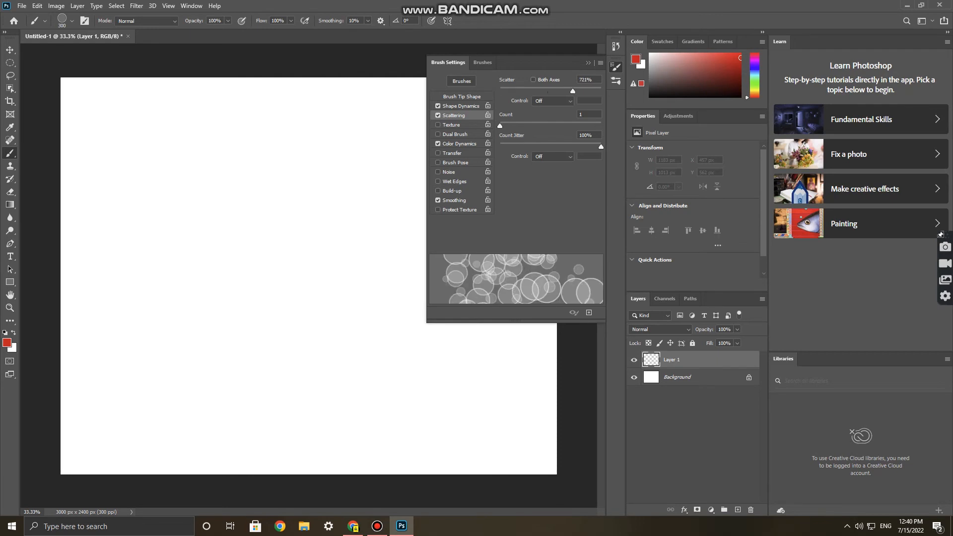
{"action": "left_click_drag", "start_coordinate": [114, 146], "coordinate": [516, 407]}
{"action": "left_click_drag", "start_coordinate": [102, 422], "coordinate": [397, 258]}
{"action": "key", "text": "ctrl+z"}
Paint three short scattered strokes near the canvas corners and undo all the test strokes.
{"action": "left_click_drag", "start_coordinate": [82, 141], "coordinate": [209, 134]}
{"action": "left_click_drag", "start_coordinate": [72, 432], "coordinate": [154, 427]}
{"action": "left_click_drag", "start_coordinate": [512, 412], "coordinate": [347, 397]}
{"action": "key", "text": "ctrl+z"}
{"action": "key", "text": "ctrl+z"}
{"action": "key", "text": "ctrl+z"}
{"action": "key", "text": "ctrl+z"}
{"action": "key", "text": "ctrl+z"}
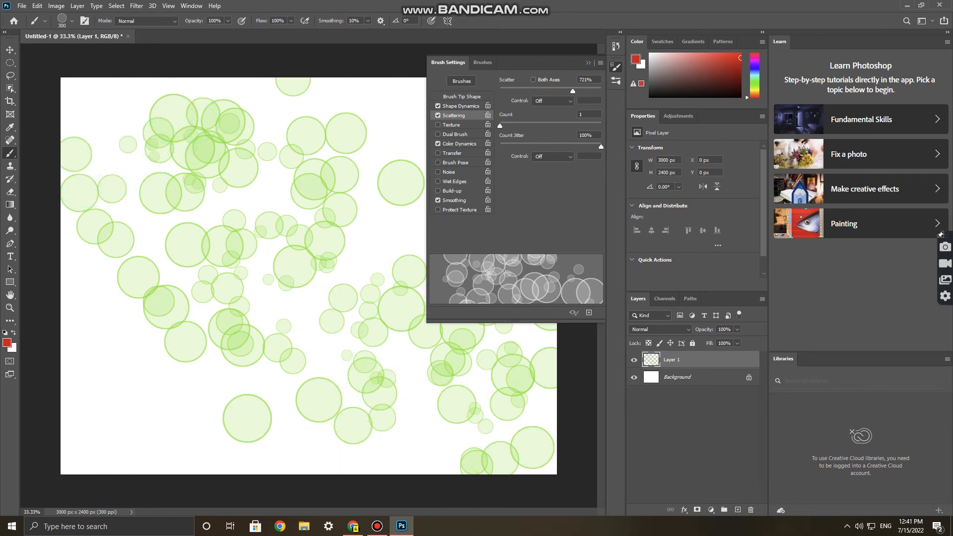
Delete the restored outlined circle layers and switch back to the Brush tool.
{"action": "key", "text": "v"}
{"action": "left_click_drag", "start_coordinate": [360, 137], "coordinate": [319, 215]}
{"action": "key", "text": "Delete"}
{"action": "key", "text": "b"}
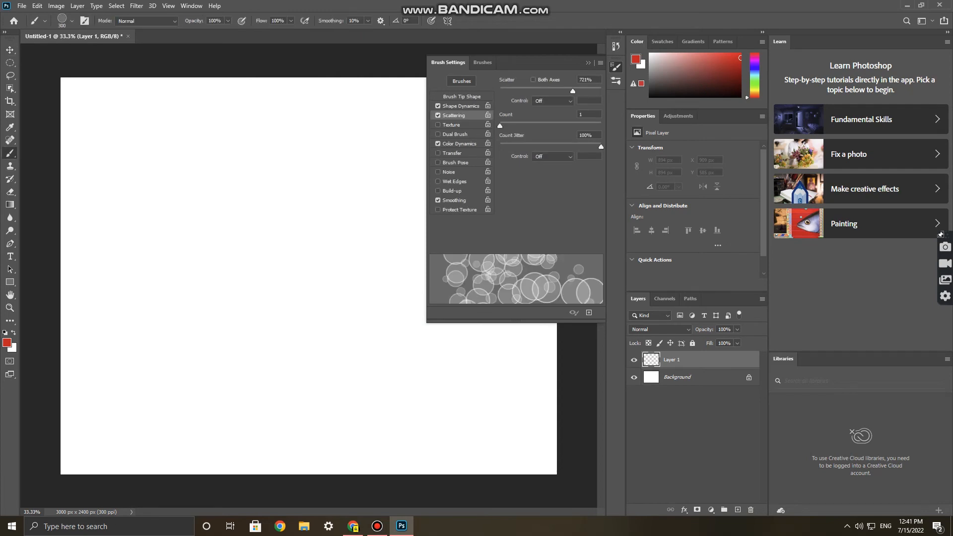
Set the scatter back to 0%, open the Shape Dynamics settings, and paint and undo one test stroke.
{"action": "left_click_drag", "start_coordinate": [573, 92], "coordinate": [499, 91]}
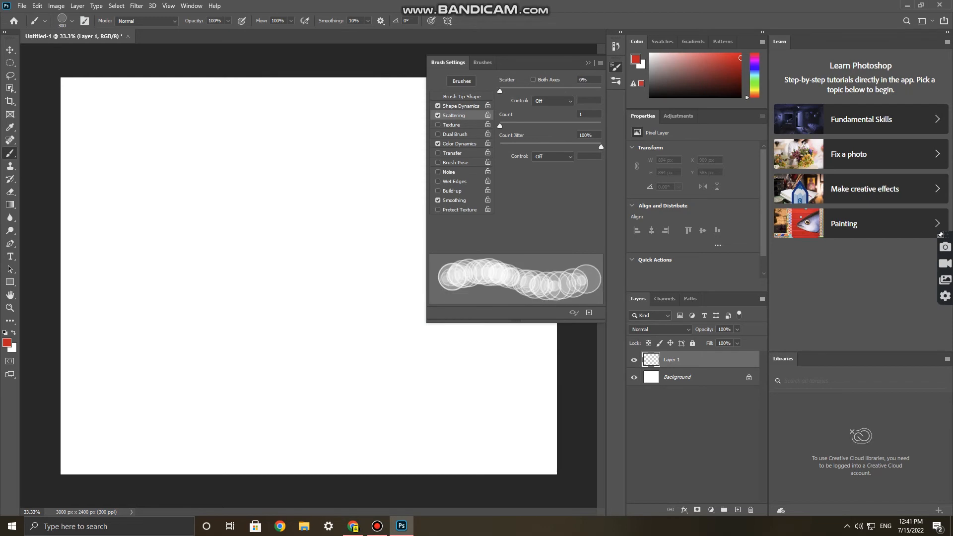
{"action": "left_click", "coordinate": [462, 107]}
{"action": "left_click_drag", "start_coordinate": [353, 174], "coordinate": [159, 195]}
{"action": "key", "text": "ctrl+z"}
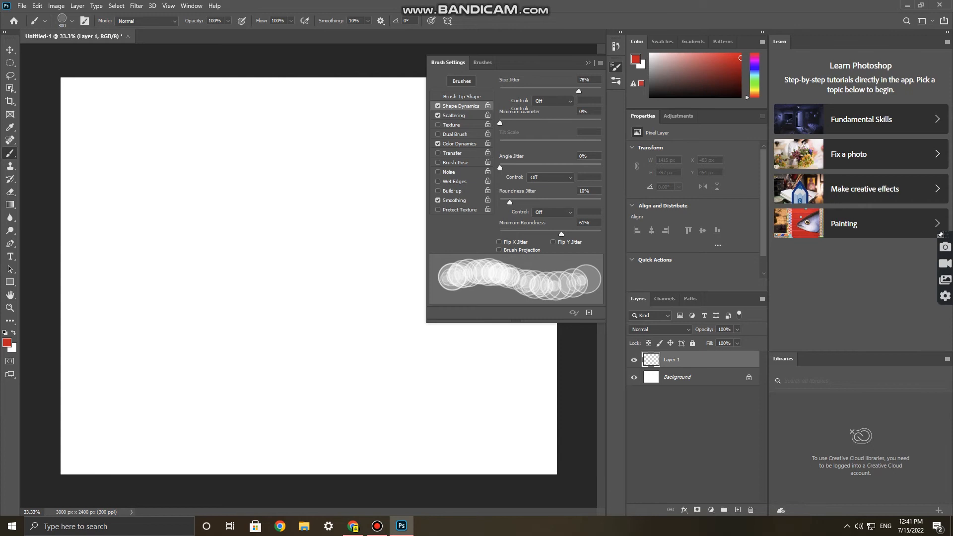
Set the saturation jitter to 77% in Color Dynamics, paint four horizontal test strokes and undo them.
{"action": "left_click", "coordinate": [459, 144]}
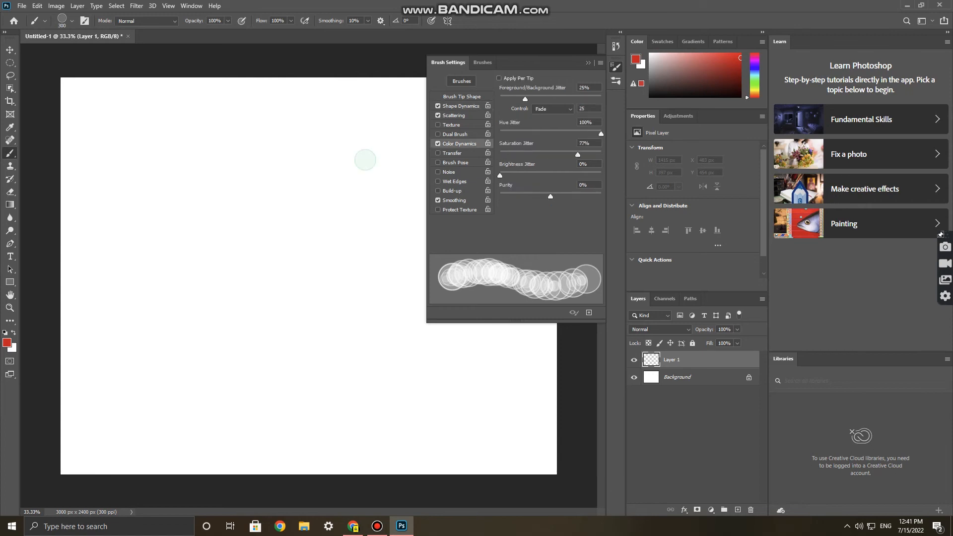
{"action": "left_click_drag", "start_coordinate": [368, 160], "coordinate": [70, 218]}
{"action": "left_click_drag", "start_coordinate": [347, 273], "coordinate": [184, 284]}
{"action": "left_click_drag", "start_coordinate": [367, 318], "coordinate": [199, 330]}
{"action": "left_click_drag", "start_coordinate": [378, 363], "coordinate": [207, 369]}
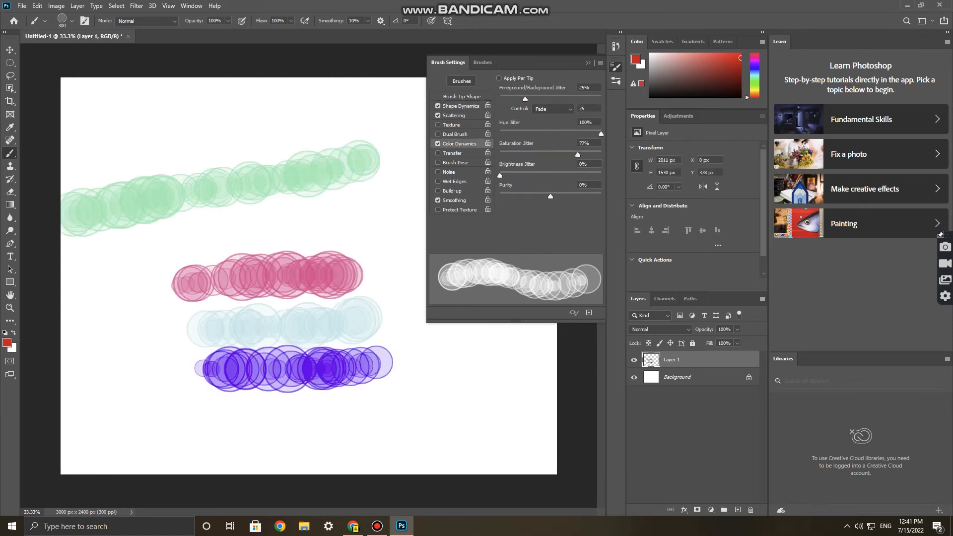
{"action": "key", "text": "ctrl+z"}
{"action": "key", "text": "ctrl+z"}
{"action": "key", "text": "ctrl+z"}
{"action": "key", "text": "ctrl+z"}
Dock the Brush Settings panel between Color and Properties, then paint three test strokes and undo them.
{"action": "mouse_move", "coordinate": [526, 63]}
{"action": "left_mouse_down"}
{"action": "mouse_move", "coordinate": [555, 130]}
{"action": "mouse_move", "coordinate": [691, 109]}
{"action": "left_mouse_up"}
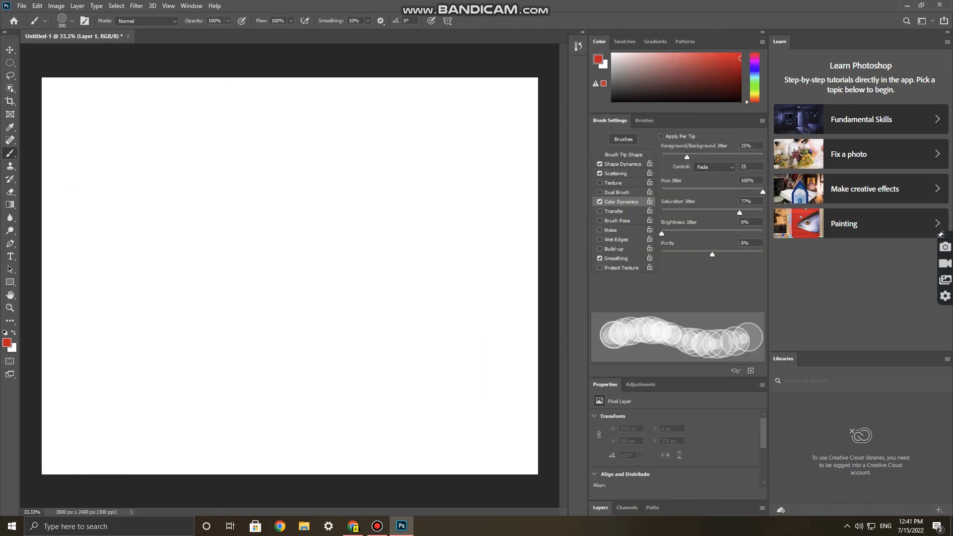
{"action": "left_click_drag", "start_coordinate": [474, 135], "coordinate": [226, 174]}
{"action": "left_click_drag", "start_coordinate": [441, 234], "coordinate": [239, 278]}
{"action": "mouse_move", "coordinate": [392, 323]}
{"action": "left_mouse_down"}
{"action": "mouse_move", "coordinate": [233, 333]}
{"action": "mouse_move", "coordinate": [229, 342]}
{"action": "left_mouse_up"}
{"action": "key", "text": "ctrl+z"}
{"action": "key", "text": "ctrl+z"}
{"action": "key", "text": "ctrl+z"}
In Shape Dynamics, set the size jitter control to Fade at 25 and the roundness jitter to 0%.
{"action": "left_click", "coordinate": [715, 167]}
{"action": "left_click", "coordinate": [706, 175]}
{"action": "left_click", "coordinate": [622, 165]}
{"action": "left_click", "coordinate": [716, 159]}
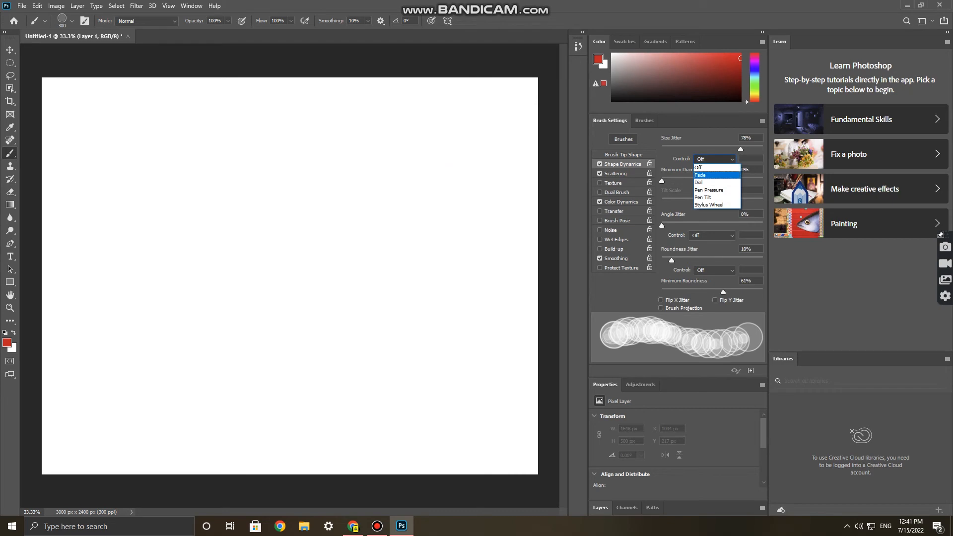
{"action": "left_click", "coordinate": [705, 168]}
Paint three short fading test strokes in the canvas's upper half and undo the second one.
{"action": "left_click_drag", "start_coordinate": [477, 164], "coordinate": [410, 175]}
{"action": "left_click_drag", "start_coordinate": [441, 236], "coordinate": [381, 246]}
{"action": "key", "text": "ctrl+z"}
{"action": "left_click_drag", "start_coordinate": [333, 196], "coordinate": [286, 210]}
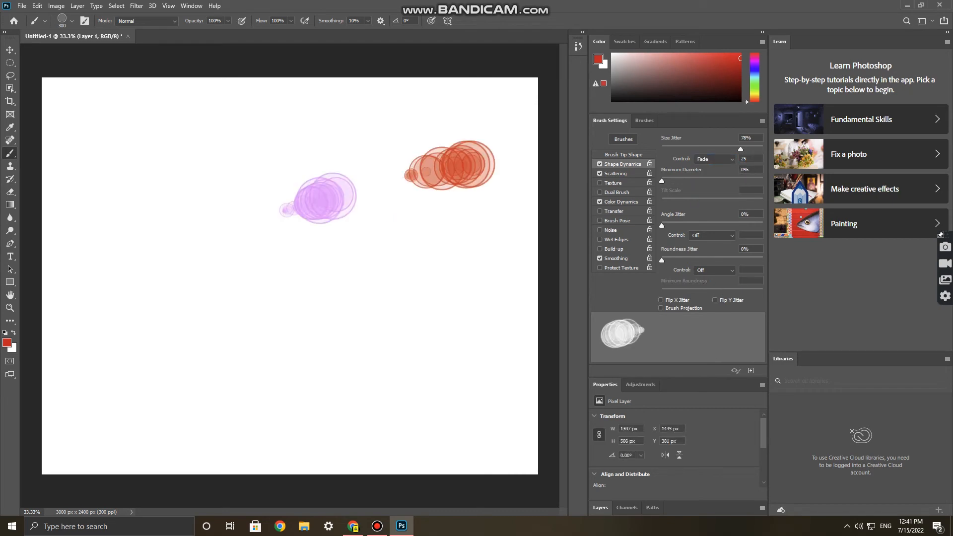
Set the brush scatter to 10% and the count to 3.
{"action": "left_click", "coordinate": [616, 174]}
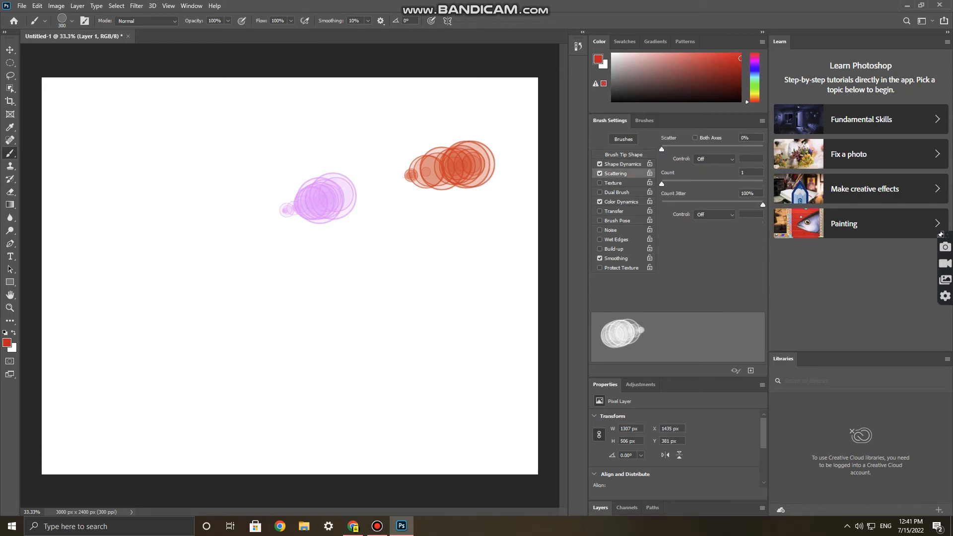
{"action": "mouse_move", "coordinate": [662, 149]}
{"action": "left_mouse_down"}
{"action": "mouse_move", "coordinate": [702, 149]}
{"action": "mouse_move", "coordinate": [665, 149]}
{"action": "left_mouse_up"}
{"action": "left_click_drag", "start_coordinate": [662, 183], "coordinate": [673, 184]}
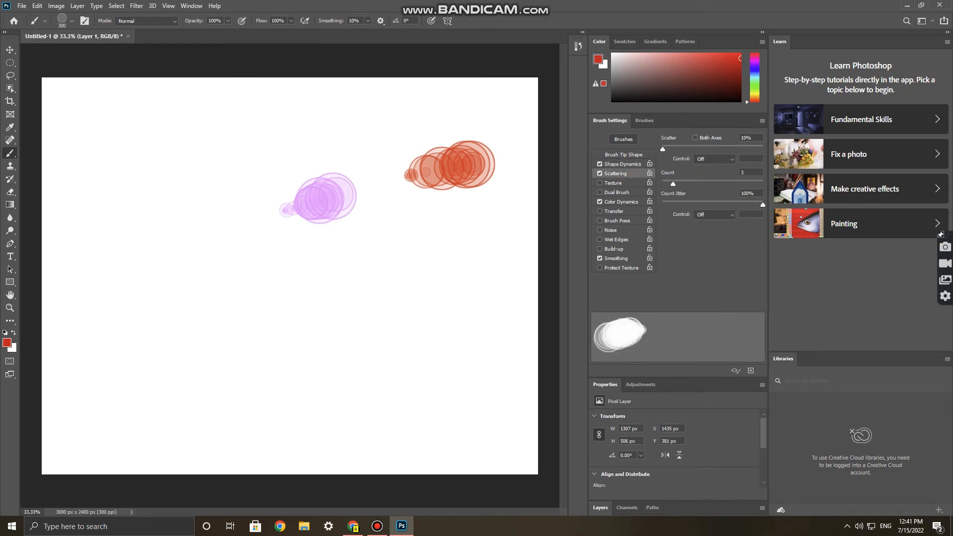
Paint four short dense strokes and one with an enlarged 800 px brush, then undo the last two.
{"action": "left_click_drag", "start_coordinate": [437, 218], "coordinate": [482, 201]}
{"action": "left_click_drag", "start_coordinate": [382, 268], "coordinate": [432, 258]}
{"action": "left_click_drag", "start_coordinate": [353, 313], "coordinate": [405, 298]}
{"action": "left_click_drag", "start_coordinate": [263, 273], "coordinate": [306, 251]}
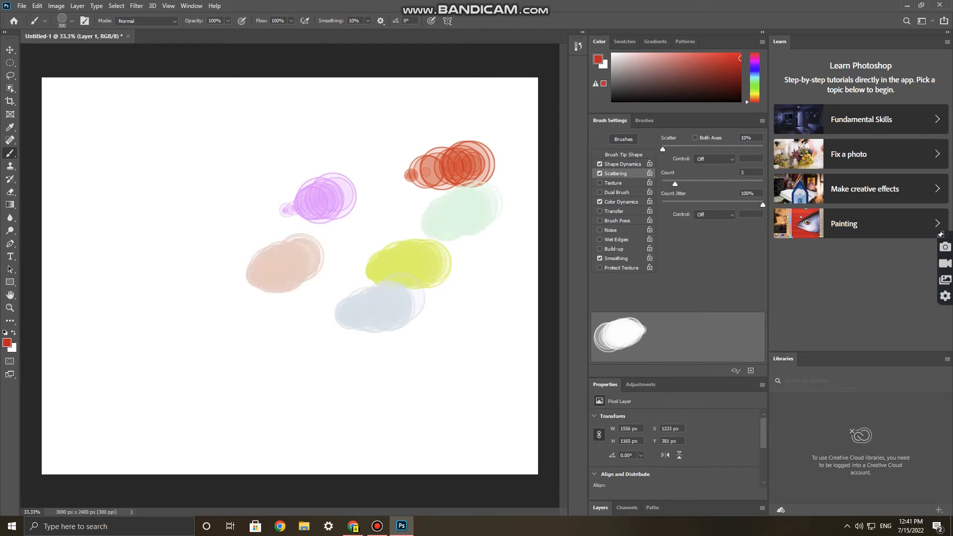
{"action": "left_click_drag", "start_coordinate": [219, 159], "coordinate": [179, 219]}
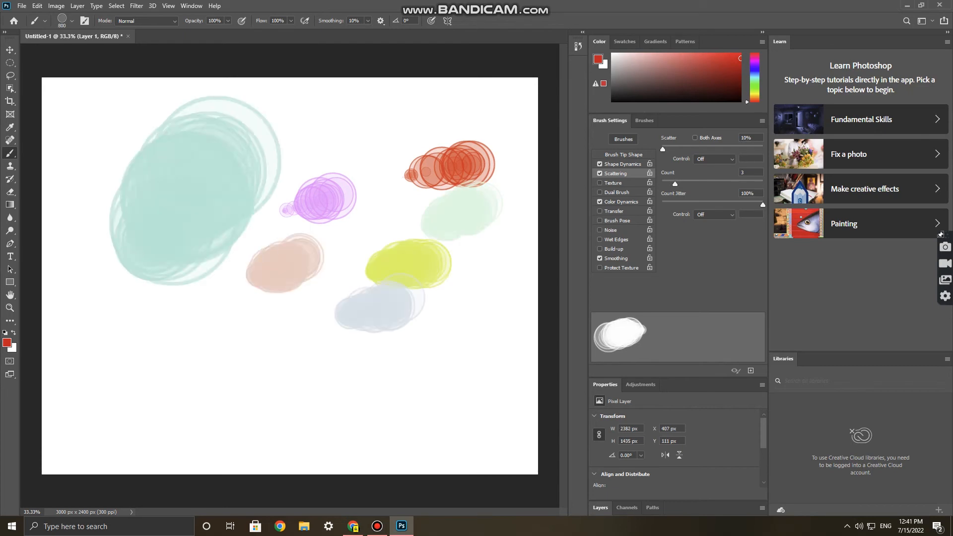
{"action": "key", "text": "ctrl+z"}
{"action": "key", "text": "ctrl+z"}
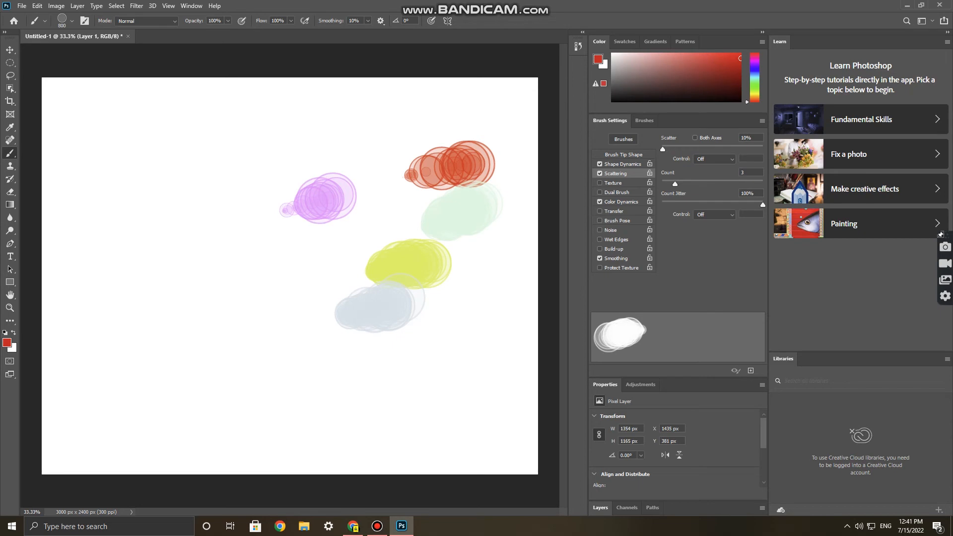
Set the background colour to bright red and the foreground colour to blue-violet.
{"action": "left_click", "coordinate": [623, 164]}
{"action": "left_click", "coordinate": [13, 349]}
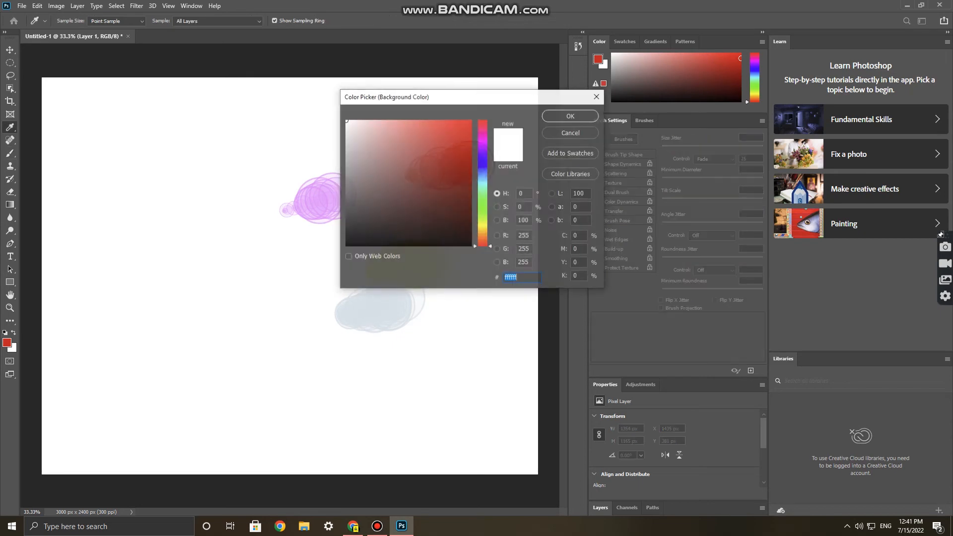
{"action": "left_click_drag", "start_coordinate": [449, 144], "coordinate": [472, 121]}
{"action": "left_click", "coordinate": [571, 116]}
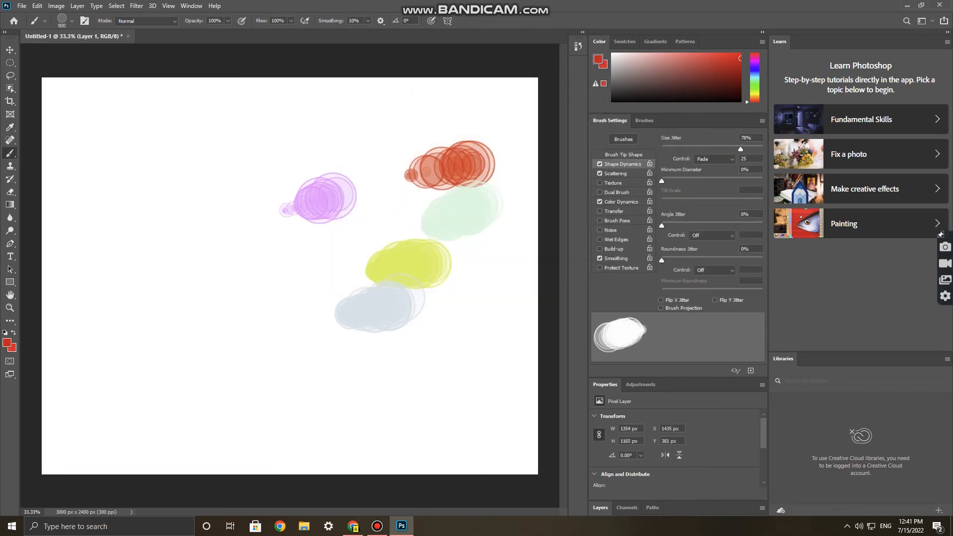
{"action": "left_click", "coordinate": [6, 342]}
{"action": "left_click_drag", "start_coordinate": [482, 247], "coordinate": [483, 160]}
{"action": "left_click", "coordinate": [571, 116]}
Paint three large test strokes with the blue and red colours and undo every stroke on the canvas.
{"action": "left_click_drag", "start_coordinate": [293, 120], "coordinate": [186, 145]}
{"action": "left_click_drag", "start_coordinate": [147, 244], "coordinate": [119, 333]}
{"action": "left_click_drag", "start_coordinate": [288, 325], "coordinate": [276, 350]}
{"action": "key", "text": "ctrl+z"}
{"action": "key", "text": "ctrl+z"}
{"action": "key", "text": "ctrl+z"}
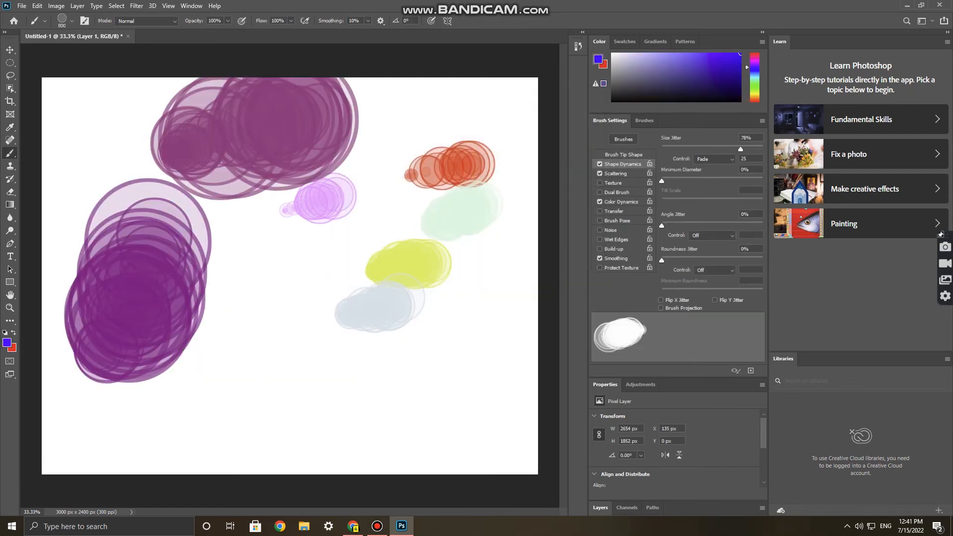
{"action": "key", "text": "ctrl+z"}
{"action": "key", "text": "ctrl+z"}
{"action": "key", "text": "ctrl+z"}
{"action": "key", "text": "ctrl+z"}
{"action": "key", "text": "ctrl+z"}
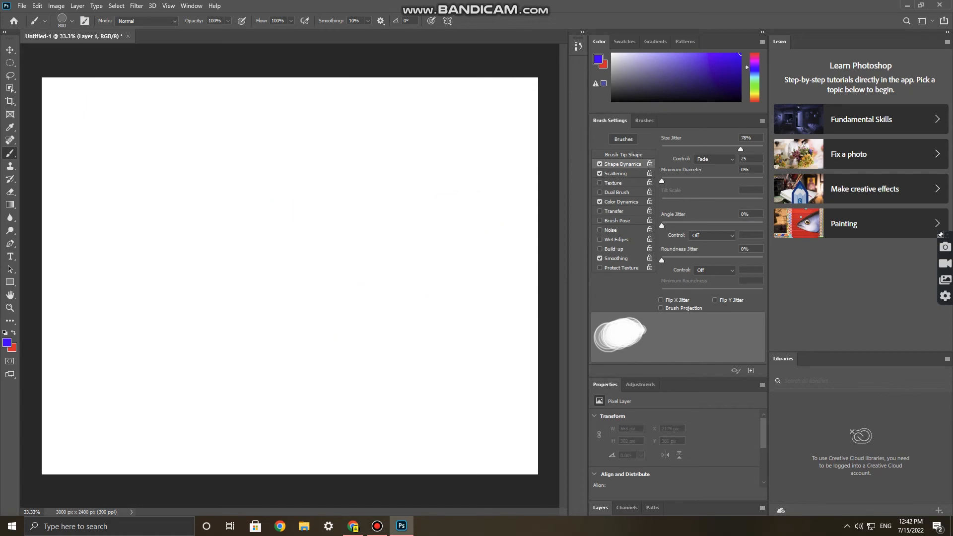
Set the size jitter to 0%, paint a tapering test stroke and undo it.
{"action": "left_click_drag", "start_coordinate": [741, 149], "coordinate": [694, 149]}
{"action": "left_click_drag", "start_coordinate": [425, 160], "coordinate": [255, 234]}
{"action": "key", "text": "ctrl+z"}
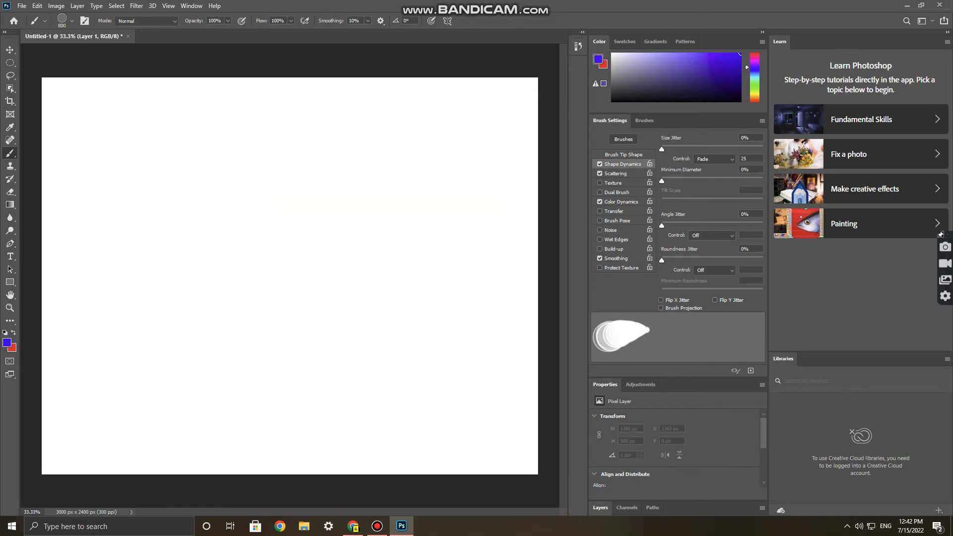
Set the scatter to 505% and count jitter to 0%, then paint scattered test strokes and undo them.
{"action": "left_click", "coordinate": [616, 174]}
{"action": "left_click_drag", "start_coordinate": [662, 149], "coordinate": [713, 149]}
{"action": "mouse_move", "coordinate": [157, 328]}
{"action": "left_mouse_down"}
{"action": "mouse_move", "coordinate": [466, 204]}
{"action": "mouse_move", "coordinate": [412, 186]}
{"action": "mouse_move", "coordinate": [46, 296]}
{"action": "left_mouse_up"}
{"action": "key", "text": "ctrl+z"}
{"action": "key", "text": "ctrl+z"}
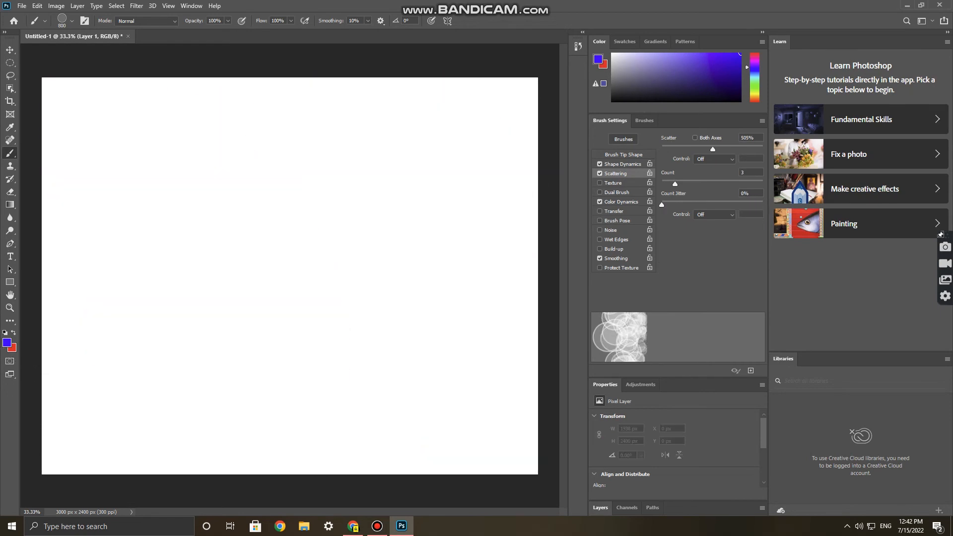
Set the count to 1, paint a long scattered test stroke and undo it.
{"action": "left_click_drag", "start_coordinate": [675, 184], "coordinate": [662, 184]}
{"action": "left_click_drag", "start_coordinate": [383, 205], "coordinate": [24, 293]}
{"action": "key", "text": "ctrl+z"}
Set the scatter to 0%, paint and undo three test strokes, and paint a curved tapering stroke near the canvas's upper-right corner.
{"action": "left_click_drag", "start_coordinate": [713, 149], "coordinate": [662, 149]}
{"action": "left_click_drag", "start_coordinate": [423, 183], "coordinate": [69, 322]}
{"action": "key", "text": "ctrl+z"}
{"action": "mouse_move", "coordinate": [398, 169]}
{"action": "left_mouse_down"}
{"action": "mouse_move", "coordinate": [304, 227]}
{"action": "mouse_move", "coordinate": [85, 330]}
{"action": "left_mouse_up"}
{"action": "key", "text": "ctrl+z"}
{"action": "mouse_move", "coordinate": [205, 182]}
{"action": "left_mouse_down"}
{"action": "mouse_move", "coordinate": [144, 191]}
{"action": "mouse_move", "coordinate": [252, 338]}
{"action": "left_mouse_up"}
{"action": "key", "text": "ctrl+z"}
{"action": "left_click_drag", "start_coordinate": [489, 144], "coordinate": [348, 238]}
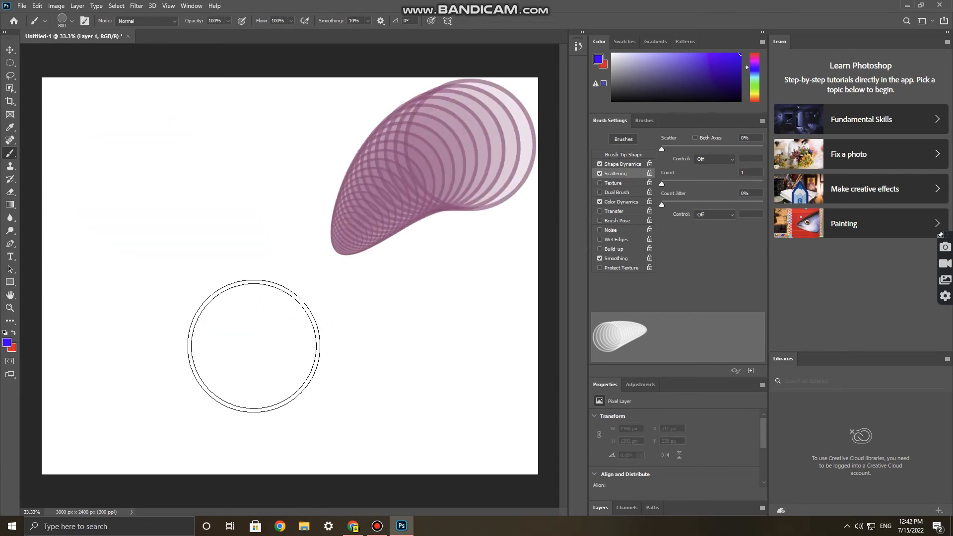
Paint seven more large tapering strokes from the canvas's edges toward its centre, forming a radial arrangement.
{"action": "left_click_drag", "start_coordinate": [115, 151], "coordinate": [259, 230]}
{"action": "left_click_drag", "start_coordinate": [484, 407], "coordinate": [345, 317]}
{"action": "left_click_drag", "start_coordinate": [86, 418], "coordinate": [217, 373]}
{"action": "mouse_move", "coordinate": [105, 296]}
{"action": "left_mouse_down"}
{"action": "mouse_move", "coordinate": [213, 283]}
{"action": "mouse_move", "coordinate": [238, 297]}
{"action": "left_mouse_up"}
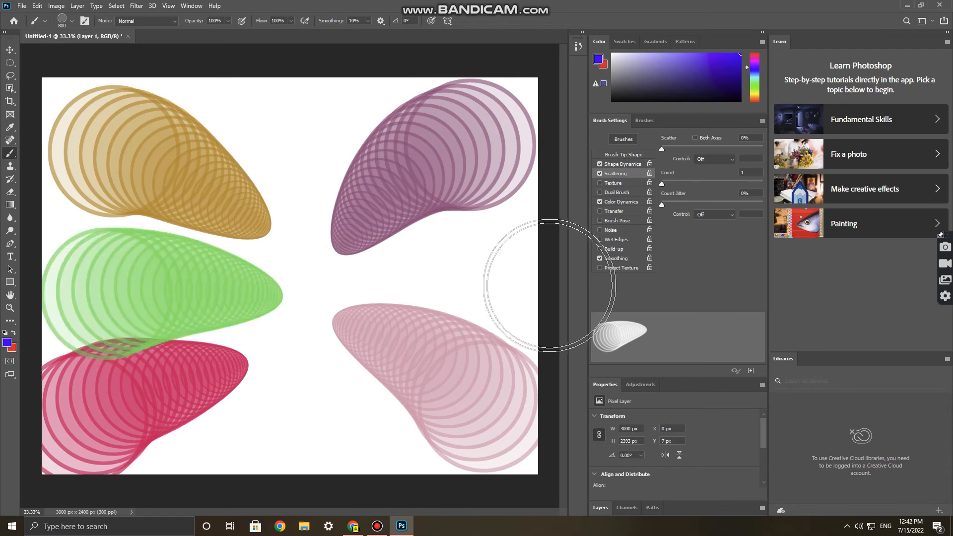
{"action": "left_click_drag", "start_coordinate": [543, 277], "coordinate": [326, 279]}
{"action": "left_click_drag", "start_coordinate": [330, 74], "coordinate": [263, 255]}
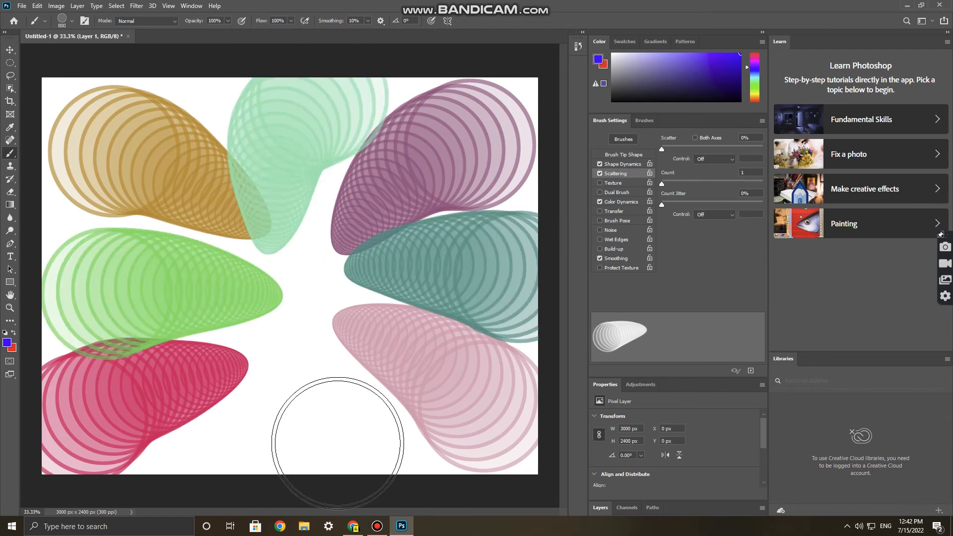
{"action": "left_click_drag", "start_coordinate": [330, 469], "coordinate": [305, 318]}
Undo all the large tapering strokes until the canvas is blank.
{"action": "key", "text": "ctrl+z"}
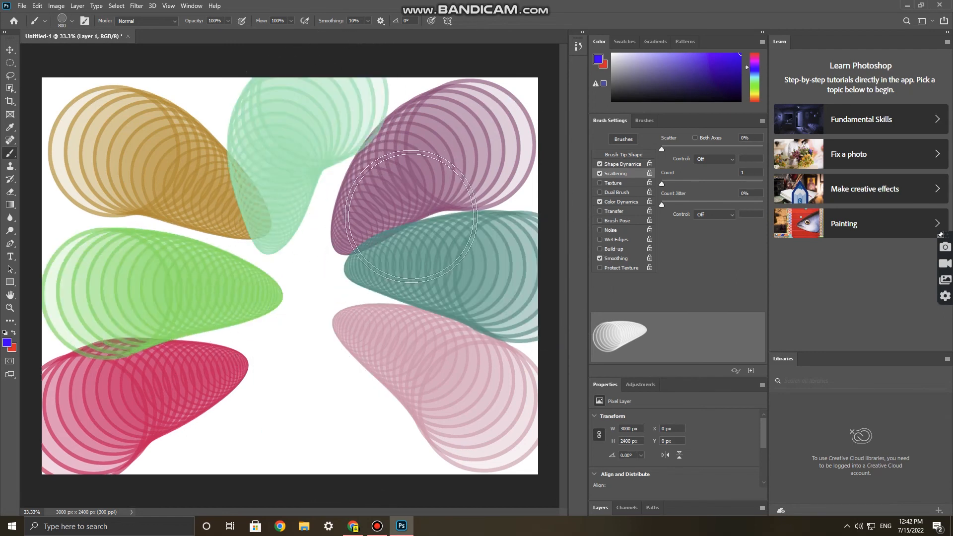
{"action": "key", "text": "ctrl+z"}
{"action": "key", "text": "ctrl+z"}
{"action": "key", "text": "ctrl+z"}
{"action": "key", "text": "ctrl+z"}
{"action": "key", "text": "ctrl+z"}
{"action": "key", "text": "ctrl+z"}
{"action": "key", "text": "ctrl+z"}
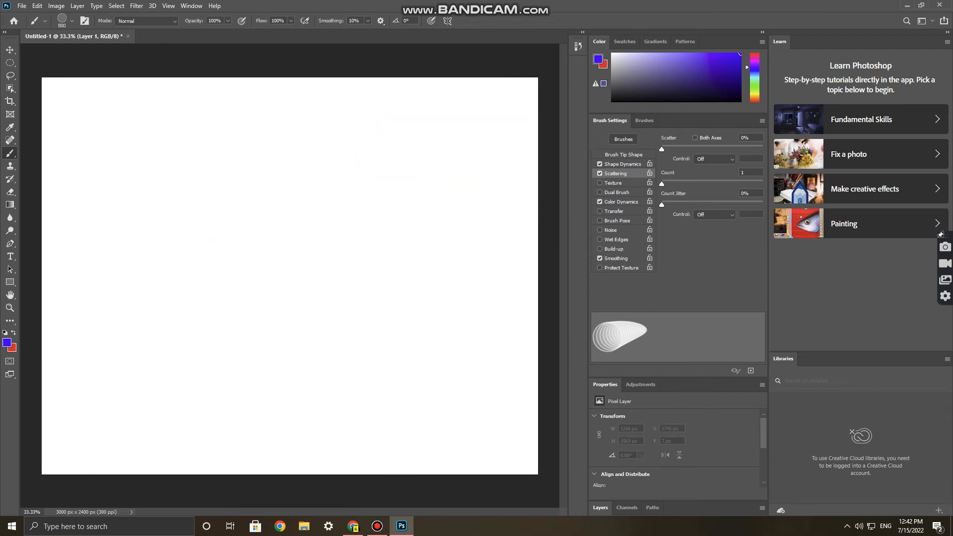
Set the foreground/background jitter to 100% with its control on Fade at 25, then paint and undo two test strokes.
{"action": "left_click", "coordinate": [621, 202]}
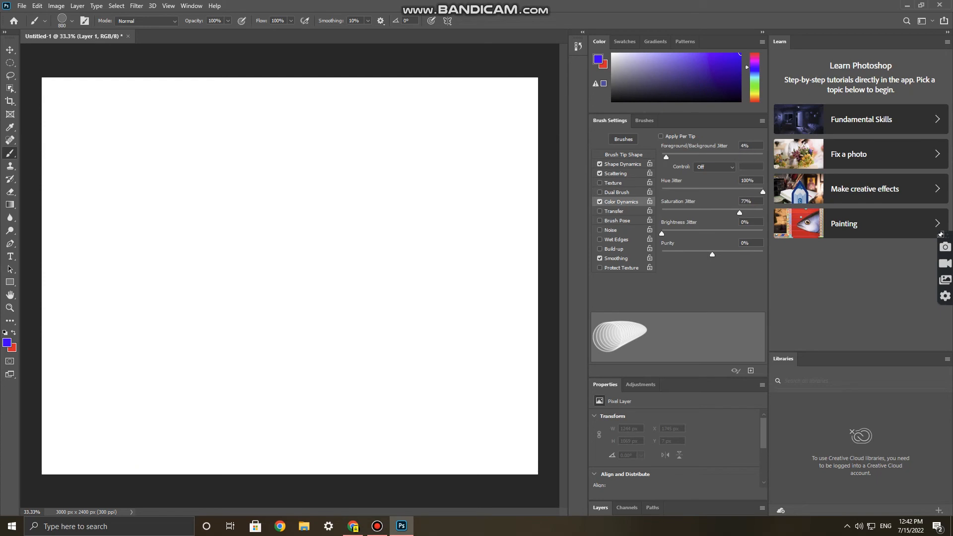
{"action": "left_click", "coordinate": [714, 167]}
{"action": "left_click", "coordinate": [705, 182]}
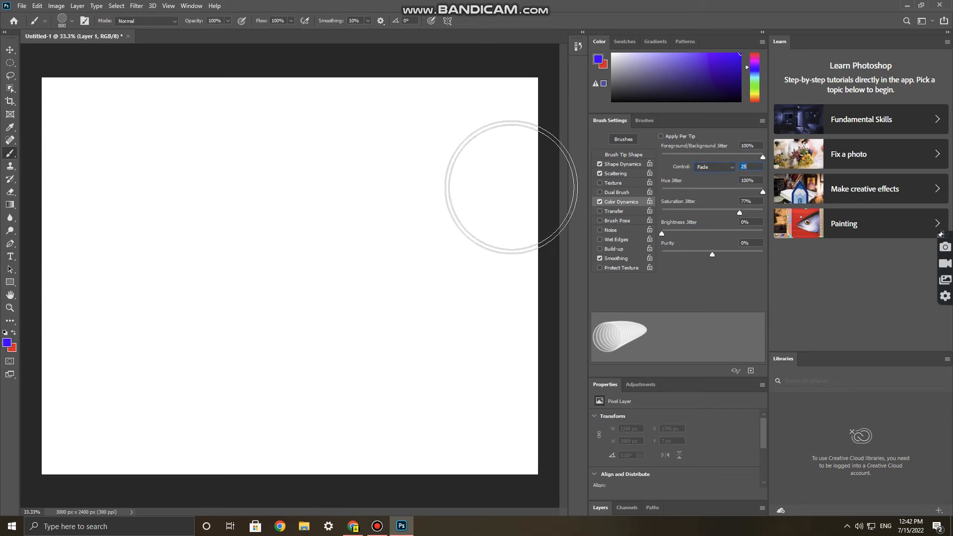
{"action": "left_click_drag", "start_coordinate": [511, 187], "coordinate": [136, 268]}
{"action": "left_click_drag", "start_coordinate": [392, 119], "coordinate": [219, 240]}
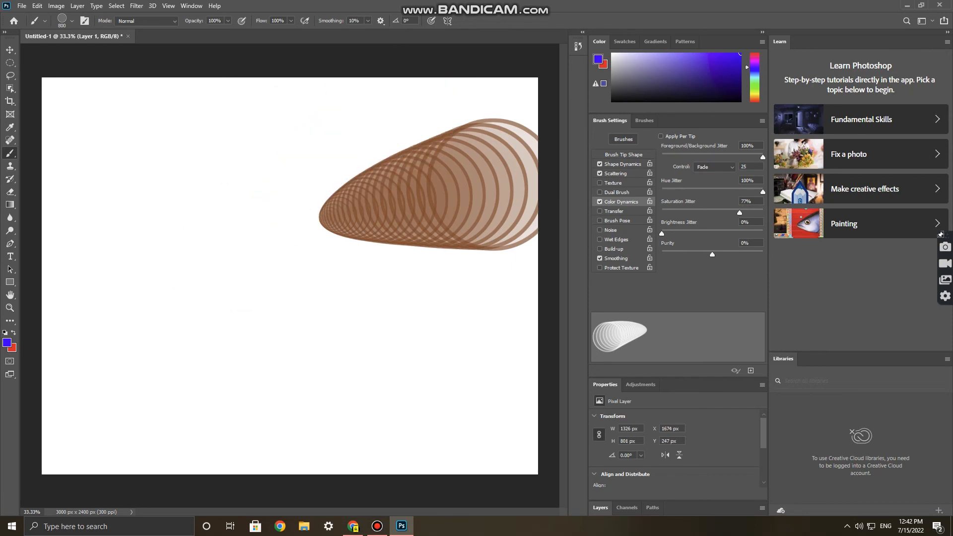
{"action": "key", "text": "ctrl+z"}
{"action": "key", "text": "ctrl+z"}
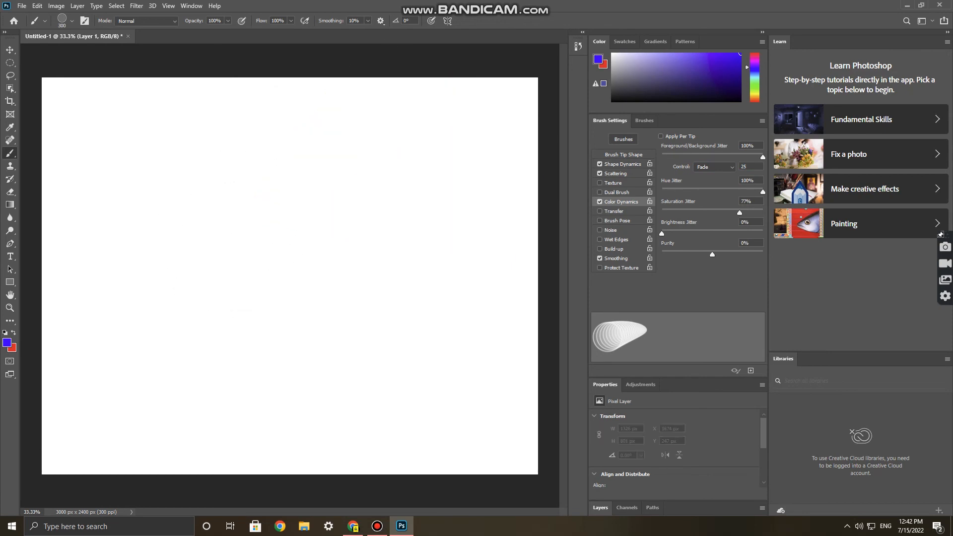
Paint a flower of seven tapering petals in the canvas's upper-left area with a 300 px brush.
{"action": "left_click_drag", "start_coordinate": [70, 106], "coordinate": [122, 123]}
{"action": "left_click_drag", "start_coordinate": [64, 191], "coordinate": [107, 153]}
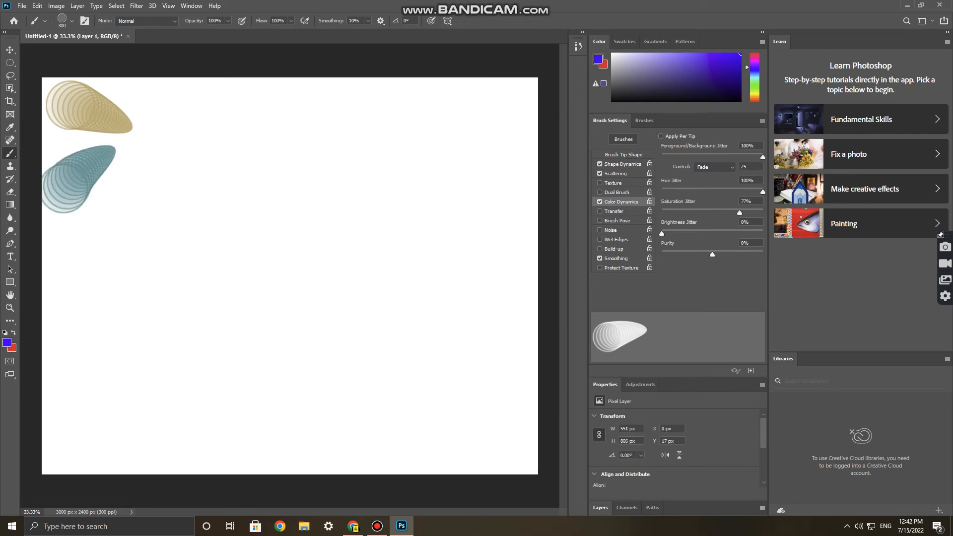
{"action": "left_click_drag", "start_coordinate": [252, 93], "coordinate": [196, 102]}
{"action": "left_click_drag", "start_coordinate": [126, 205], "coordinate": [131, 148]}
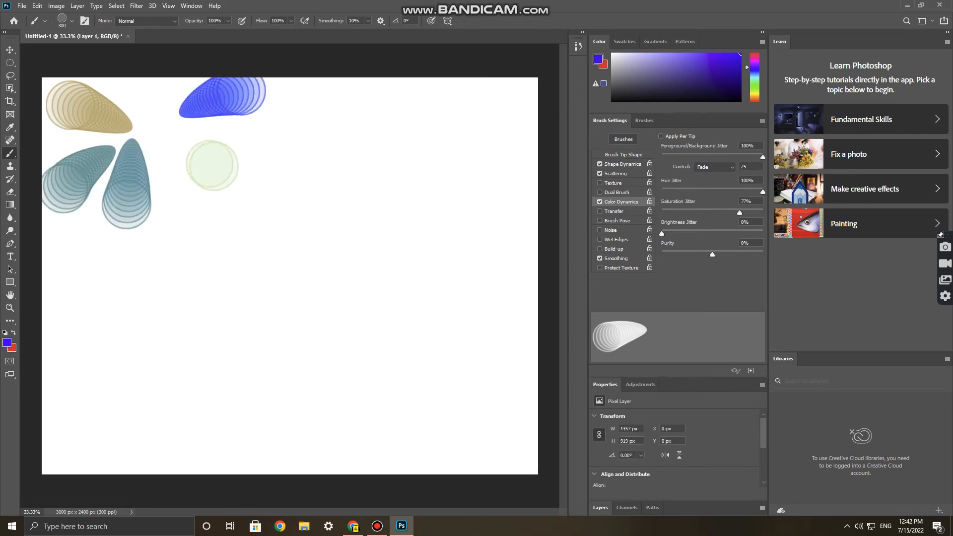
{"action": "left_click_drag", "start_coordinate": [213, 167], "coordinate": [160, 133]}
{"action": "left_click_drag", "start_coordinate": [155, 90], "coordinate": [151, 140]}
{"action": "left_click_drag", "start_coordinate": [280, 130], "coordinate": [211, 128]}
Paint a second flower of tapering petals directly below the first one, in the canvas's lower-left area.
{"action": "left_click_drag", "start_coordinate": [59, 253], "coordinate": [105, 297]}
{"action": "left_click_drag", "start_coordinate": [195, 392], "coordinate": [154, 337]}
{"action": "left_click_drag", "start_coordinate": [231, 245], "coordinate": [178, 284]}
{"action": "mouse_move", "coordinate": [105, 413]}
{"action": "left_mouse_down"}
{"action": "mouse_move", "coordinate": [105, 343]}
{"action": "mouse_move", "coordinate": [118, 310]}
{"action": "left_mouse_up"}
{"action": "left_click_drag", "start_coordinate": [144, 229], "coordinate": [143, 294]}
{"action": "left_click_drag", "start_coordinate": [252, 334], "coordinate": [194, 309]}
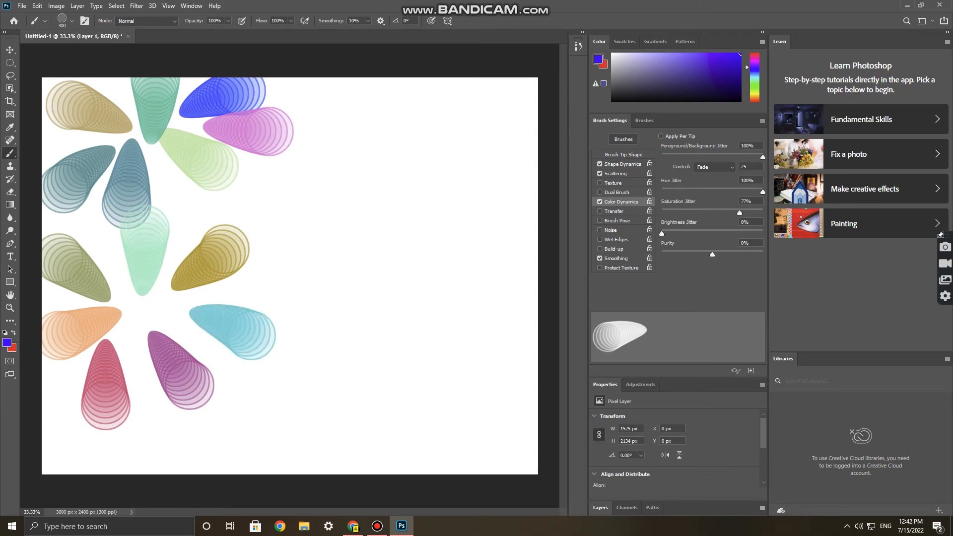
Paint a third flower of six tapering petals in the canvas's upper-right area.
{"action": "left_click_drag", "start_coordinate": [294, 174], "coordinate": [353, 150]}
{"action": "left_click_drag", "start_coordinate": [449, 99], "coordinate": [398, 133]}
{"action": "left_click_drag", "start_coordinate": [359, 102], "coordinate": [380, 145]}
{"action": "left_click_drag", "start_coordinate": [444, 236], "coordinate": [403, 183]}
{"action": "left_click_drag", "start_coordinate": [485, 148], "coordinate": [420, 149]}
{"action": "left_click_drag", "start_coordinate": [372, 240], "coordinate": [380, 182]}
Paint a fourth flower of tapering petals in the canvas's lower-right area and fill the gaps around it with extra petals.
{"action": "left_click_drag", "start_coordinate": [309, 271], "coordinate": [353, 310]}
{"action": "mouse_move", "coordinate": [440, 282]}
{"action": "left_mouse_down"}
{"action": "mouse_move", "coordinate": [392, 313]}
{"action": "mouse_move", "coordinate": [405, 337]}
{"action": "mouse_move", "coordinate": [468, 373]}
{"action": "mouse_move", "coordinate": [413, 356]}
{"action": "left_mouse_up"}
{"action": "key", "text": "ctrl+z"}
{"action": "left_click_drag", "start_coordinate": [420, 412], "coordinate": [373, 362]}
{"action": "left_click_drag", "start_coordinate": [322, 395], "coordinate": [355, 324]}
{"action": "left_click_drag", "start_coordinate": [263, 228], "coordinate": [334, 221]}
{"action": "left_click_drag", "start_coordinate": [460, 192], "coordinate": [509, 237]}
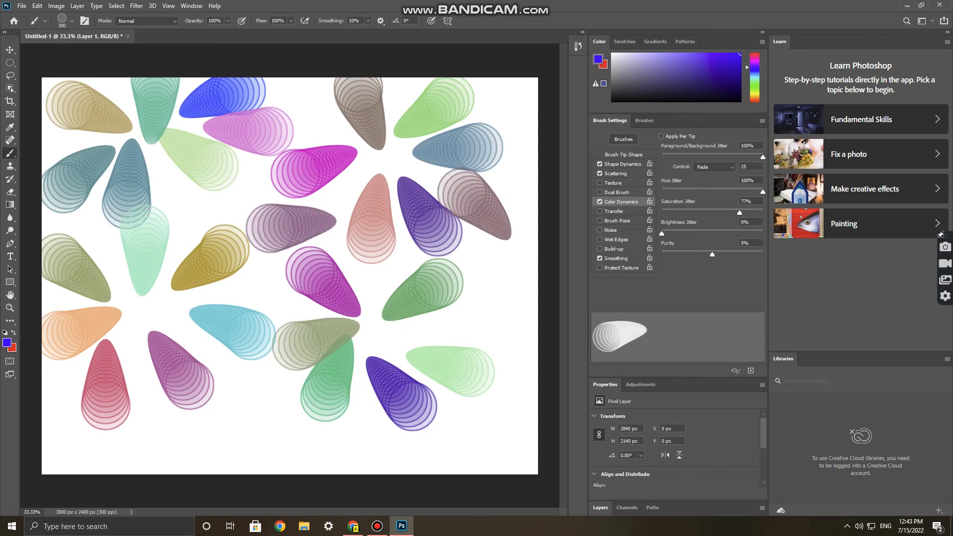
{"action": "left_click_drag", "start_coordinate": [486, 274], "coordinate": [537, 250]}
{"action": "left_click_drag", "start_coordinate": [489, 323], "coordinate": [416, 332]}
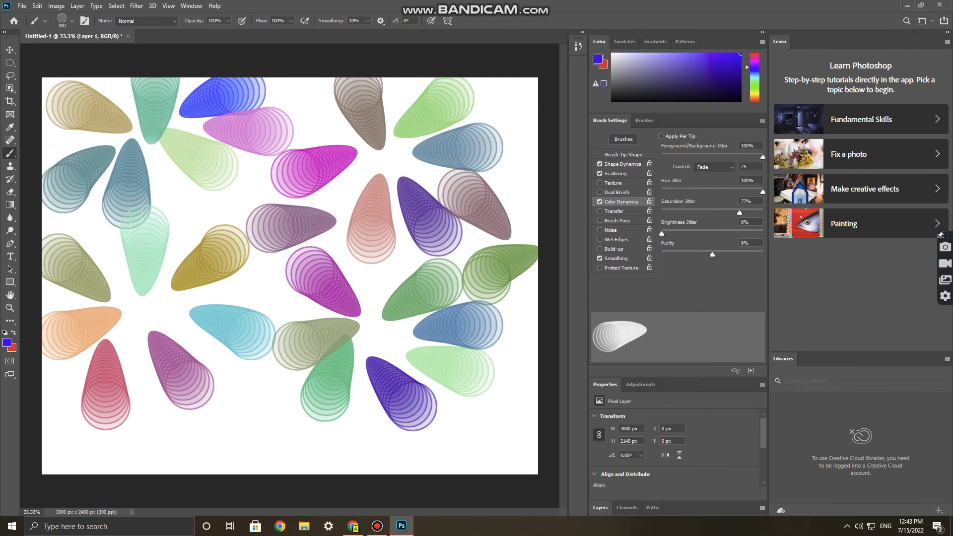
{"action": "left_click_drag", "start_coordinate": [377, 268], "coordinate": [372, 334]}
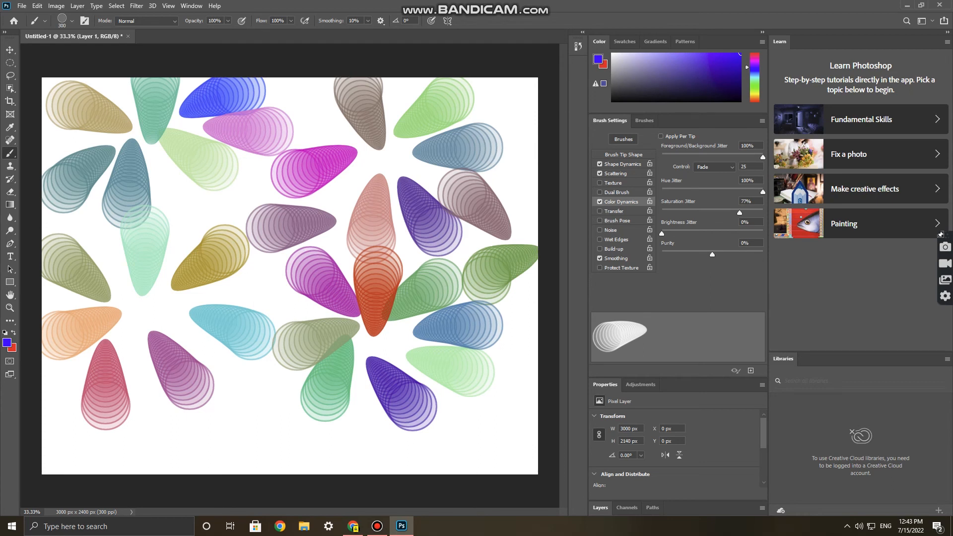
Undo the last few petals painted around the lower-right flower.
{"action": "key", "text": "ctrl+z"}
{"action": "key", "text": "ctrl+z"}
{"action": "key", "text": "ctrl+z"}
{"action": "key", "text": "ctrl+z"}
{"action": "key", "text": "ctrl+z"}
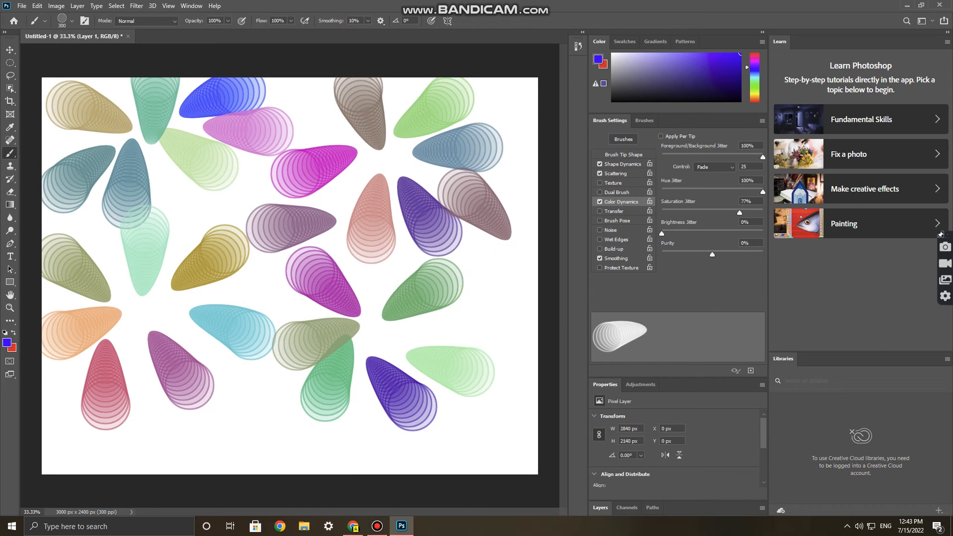
{"action": "left_click", "coordinate": [377, 527]}
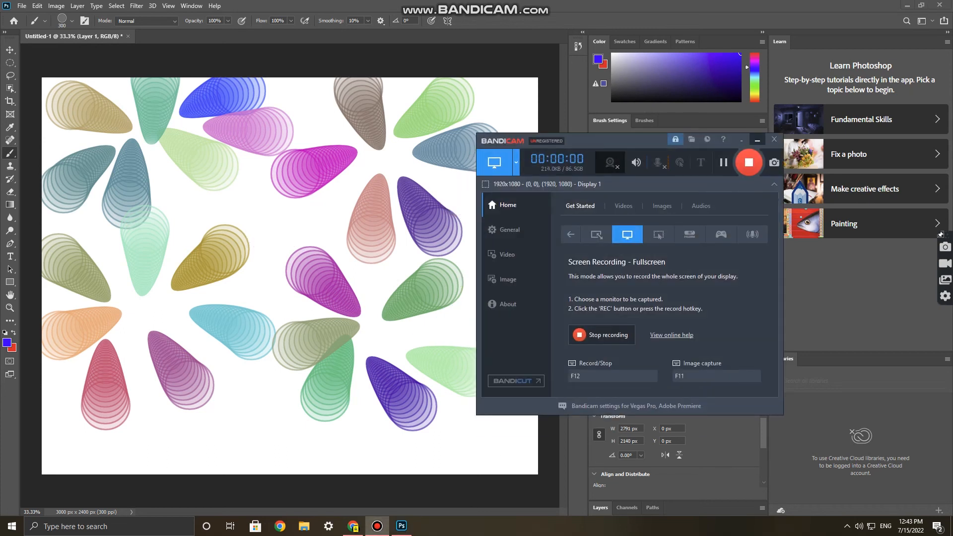
{"action": "left_click", "coordinate": [758, 140]}
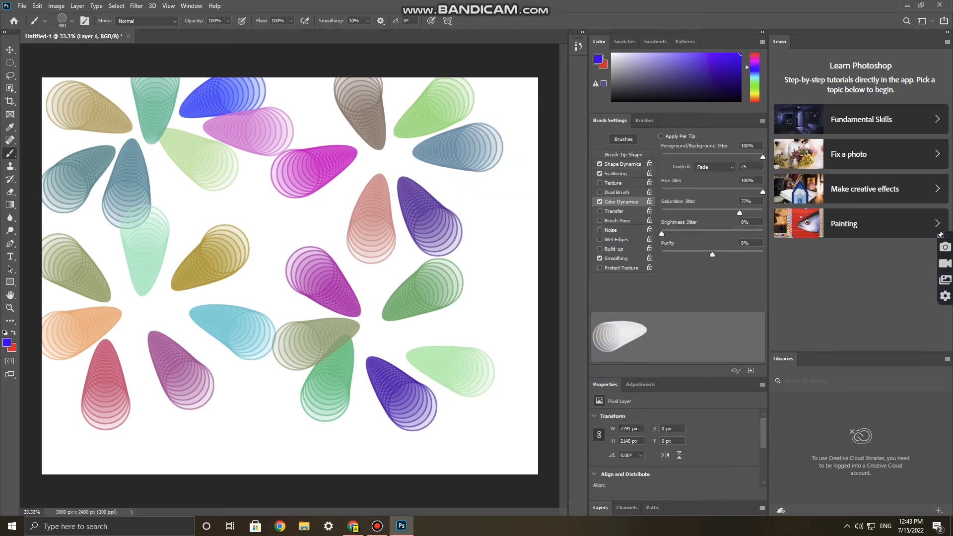
Undo the remaining petals of the two right-hand flowers and part of the lower-left flower.
{"action": "key", "text": "ctrl+z"}
{"action": "key", "text": "ctrl+z"}
{"action": "key", "text": "ctrl+z"}
{"action": "key", "text": "ctrl+z"}
{"action": "key", "text": "ctrl+z"}
{"action": "key", "text": "ctrl+z"}
{"action": "key", "text": "ctrl+z"}
{"action": "key", "text": "ctrl+z"}
{"action": "key", "text": "ctrl+z"}
{"action": "key", "text": "ctrl+z"}
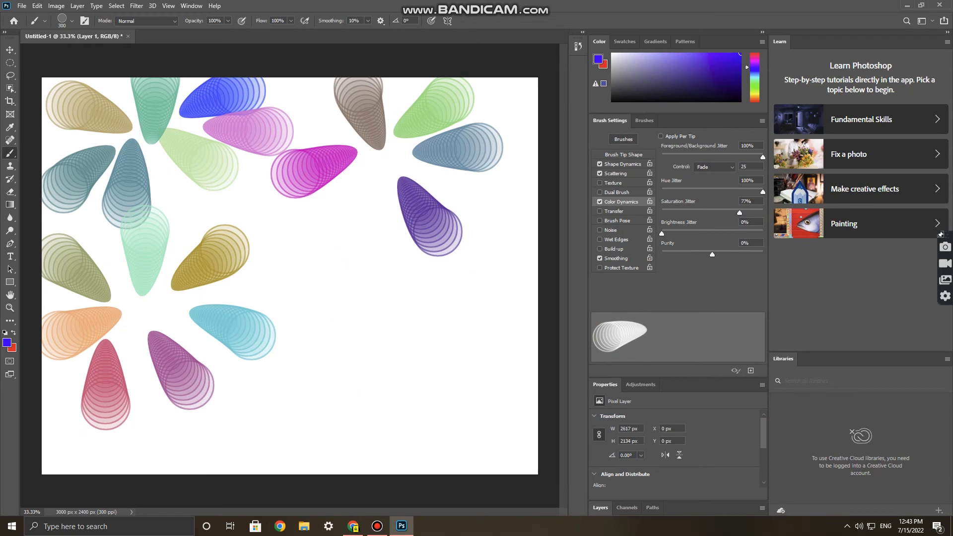
{"action": "key", "text": "ctrl+z"}
{"action": "key", "text": "ctrl+z"}
{"action": "key", "text": "ctrl+z"}
{"action": "key", "text": "ctrl+z"}
{"action": "key", "text": "ctrl+z"}
{"action": "key", "text": "ctrl+z"}
Switch the foreground/background jitter control to Off, then paint and undo a test stroke.
{"action": "left_click", "coordinate": [715, 167]}
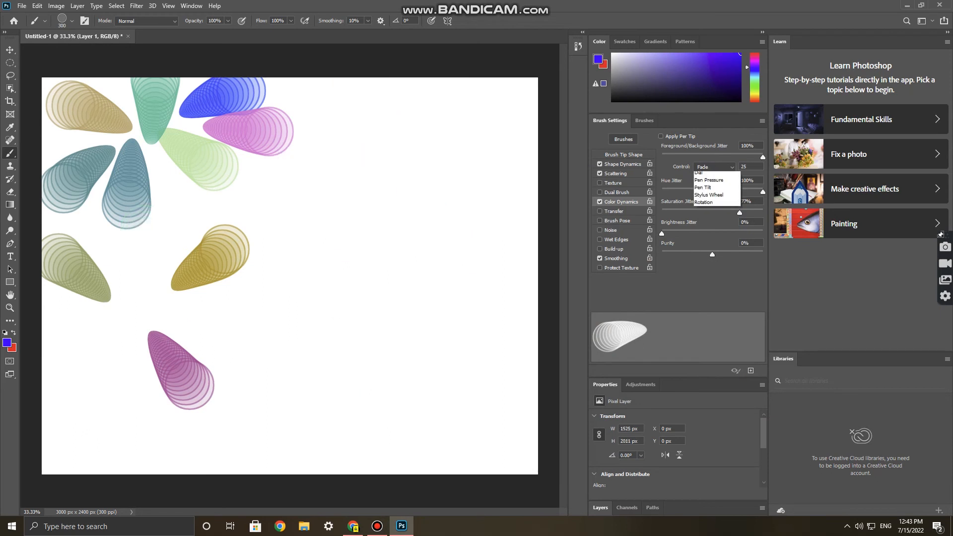
{"action": "left_click", "coordinate": [700, 175]}
{"action": "left_click_drag", "start_coordinate": [444, 189], "coordinate": [397, 231]}
{"action": "key", "text": "ctrl+z"}
Switch the Shape Dynamics size control to Off and paint long, even-width diagonal strokes across the whole canvas.
{"action": "left_click", "coordinate": [622, 165]}
{"action": "left_click", "coordinate": [715, 159]}
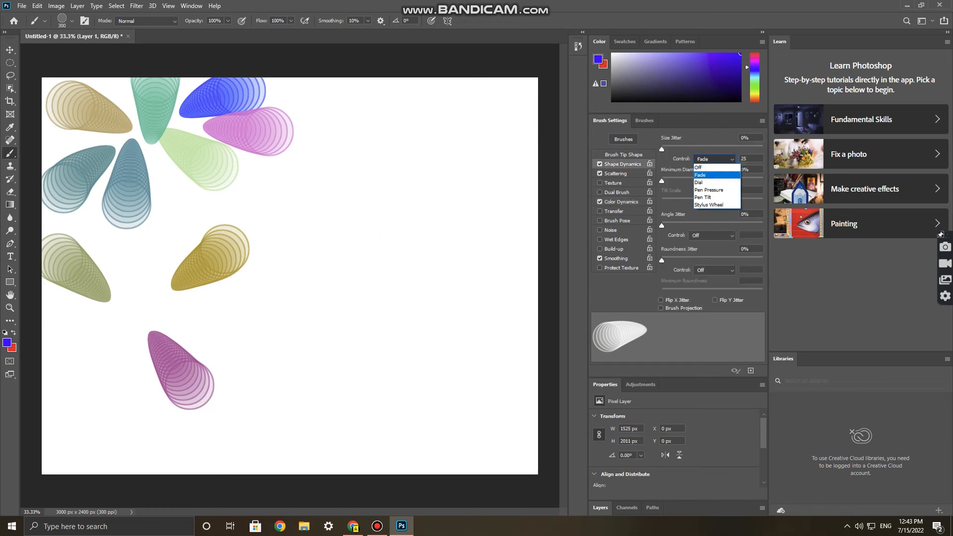
{"action": "left_click", "coordinate": [701, 167]}
{"action": "mouse_move", "coordinate": [472, 184]}
{"action": "left_mouse_down"}
{"action": "mouse_move", "coordinate": [218, 457]}
{"action": "mouse_move", "coordinate": [226, 475]}
{"action": "left_mouse_up"}
{"action": "mouse_move", "coordinate": [419, 159]}
{"action": "left_mouse_down"}
{"action": "mouse_move", "coordinate": [323, 233]}
{"action": "mouse_move", "coordinate": [176, 377]}
{"action": "left_mouse_up"}
{"action": "mouse_move", "coordinate": [355, 119]}
{"action": "left_mouse_down"}
{"action": "mouse_move", "coordinate": [293, 179]}
{"action": "mouse_move", "coordinate": [70, 338]}
{"action": "left_mouse_up"}
{"action": "mouse_move", "coordinate": [494, 219]}
{"action": "left_mouse_down"}
{"action": "mouse_move", "coordinate": [489, 243]}
{"action": "mouse_move", "coordinate": [268, 472]}
{"action": "left_mouse_up"}
{"action": "left_click_drag", "start_coordinate": [535, 278], "coordinate": [427, 474]}
{"action": "left_click_drag", "start_coordinate": [536, 371], "coordinate": [489, 474]}
{"action": "left_click", "coordinate": [282, 105]}
{"action": "left_click_drag", "start_coordinate": [282, 105], "coordinate": [97, 244]}
{"action": "left_click_drag", "start_coordinate": [230, 84], "coordinate": [70, 208]}
{"action": "mouse_move", "coordinate": [159, 82]}
{"action": "left_mouse_down"}
{"action": "mouse_move", "coordinate": [74, 129]}
{"action": "mouse_move", "coordinate": [49, 159]}
{"action": "left_mouse_up"}
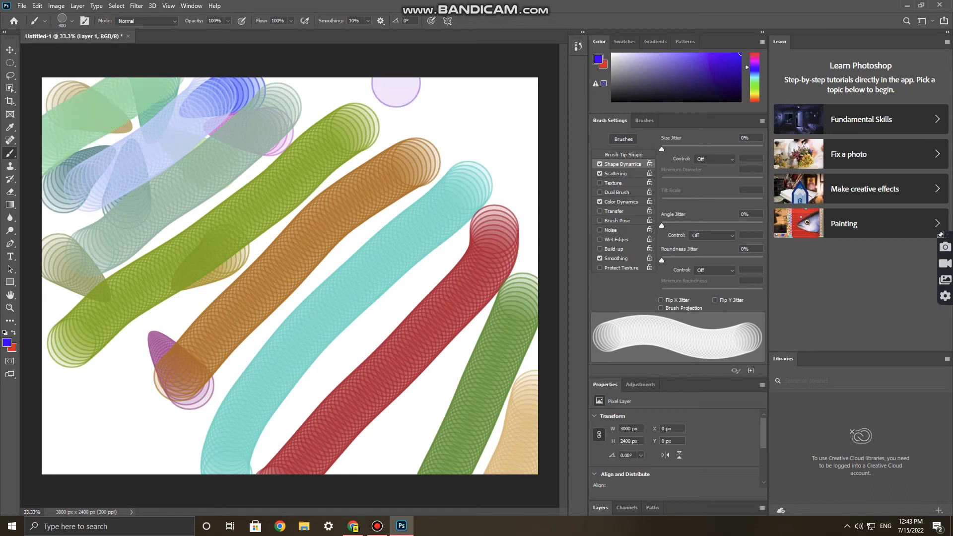
{"action": "left_click_drag", "start_coordinate": [384, 89], "coordinate": [537, 134]}
Undo all the diagonal strokes and leftover petals until the canvas is blank.
{"action": "key", "text": "ctrl+z"}
{"action": "key", "text": "ctrl+z"}
{"action": "key", "text": "ctrl+z"}
{"action": "key", "text": "ctrl+z"}
{"action": "key", "text": "ctrl+z"}
{"action": "key", "text": "ctrl+z"}
{"action": "key", "text": "ctrl+z"}
{"action": "key", "text": "ctrl+z"}
{"action": "key", "text": "ctrl+z"}
{"action": "key", "text": "ctrl+z"}
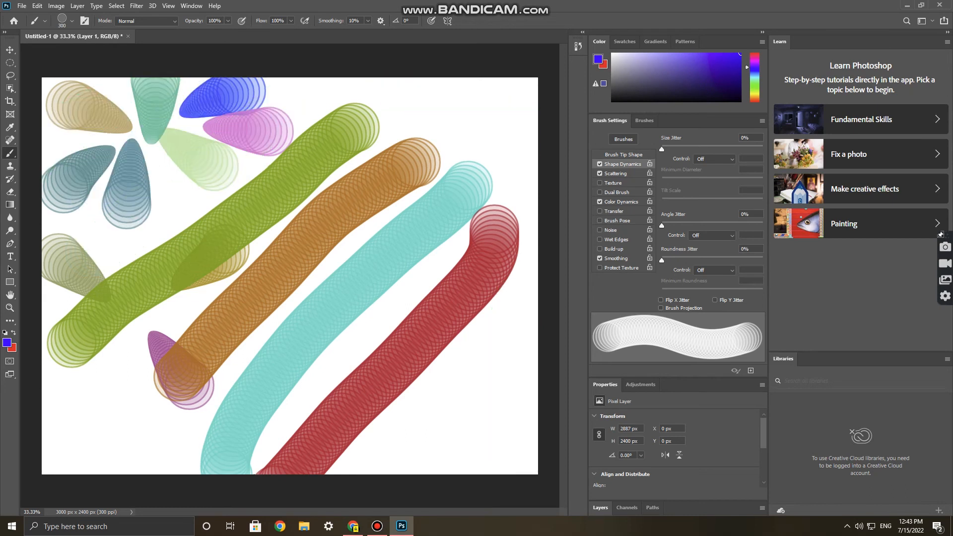
{"action": "key", "text": "ctrl+z"}
{"action": "key", "text": "ctrl+z"}
{"action": "key", "text": "ctrl+z"}
{"action": "key", "text": "ctrl+z"}
{"action": "key", "text": "ctrl+z"}
{"action": "key", "text": "ctrl+z"}
{"action": "key", "text": "ctrl+z"}
{"action": "key", "text": "ctrl+z"}
{"action": "key", "text": "ctrl+z"}
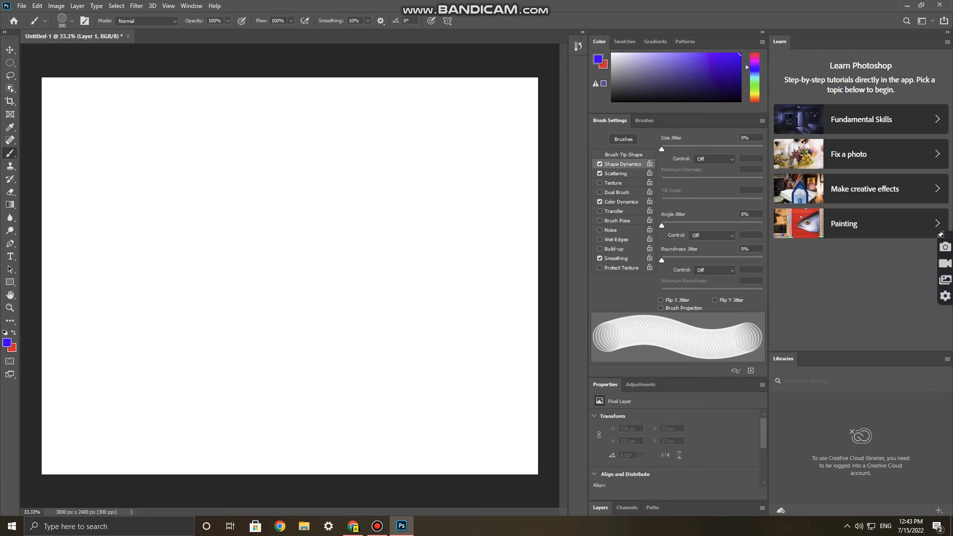
Try hand-lettering a large B and further letters with continuous strokes of a 200 px brush, then undo them all.
{"action": "mouse_move", "coordinate": [138, 255]}
{"action": "left_mouse_down"}
{"action": "mouse_move", "coordinate": [320, 218]}
{"action": "mouse_move", "coordinate": [472, 137]}
{"action": "left_mouse_up"}
{"action": "key", "text": "ctrl+z"}
{"action": "left_click_drag", "start_coordinate": [72, 267], "coordinate": [69, 329]}
{"action": "mouse_move", "coordinate": [82, 250]}
{"action": "left_mouse_down"}
{"action": "mouse_move", "coordinate": [195, 338]}
{"action": "mouse_move", "coordinate": [75, 339]}
{"action": "left_mouse_up"}
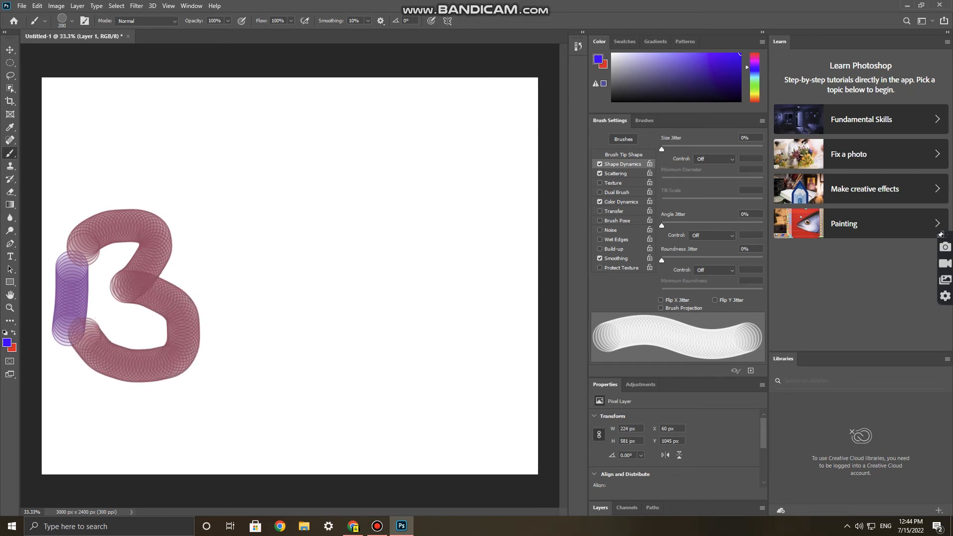
{"action": "mouse_move", "coordinate": [225, 226]}
{"action": "left_mouse_down"}
{"action": "mouse_move", "coordinate": [240, 350]}
{"action": "mouse_move", "coordinate": [281, 196]}
{"action": "mouse_move", "coordinate": [268, 281]}
{"action": "mouse_move", "coordinate": [378, 343]}
{"action": "left_mouse_up"}
{"action": "mouse_move", "coordinate": [370, 186]}
{"action": "left_mouse_down"}
{"action": "mouse_move", "coordinate": [375, 212]}
{"action": "mouse_move", "coordinate": [457, 249]}
{"action": "mouse_move", "coordinate": [440, 167]}
{"action": "left_mouse_up"}
{"action": "key", "text": "ctrl+z"}
{"action": "key", "text": "ctrl+z"}
{"action": "key", "text": "ctrl+z"}
{"action": "key", "text": "ctrl+z"}
{"action": "key", "text": "ctrl+z"}
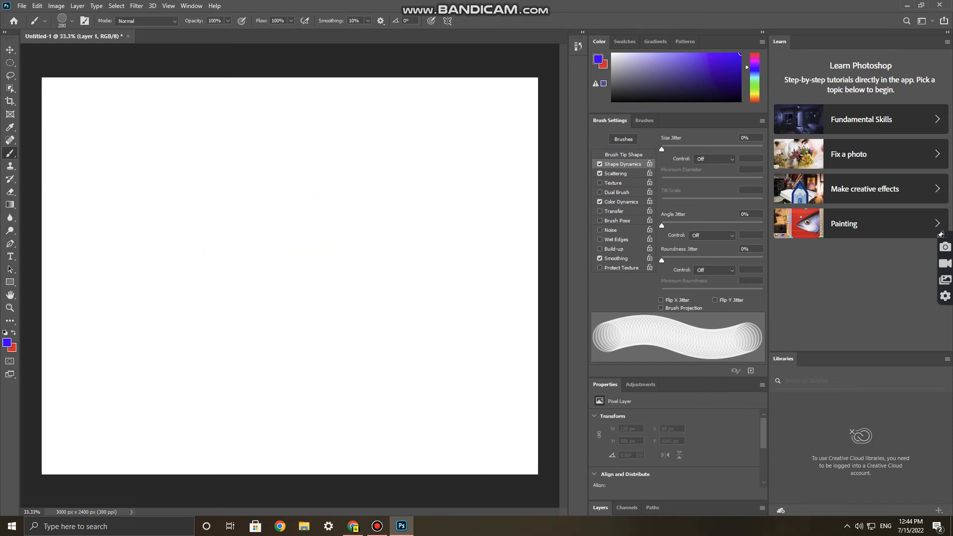
Set the size control to Fade at 25 and build a letter B from short tapering strokes in the canvas's lower-left corner.
{"action": "left_click", "coordinate": [715, 159]}
{"action": "left_click", "coordinate": [707, 174]}
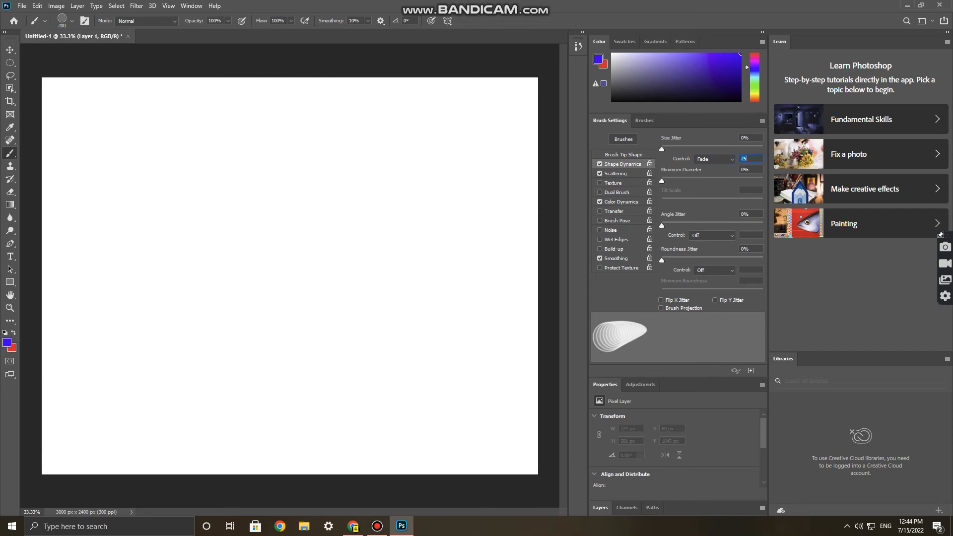
{"action": "left_click_drag", "start_coordinate": [61, 340], "coordinate": [75, 375]}
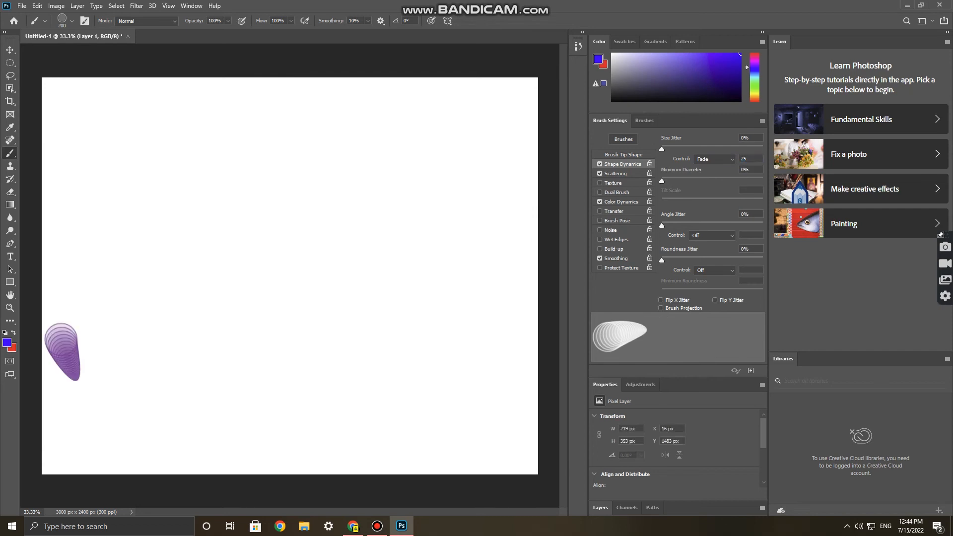
{"action": "left_click_drag", "start_coordinate": [71, 311], "coordinate": [113, 310]}
{"action": "left_click_drag", "start_coordinate": [105, 369], "coordinate": [118, 334]}
{"action": "left_click", "coordinate": [121, 389]}
{"action": "mouse_move", "coordinate": [120, 389]}
{"action": "left_mouse_down"}
{"action": "mouse_move", "coordinate": [159, 400]}
{"action": "mouse_move", "coordinate": [130, 438]}
{"action": "left_mouse_up"}
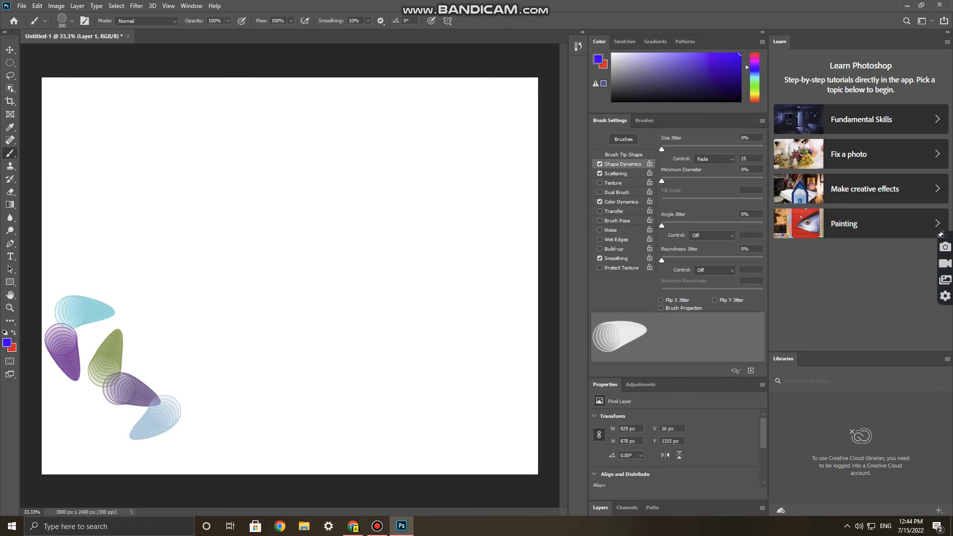
{"action": "left_click_drag", "start_coordinate": [80, 396], "coordinate": [102, 436]}
Build the letters R and U from short tapering strokes, continuing diagonally upward after the B.
{"action": "left_click_drag", "start_coordinate": [144, 271], "coordinate": [223, 400]}
{"action": "mouse_move", "coordinate": [149, 260]}
{"action": "left_mouse_down"}
{"action": "mouse_move", "coordinate": [199, 256]}
{"action": "mouse_move", "coordinate": [231, 297]}
{"action": "mouse_move", "coordinate": [219, 336]}
{"action": "mouse_move", "coordinate": [272, 354]}
{"action": "left_mouse_up"}
{"action": "left_click_drag", "start_coordinate": [241, 226], "coordinate": [315, 327]}
{"action": "left_click_drag", "start_coordinate": [303, 171], "coordinate": [325, 214]}
{"action": "mouse_move", "coordinate": [330, 204]}
{"action": "left_mouse_down"}
{"action": "mouse_move", "coordinate": [370, 286]}
{"action": "mouse_move", "coordinate": [354, 319]}
{"action": "left_mouse_up"}
Build the letters S and H from short tapering strokes toward the canvas's upper-right corner.
{"action": "mouse_move", "coordinate": [404, 100]}
{"action": "left_mouse_down"}
{"action": "mouse_move", "coordinate": [375, 122]}
{"action": "mouse_move", "coordinate": [366, 144]}
{"action": "left_mouse_up"}
{"action": "mouse_move", "coordinate": [367, 159]}
{"action": "left_mouse_down"}
{"action": "mouse_move", "coordinate": [392, 191]}
{"action": "mouse_move", "coordinate": [447, 166]}
{"action": "left_mouse_up"}
{"action": "mouse_move", "coordinate": [483, 187]}
{"action": "left_mouse_down"}
{"action": "mouse_move", "coordinate": [477, 233]}
{"action": "mouse_move", "coordinate": [435, 273]}
{"action": "left_mouse_up"}
{"action": "left_click_drag", "start_coordinate": [433, 88], "coordinate": [522, 184]}
{"action": "mouse_move", "coordinate": [489, 82]}
{"action": "left_mouse_down"}
{"action": "mouse_move", "coordinate": [522, 97]}
{"action": "mouse_move", "coordinate": [526, 124]}
{"action": "mouse_move", "coordinate": [502, 129]}
{"action": "left_mouse_up"}
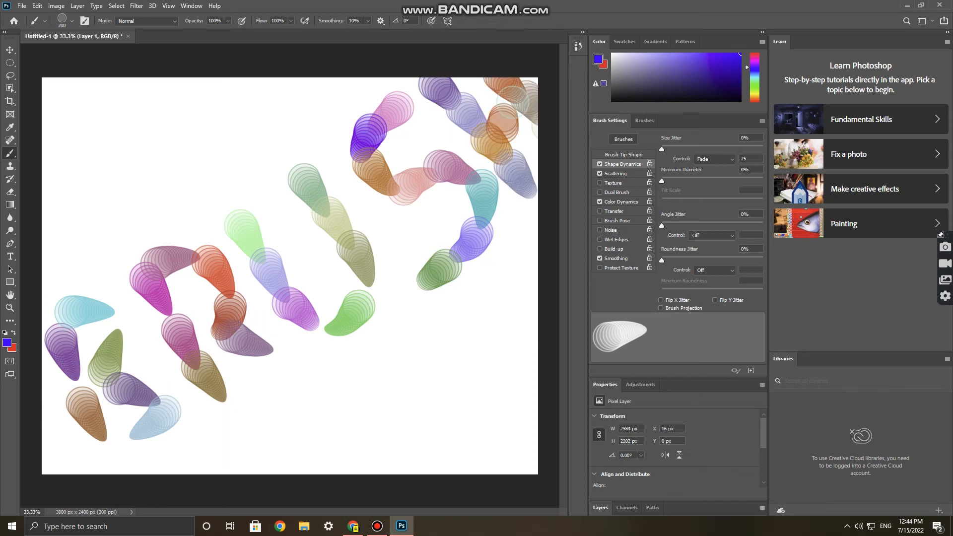
Undo all the strokes of the diagonal BRUSH lettering until the painting layer is empty, without removing the layer.
{"action": "key", "text": "ctrl+z"}
{"action": "key", "text": "ctrl+z"}
{"action": "key", "text": "ctrl+z"}
{"action": "key", "text": "ctrl+z"}
{"action": "key", "text": "ctrl+z"}
{"action": "key", "text": "ctrl+z"}
{"action": "key", "text": "ctrl+z"}
{"action": "key", "text": "ctrl+z"}
{"action": "key", "text": "ctrl+z"}
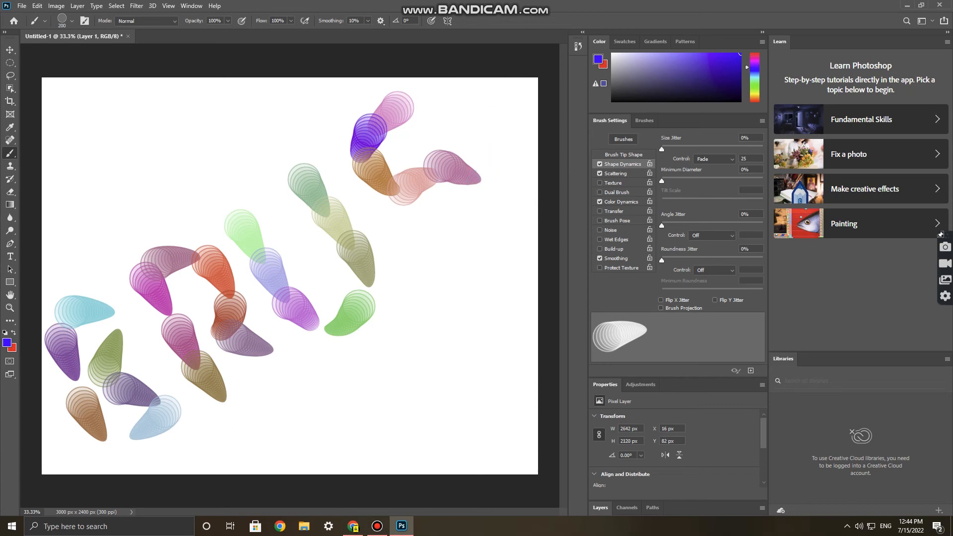
{"action": "key", "text": "ctrl+z"}
{"action": "key", "text": "ctrl+z"}
{"action": "key", "text": "ctrl+z"}
{"action": "key", "text": "ctrl+z"}
{"action": "key", "text": "ctrl+z"}
{"action": "key", "text": "ctrl+z"}
{"action": "key", "text": "ctrl+z"}
{"action": "key", "text": "ctrl+z"}
{"action": "key", "text": "ctrl+z"}
{"action": "key", "text": "ctrl+z"}
{"action": "key", "text": "ctrl+z"}
{"action": "key", "text": "ctrl+z"}
{"action": "key", "text": "ctrl+z"}
{"action": "key", "text": "ctrl+z"}
{"action": "key", "text": "ctrl+z"}
{"action": "key", "text": "ctrl+z"}
{"action": "key", "text": "ctrl+z"}
{"action": "key", "text": "ctrl+z"}
{"action": "key", "text": "ctrl+z"}
{"action": "key", "text": "ctrl+z"}
{"action": "key", "text": "ctrl+z"}
{"action": "key", "text": "ctrl+z"}
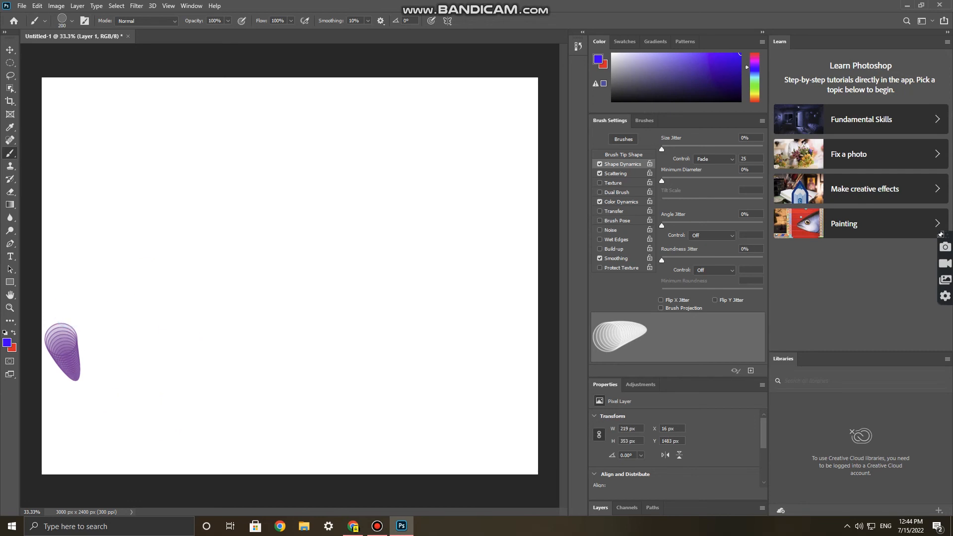
{"action": "key", "text": "ctrl+z"}
{"action": "key", "text": "ctrl+z"}
{"action": "key", "text": "ctrl+z"}
{"action": "key", "text": "v"}
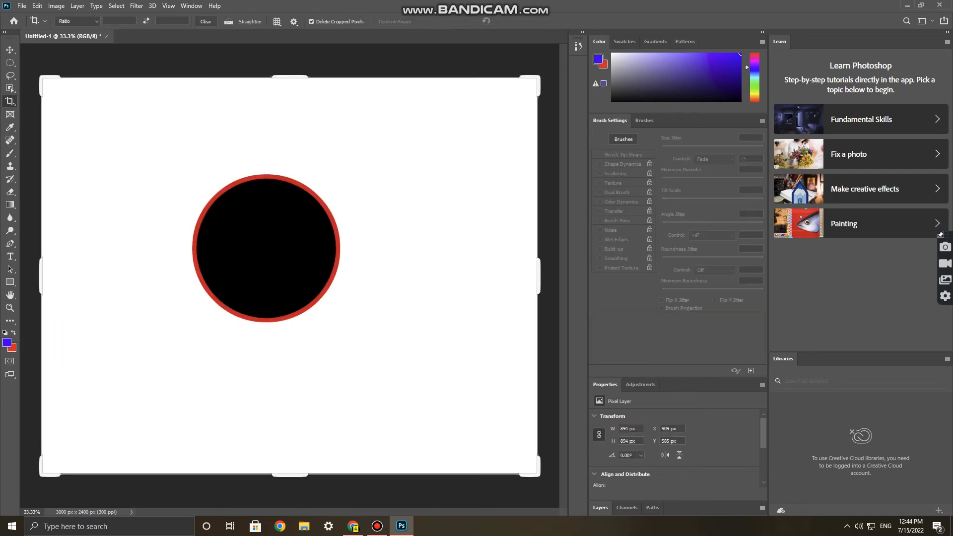
{"action": "key", "text": "ctrl+z"}
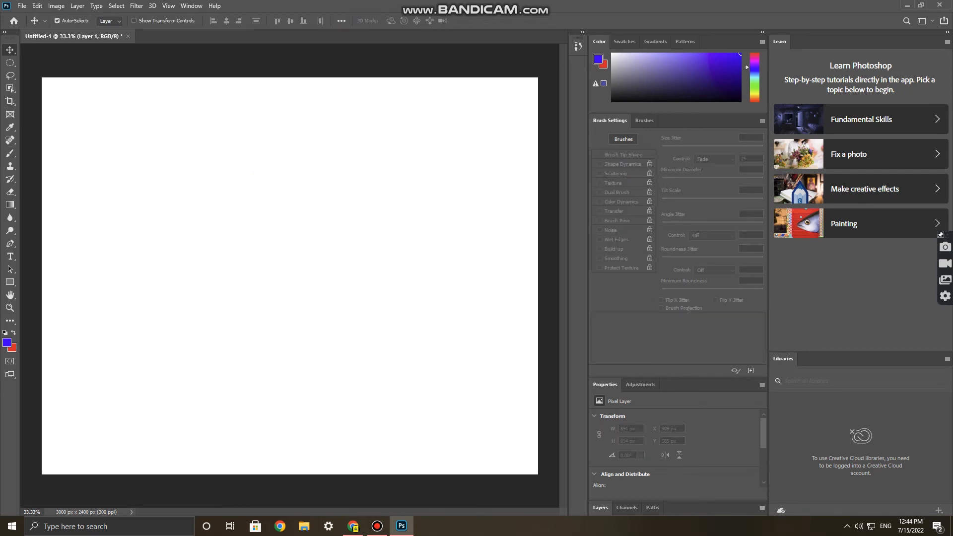
With a 125 px brush, paint a six-petal flower in the canvas's upper-left corner and two petals of a second flower beside it.
{"action": "key", "text": "b"}
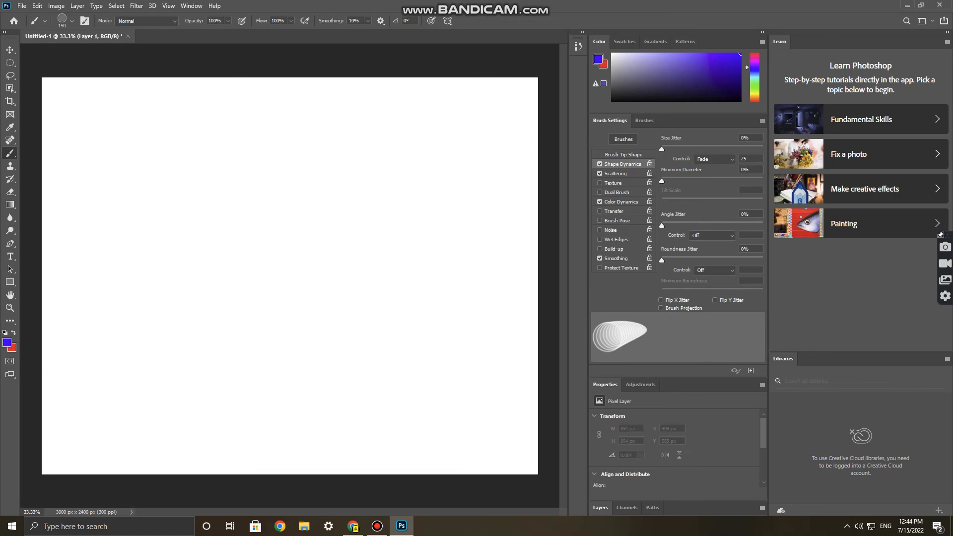
{"action": "left_click_drag", "start_coordinate": [74, 131], "coordinate": [99, 130]}
{"action": "left_click_drag", "start_coordinate": [94, 168], "coordinate": [102, 147]}
{"action": "mouse_move", "coordinate": [98, 98]}
{"action": "left_mouse_down"}
{"action": "mouse_move", "coordinate": [114, 121]}
{"action": "mouse_move", "coordinate": [141, 98]}
{"action": "mouse_move", "coordinate": [130, 119]}
{"action": "mouse_move", "coordinate": [137, 127]}
{"action": "left_mouse_up"}
{"action": "left_click_drag", "start_coordinate": [152, 162], "coordinate": [129, 148]}
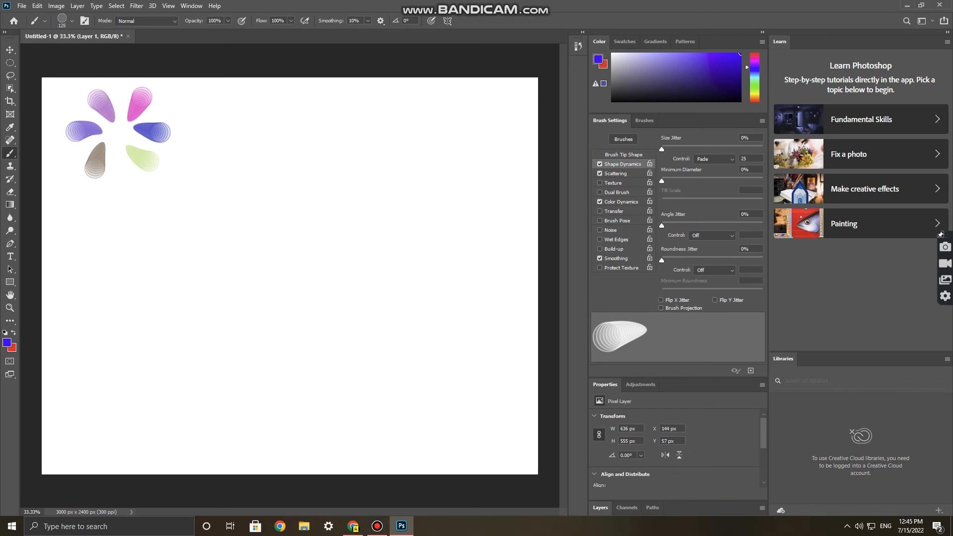
{"action": "left_click_drag", "start_coordinate": [200, 106], "coordinate": [227, 113]}
{"action": "left_click_drag", "start_coordinate": [195, 145], "coordinate": [215, 129]}
{"action": "left_click", "coordinate": [378, 527]}
{"action": "left_click", "coordinate": [758, 140]}
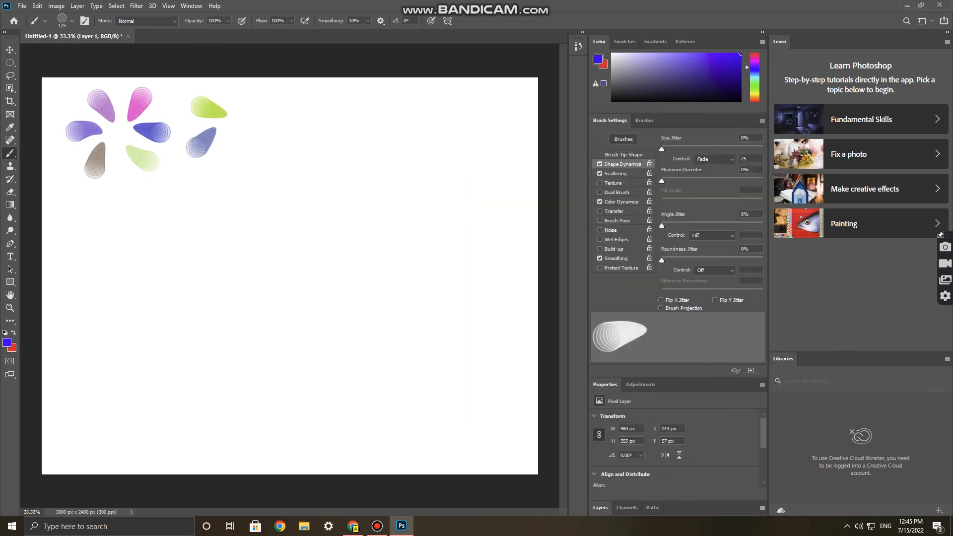
{"action": "left_click", "coordinate": [378, 527]}
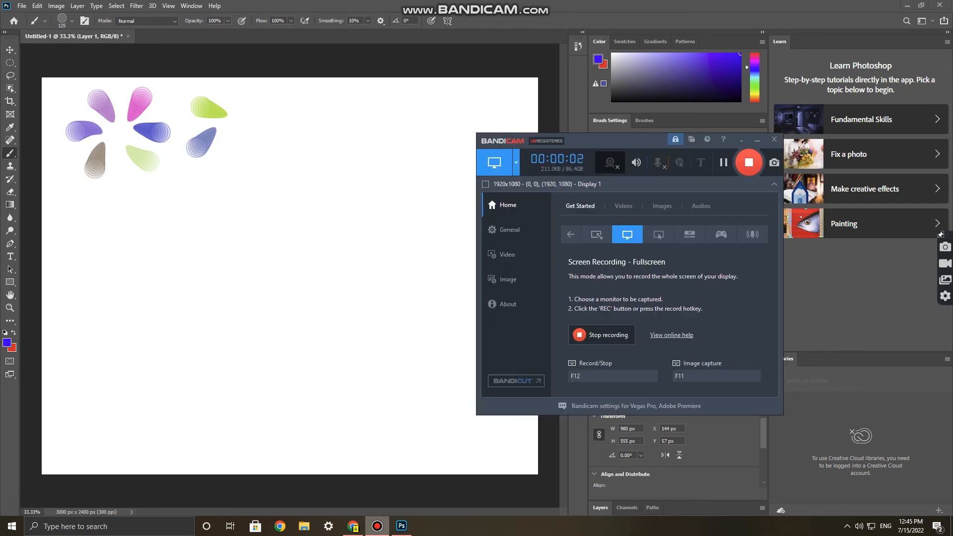
{"action": "left_click", "coordinate": [758, 140]}
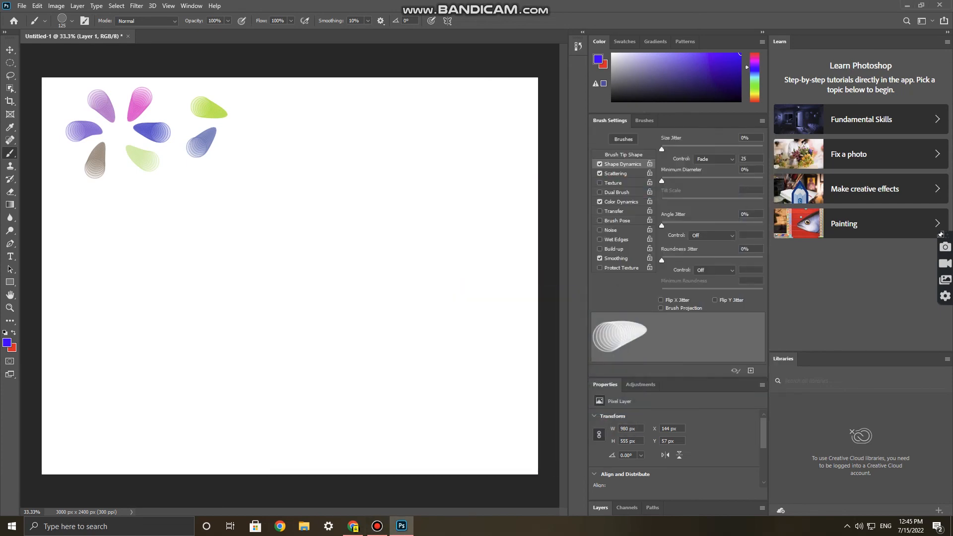
Complete the second flower of the top row with six more petals around its centre.
{"action": "left_click_drag", "start_coordinate": [214, 162], "coordinate": [222, 138]}
{"action": "mouse_move", "coordinate": [232, 88]}
{"action": "left_mouse_down"}
{"action": "mouse_move", "coordinate": [231, 116]}
{"action": "mouse_move", "coordinate": [260, 92]}
{"action": "mouse_move", "coordinate": [253, 119]}
{"action": "left_mouse_up"}
{"action": "mouse_move", "coordinate": [280, 126]}
{"action": "left_mouse_down"}
{"action": "mouse_move", "coordinate": [253, 130]}
{"action": "mouse_move", "coordinate": [252, 148]}
{"action": "mouse_move", "coordinate": [237, 151]}
{"action": "left_mouse_up"}
Paint a third flower of six tapering petals in the top row, right of the second one.
{"action": "left_click_drag", "start_coordinate": [320, 94], "coordinate": [344, 107]}
{"action": "left_click_drag", "start_coordinate": [329, 140], "coordinate": [338, 113]}
{"action": "left_click", "coordinate": [362, 144]}
{"action": "left_click_drag", "start_coordinate": [362, 144], "coordinate": [356, 120]}
{"action": "left_click_drag", "start_coordinate": [348, 82], "coordinate": [361, 106]}
{"action": "left_click_drag", "start_coordinate": [396, 85], "coordinate": [380, 119]}
Change the foreground colour to yellow-green and paint a flower of tapering petals in the canvas's upper-right corner.
{"action": "left_click", "coordinate": [7, 342]}
{"action": "left_click_drag", "start_coordinate": [482, 194], "coordinate": [482, 215]}
{"action": "mouse_move", "coordinate": [426, 149]}
{"action": "left_mouse_down"}
{"action": "mouse_move", "coordinate": [471, 120]}
{"action": "mouse_move", "coordinate": [439, 102]}
{"action": "mouse_move", "coordinate": [457, 136]}
{"action": "left_mouse_up"}
{"action": "left_click", "coordinate": [571, 115]}
{"action": "left_click_drag", "start_coordinate": [495, 82], "coordinate": [495, 110]}
{"action": "left_click_drag", "start_coordinate": [516, 127], "coordinate": [492, 129]}
{"action": "mouse_move", "coordinate": [514, 148]}
{"action": "left_mouse_down"}
{"action": "mouse_move", "coordinate": [481, 160]}
{"action": "mouse_move", "coordinate": [472, 132]}
{"action": "left_mouse_up"}
{"action": "left_click_drag", "start_coordinate": [460, 84], "coordinate": [478, 109]}
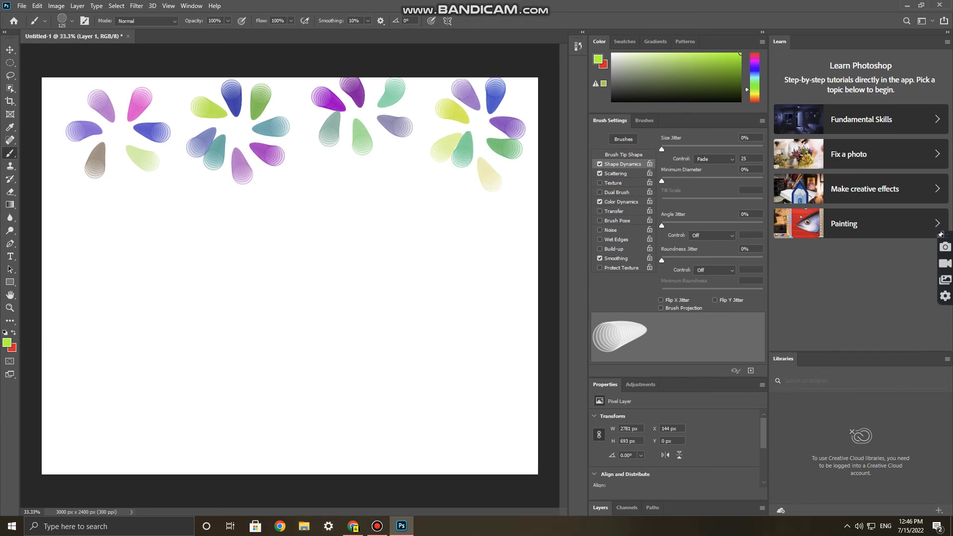
Set the foreground colour to ff00c0 and paint a six-petal flower below the upper-right one.
{"action": "left_click", "coordinate": [7, 343]}
{"action": "type", "text": "ff00c0"}
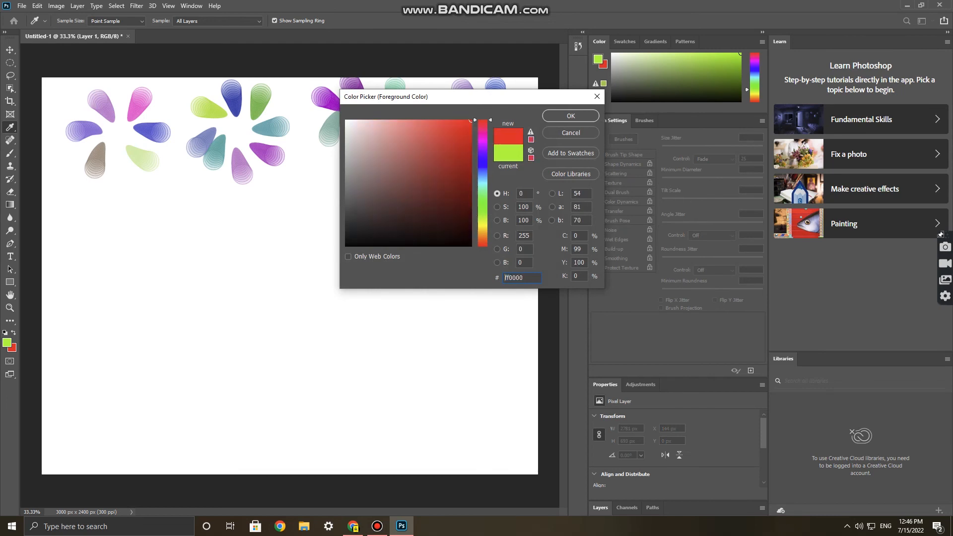
{"action": "key", "text": "Return"}
{"action": "mouse_move", "coordinate": [426, 204]}
{"action": "left_mouse_down"}
{"action": "mouse_move", "coordinate": [445, 215]}
{"action": "mouse_move", "coordinate": [428, 241]}
{"action": "mouse_move", "coordinate": [446, 229]}
{"action": "left_mouse_up"}
{"action": "left_click_drag", "start_coordinate": [455, 187], "coordinate": [464, 244]}
{"action": "left_click_drag", "start_coordinate": [451, 281], "coordinate": [450, 252]}
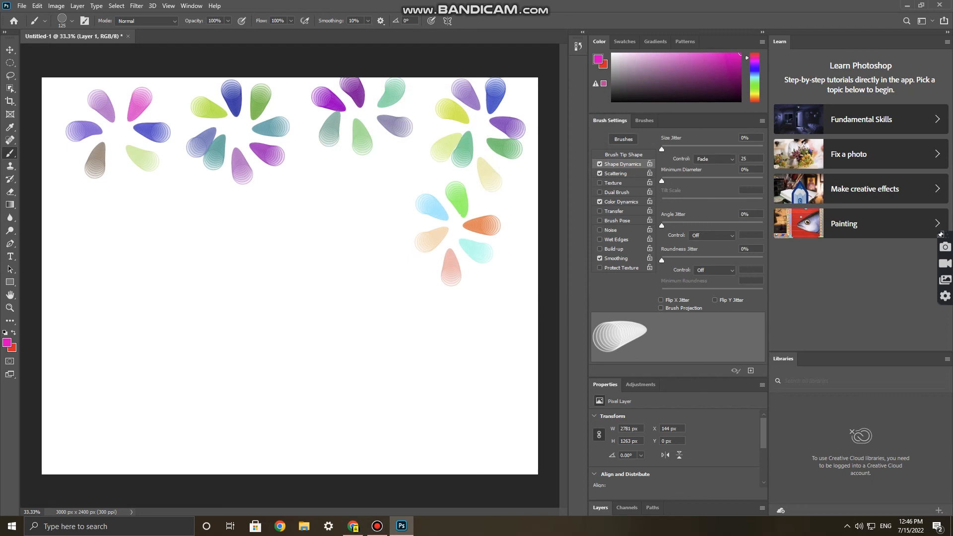
Paint another six-petal flower in the middle row, directly left of the flower just painted.
{"action": "mouse_move", "coordinate": [359, 208]}
{"action": "left_mouse_down"}
{"action": "mouse_move", "coordinate": [378, 225]}
{"action": "mouse_move", "coordinate": [349, 248]}
{"action": "mouse_move", "coordinate": [374, 239]}
{"action": "left_mouse_up"}
{"action": "mouse_move", "coordinate": [371, 280]}
{"action": "left_mouse_down"}
{"action": "mouse_move", "coordinate": [382, 256]}
{"action": "mouse_move", "coordinate": [401, 278]}
{"action": "mouse_move", "coordinate": [398, 255]}
{"action": "left_mouse_up"}
{"action": "left_click_drag", "start_coordinate": [402, 199], "coordinate": [395, 245]}
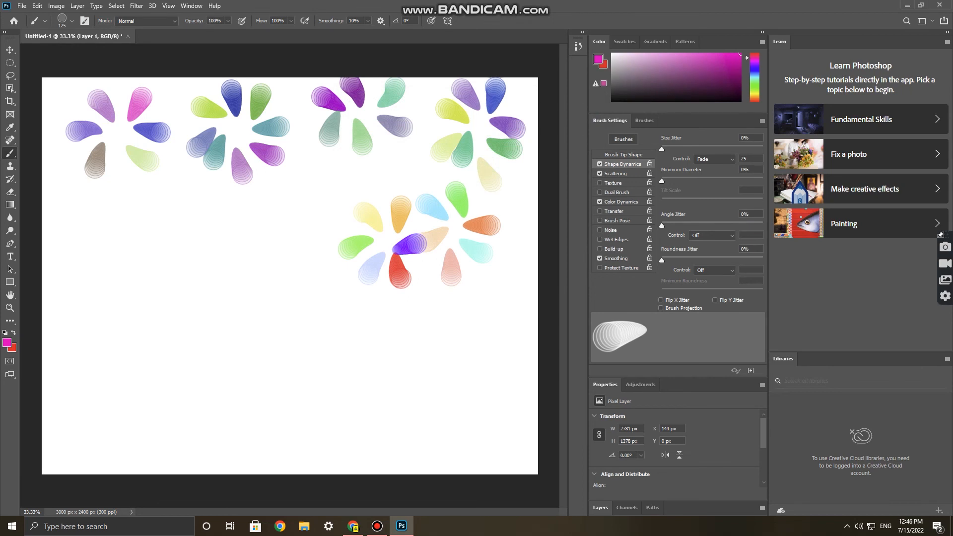
Paint a large petal ring left of centre in the middle row, changing the foreground colour to 000000 after its first two petals.
{"action": "mouse_move", "coordinate": [214, 227]}
{"action": "left_mouse_down"}
{"action": "mouse_move", "coordinate": [236, 240]}
{"action": "mouse_move", "coordinate": [246, 210]}
{"action": "mouse_move", "coordinate": [252, 235]}
{"action": "left_mouse_up"}
{"action": "left_click", "coordinate": [7, 343]}
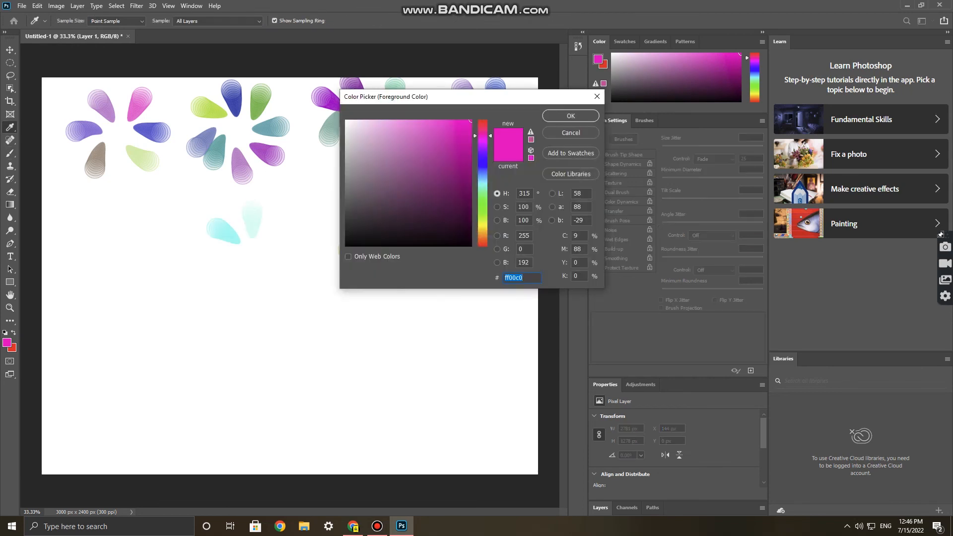
{"action": "type", "text": "009cff"}
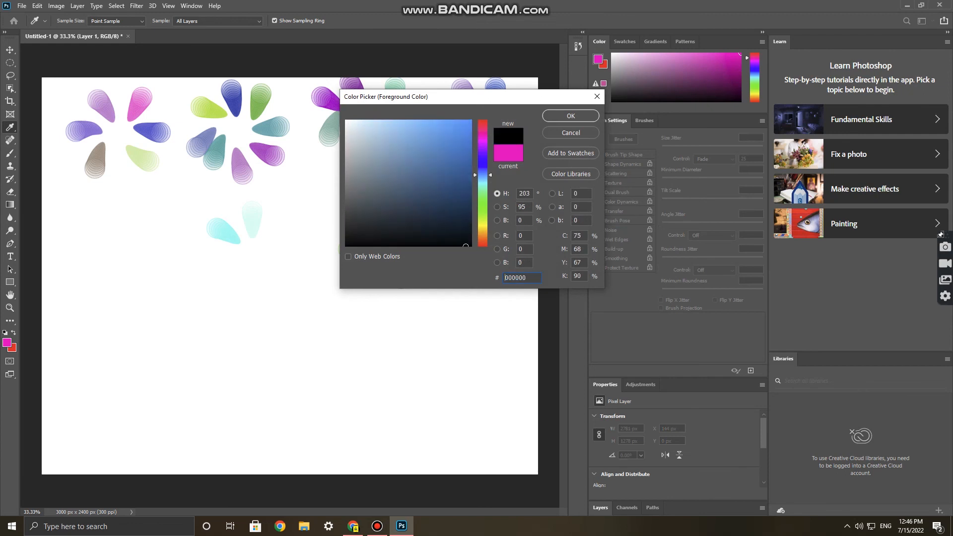
{"action": "left_click", "coordinate": [571, 115]}
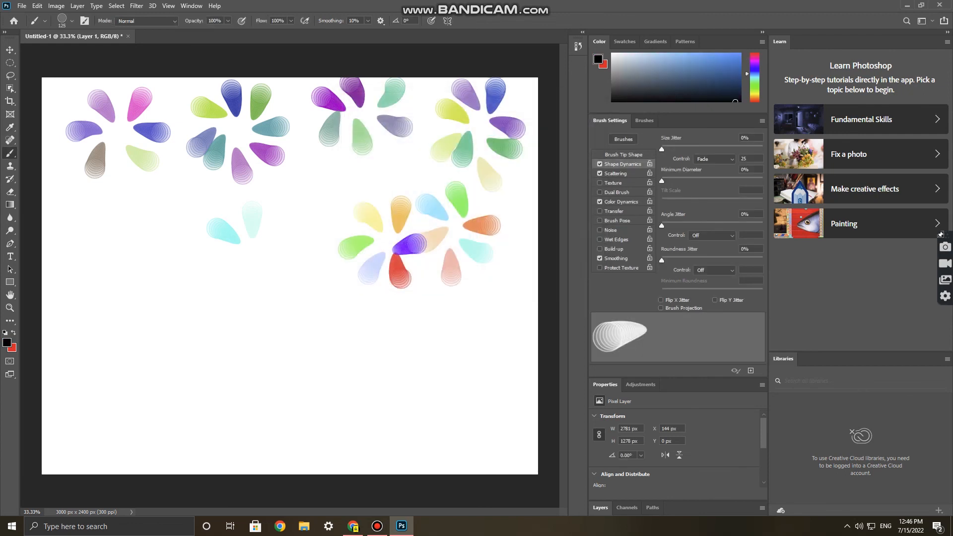
{"action": "mouse_move", "coordinate": [298, 215]}
{"action": "left_mouse_down"}
{"action": "mouse_move", "coordinate": [284, 237]}
{"action": "mouse_move", "coordinate": [317, 251]}
{"action": "mouse_move", "coordinate": [294, 252]}
{"action": "left_mouse_up"}
{"action": "mouse_move", "coordinate": [311, 288]}
{"action": "left_mouse_down"}
{"action": "mouse_move", "coordinate": [287, 274]}
{"action": "mouse_move", "coordinate": [199, 273]}
{"action": "mouse_move", "coordinate": [225, 272]}
{"action": "mouse_move", "coordinate": [234, 259]}
{"action": "left_mouse_up"}
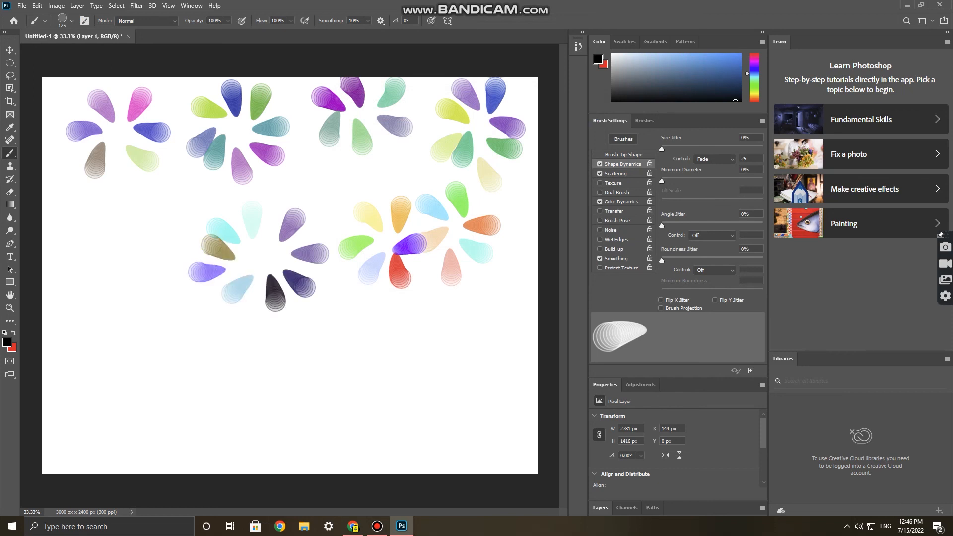
{"action": "left_click_drag", "start_coordinate": [228, 214], "coordinate": [248, 238]}
{"action": "left_click_drag", "start_coordinate": [271, 205], "coordinate": [272, 234]}
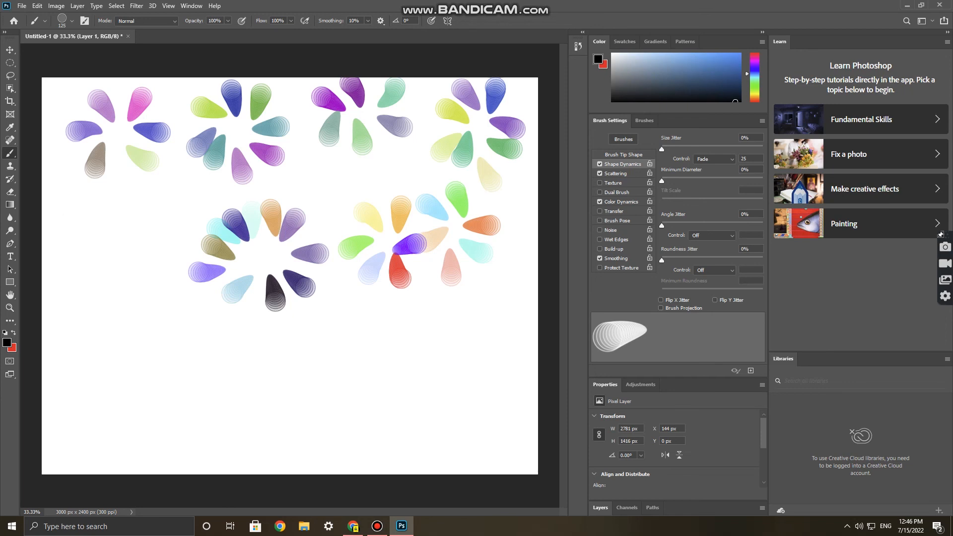
Paint a flower of eight petals at the left end of the middle row.
{"action": "left_click_drag", "start_coordinate": [69, 222], "coordinate": [94, 230]}
{"action": "mouse_move", "coordinate": [106, 189]}
{"action": "left_mouse_down"}
{"action": "mouse_move", "coordinate": [107, 226]}
{"action": "mouse_move", "coordinate": [130, 229]}
{"action": "mouse_move", "coordinate": [140, 242]}
{"action": "mouse_move", "coordinate": [137, 266]}
{"action": "mouse_move", "coordinate": [105, 267]}
{"action": "mouse_move", "coordinate": [120, 264]}
{"action": "left_mouse_up"}
{"action": "left_click_drag", "start_coordinate": [70, 248], "coordinate": [97, 245]}
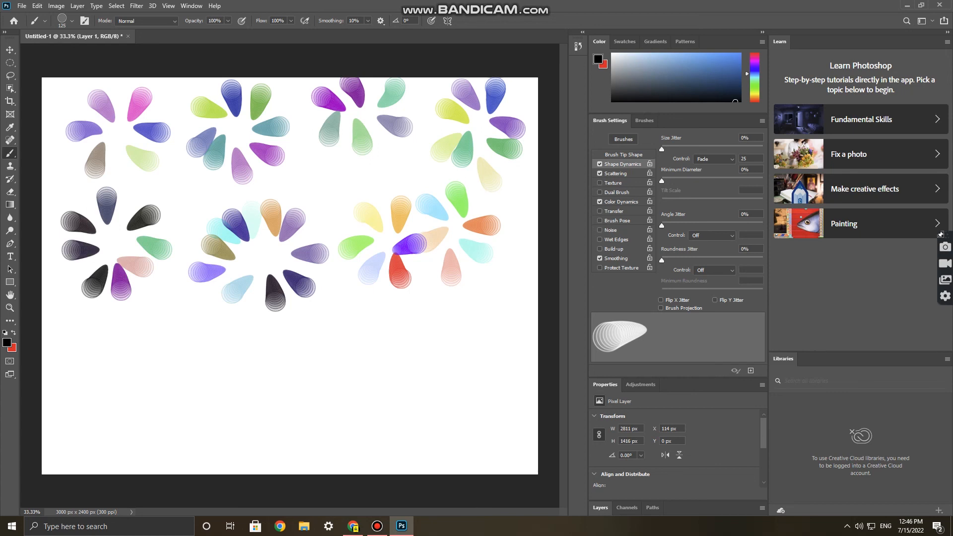
Paint a flower of seven petals in the canvas's lower-left area, beneath the middle row.
{"action": "left_click_drag", "start_coordinate": [81, 341], "coordinate": [104, 339]}
{"action": "left_click_drag", "start_coordinate": [87, 375], "coordinate": [108, 362]}
{"action": "left_click", "coordinate": [106, 401]}
{"action": "left_click_drag", "start_coordinate": [106, 400], "coordinate": [118, 383]}
{"action": "mouse_move", "coordinate": [118, 319]}
{"action": "left_mouse_down"}
{"action": "mouse_move", "coordinate": [155, 347]}
{"action": "mouse_move", "coordinate": [151, 368]}
{"action": "mouse_move", "coordinate": [131, 366]}
{"action": "left_mouse_up"}
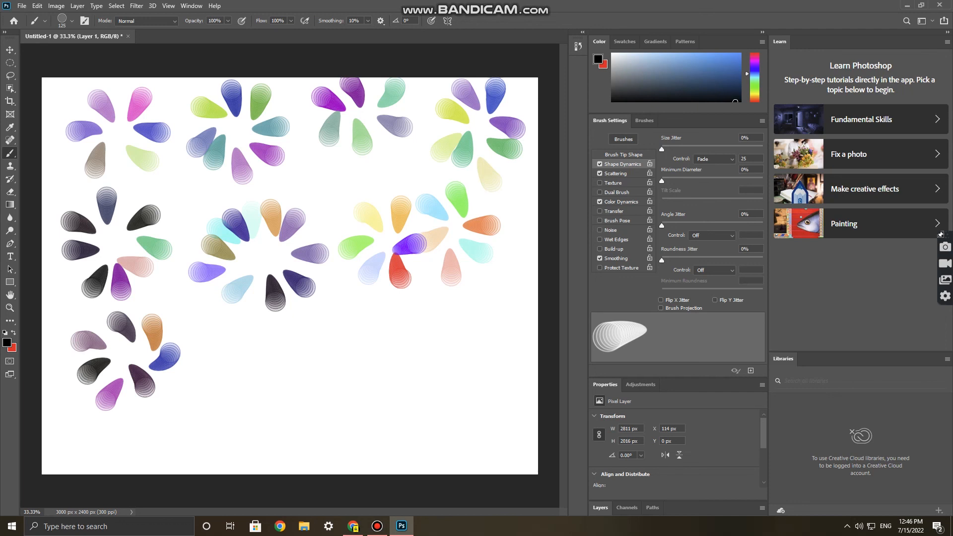
Build a letter B from short tapering strokes to the right of the lower-left flower.
{"action": "left_click_drag", "start_coordinate": [209, 343], "coordinate": [215, 431]}
{"action": "left_click_drag", "start_coordinate": [215, 437], "coordinate": [216, 452]}
{"action": "mouse_move", "coordinate": [221, 332]}
{"action": "left_mouse_down"}
{"action": "mouse_move", "coordinate": [253, 337]}
{"action": "mouse_move", "coordinate": [266, 357]}
{"action": "mouse_move", "coordinate": [260, 381]}
{"action": "mouse_move", "coordinate": [242, 391]}
{"action": "mouse_move", "coordinate": [266, 408]}
{"action": "mouse_move", "coordinate": [274, 437]}
{"action": "mouse_move", "coordinate": [218, 462]}
{"action": "left_mouse_up"}
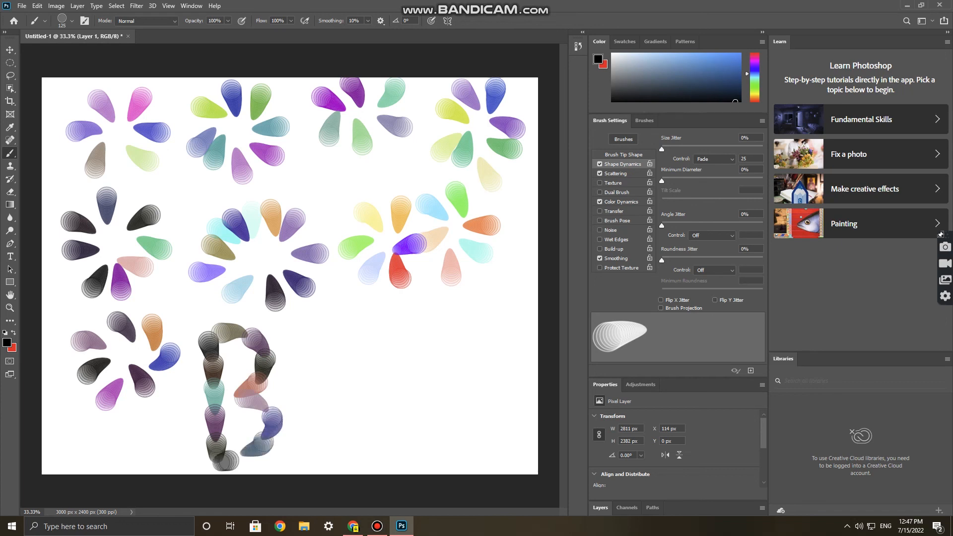
Build the letters R and U from short tapering strokes to the right of the B.
{"action": "left_click_drag", "start_coordinate": [294, 319], "coordinate": [296, 383]}
{"action": "left_click_drag", "start_coordinate": [296, 385], "coordinate": [303, 460]}
{"action": "mouse_move", "coordinate": [298, 315]}
{"action": "left_mouse_down"}
{"action": "mouse_move", "coordinate": [328, 330]}
{"action": "mouse_move", "coordinate": [338, 356]}
{"action": "mouse_move", "coordinate": [313, 403]}
{"action": "mouse_move", "coordinate": [345, 412]}
{"action": "mouse_move", "coordinate": [372, 436]}
{"action": "left_mouse_up"}
{"action": "left_click_drag", "start_coordinate": [370, 311], "coordinate": [398, 441]}
{"action": "mouse_move", "coordinate": [419, 302]}
{"action": "left_mouse_down"}
{"action": "mouse_move", "coordinate": [456, 432]}
{"action": "mouse_move", "coordinate": [419, 451]}
{"action": "left_mouse_up"}
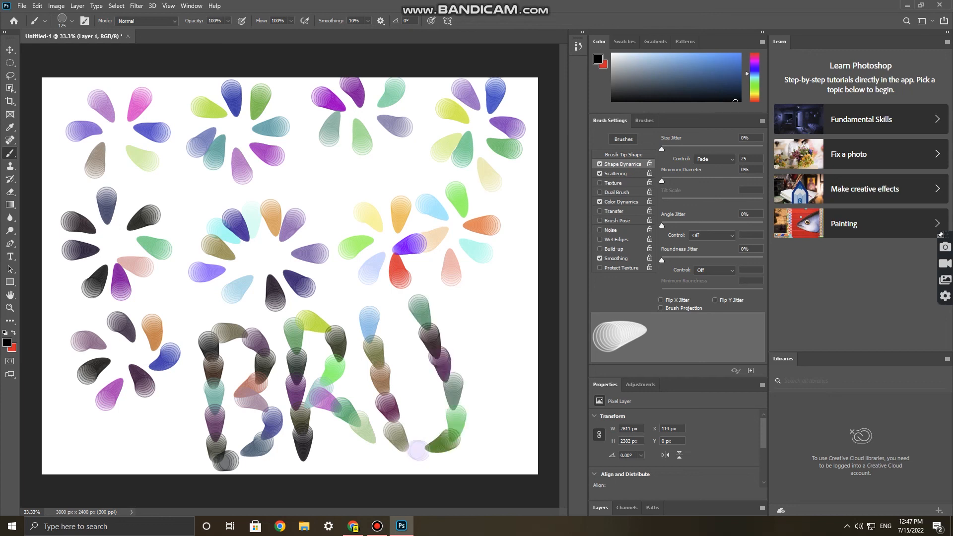
Add the letters S and H in short tapering strokes up to the canvas's right edge.
{"action": "mouse_move", "coordinate": [457, 294]}
{"action": "left_mouse_down"}
{"action": "mouse_move", "coordinate": [468, 348]}
{"action": "mouse_move", "coordinate": [489, 358]}
{"action": "mouse_move", "coordinate": [498, 391]}
{"action": "mouse_move", "coordinate": [475, 439]}
{"action": "left_mouse_up"}
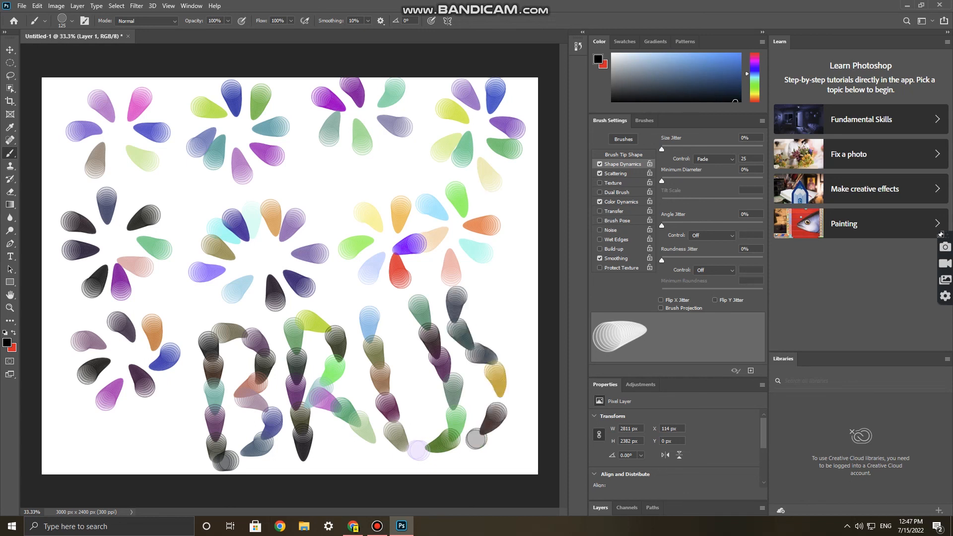
{"action": "mouse_move", "coordinate": [459, 303]}
{"action": "left_mouse_down"}
{"action": "mouse_move", "coordinate": [484, 287]}
{"action": "mouse_move", "coordinate": [502, 301]}
{"action": "mouse_move", "coordinate": [527, 404]}
{"action": "left_mouse_up"}
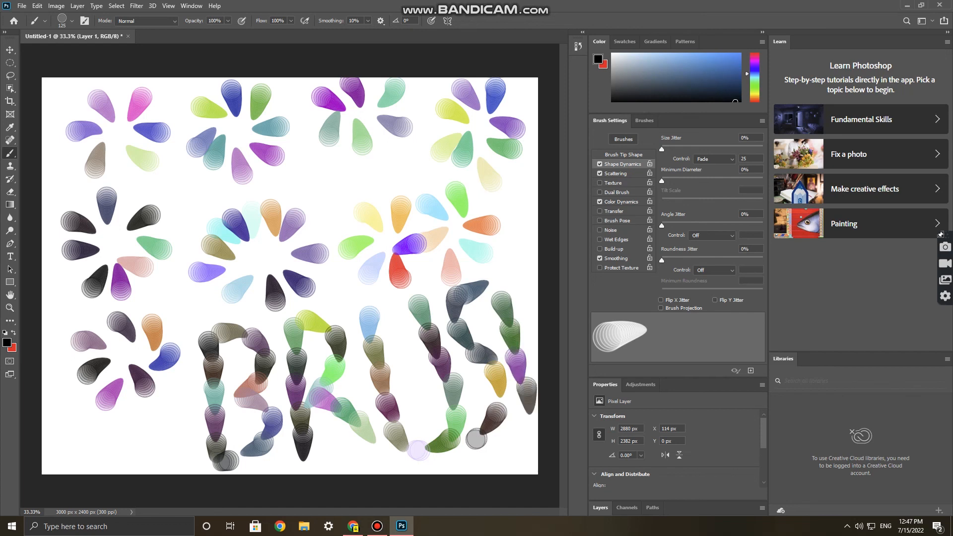
{"action": "mouse_move", "coordinate": [528, 274]}
{"action": "left_mouse_down"}
{"action": "mouse_move", "coordinate": [533, 323]}
{"action": "mouse_move", "coordinate": [523, 350]}
{"action": "mouse_move", "coordinate": [527, 297]}
{"action": "left_mouse_up"}
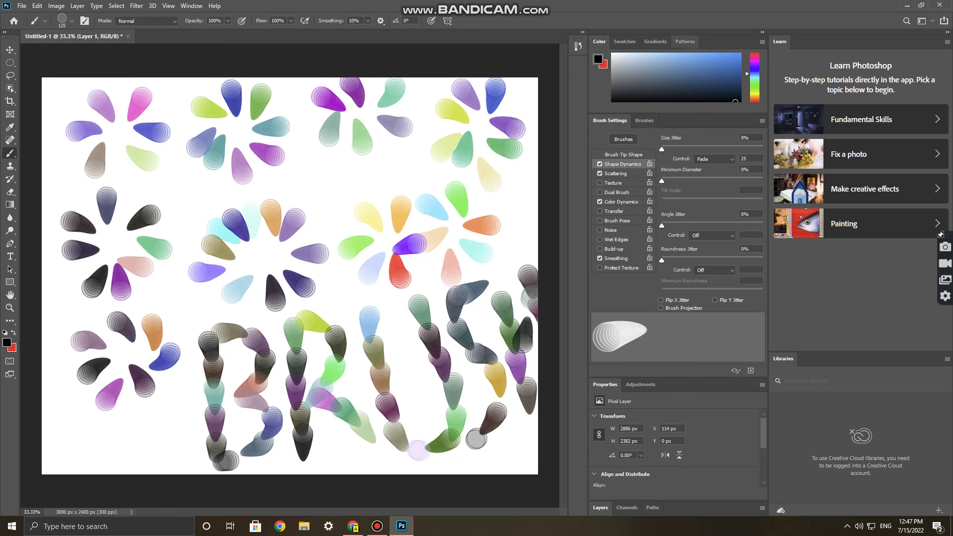
Fill the Background layer with black and move the Layer 1 artwork slightly up and to the left.
{"action": "key", "text": "F7"}
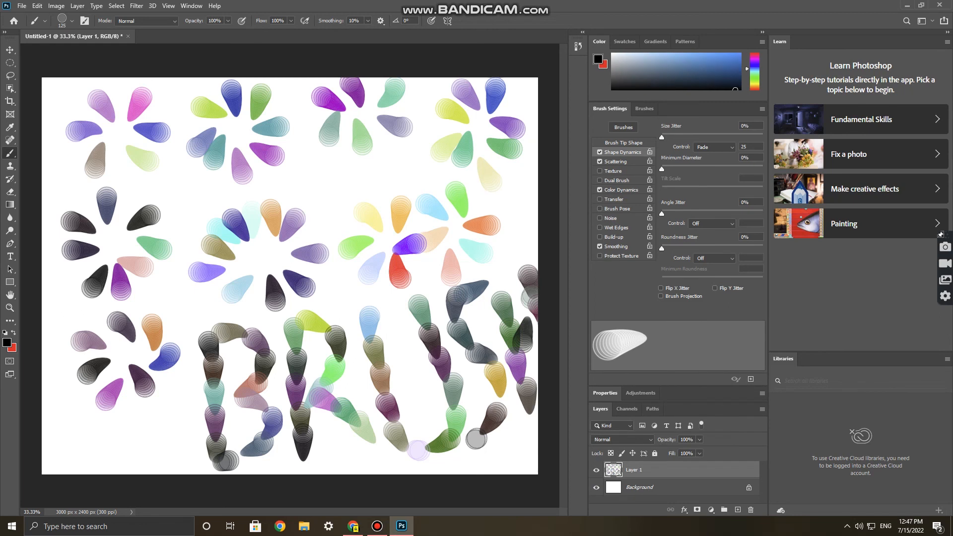
{"action": "left_click", "coordinate": [596, 470]}
{"action": "left_click", "coordinate": [597, 471]}
{"action": "left_click", "coordinate": [661, 488]}
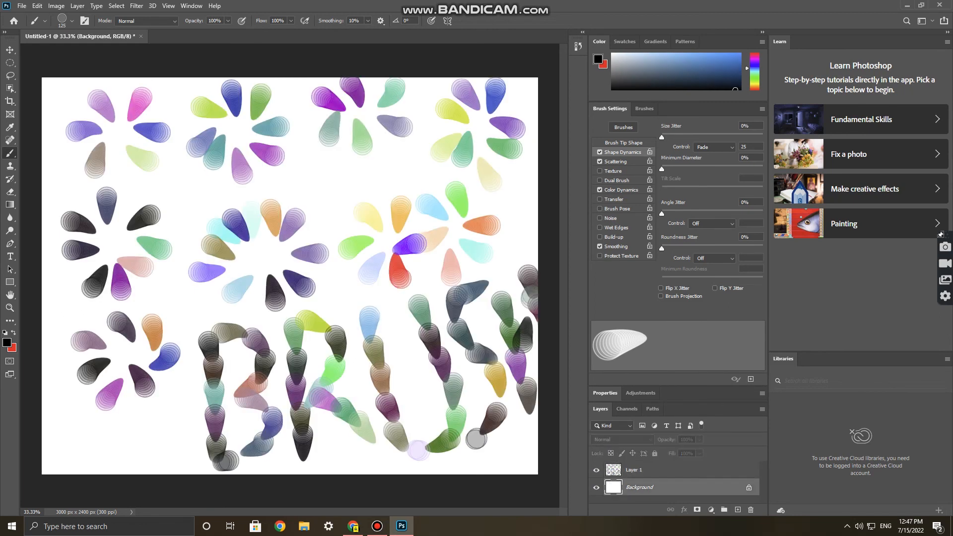
{"action": "key", "text": "alt+BackSpace"}
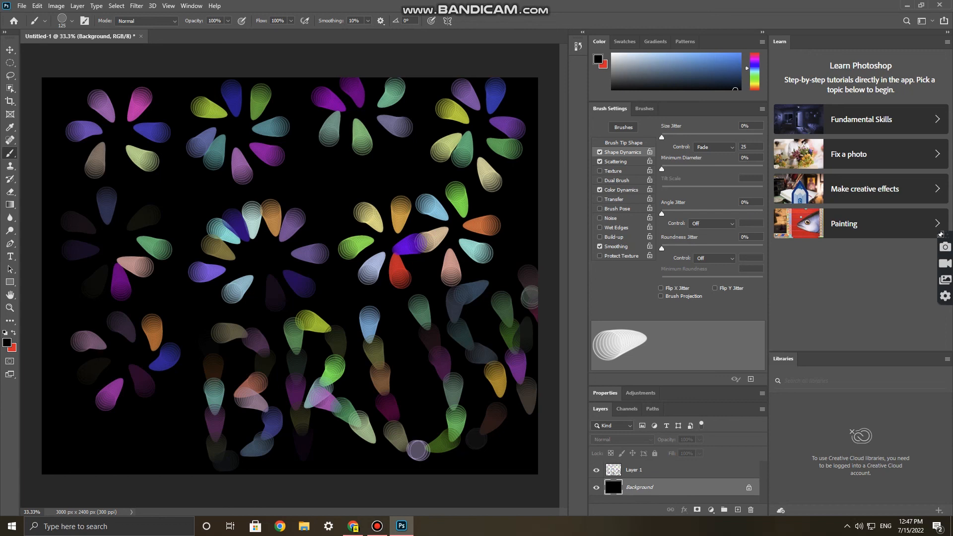
{"action": "key", "text": "v"}
{"action": "mouse_move", "coordinate": [398, 377]}
{"action": "left_mouse_down"}
{"action": "mouse_move", "coordinate": [394, 387]}
{"action": "mouse_move", "coordinate": [396, 362]}
{"action": "mouse_move", "coordinate": [379, 358]}
{"action": "left_mouse_up"}
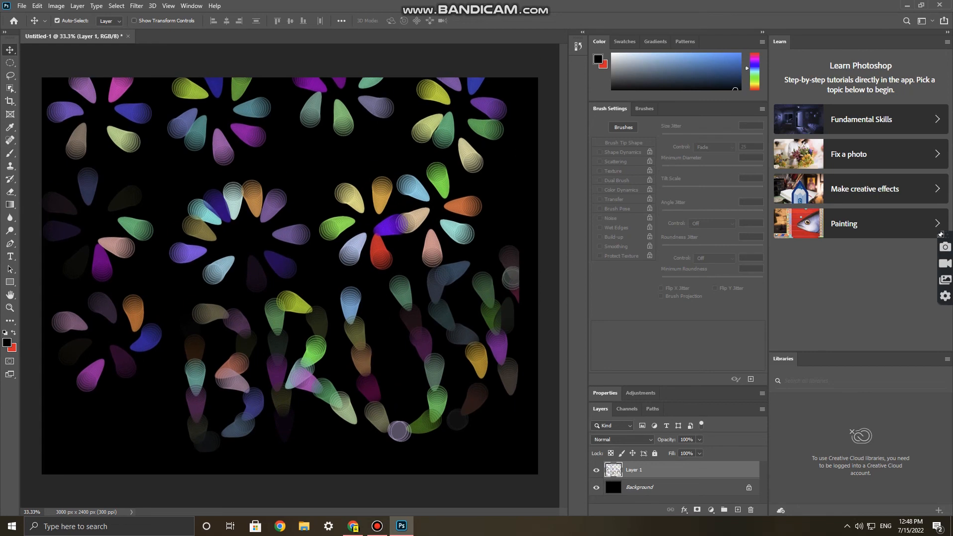
Trace a closed Pen path around the BRUSH lettering and convert it into a selection.
{"action": "key", "text": "p"}
{"action": "left_click", "coordinate": [184, 304]}
{"action": "left_click_drag", "start_coordinate": [217, 298], "coordinate": [252, 306]}
{"action": "left_click_drag", "start_coordinate": [290, 280], "coordinate": [308, 281]}
{"action": "left_click", "coordinate": [330, 274]}
{"action": "left_click", "coordinate": [386, 276]}
{"action": "left_click", "coordinate": [420, 265]}
{"action": "left_click", "coordinate": [463, 256]}
{"action": "left_click", "coordinate": [521, 227]}
{"action": "left_click_drag", "start_coordinate": [541, 261], "coordinate": [543, 268]}
{"action": "left_click", "coordinate": [543, 355]}
{"action": "left_click", "coordinate": [537, 445]}
{"action": "left_click", "coordinate": [492, 476]}
{"action": "left_click", "coordinate": [350, 471]}
{"action": "left_click", "coordinate": [222, 483]}
{"action": "left_click", "coordinate": [167, 472]}
{"action": "left_click", "coordinate": [159, 411]}
{"action": "left_click_drag", "start_coordinate": [166, 352], "coordinate": [174, 329]}
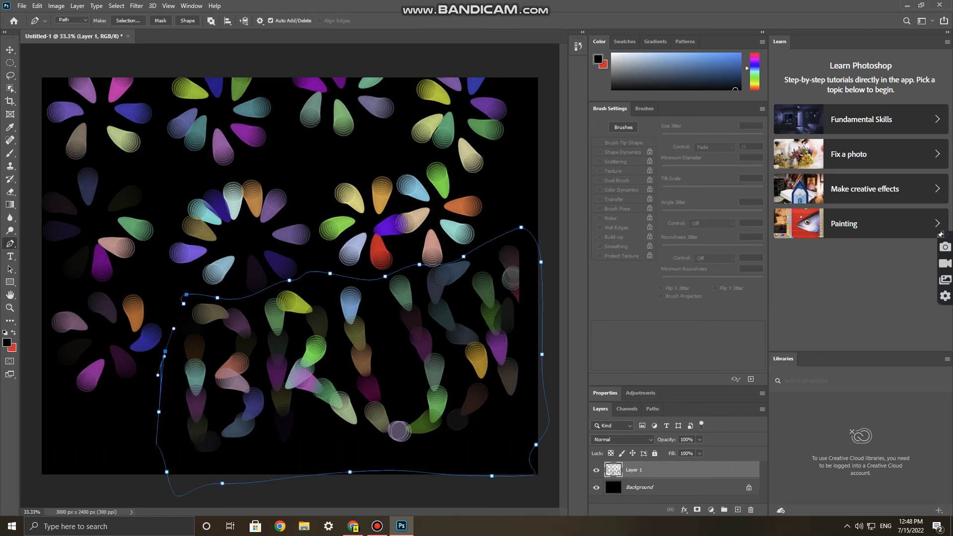
{"action": "left_click", "coordinate": [184, 303]}
{"action": "key", "text": "ctrl+Return"}
Delete the selected lettering from Layer 1 after undoing a background-colour fill, and remove the selection.
{"action": "key", "text": "ctrl+Delete"}
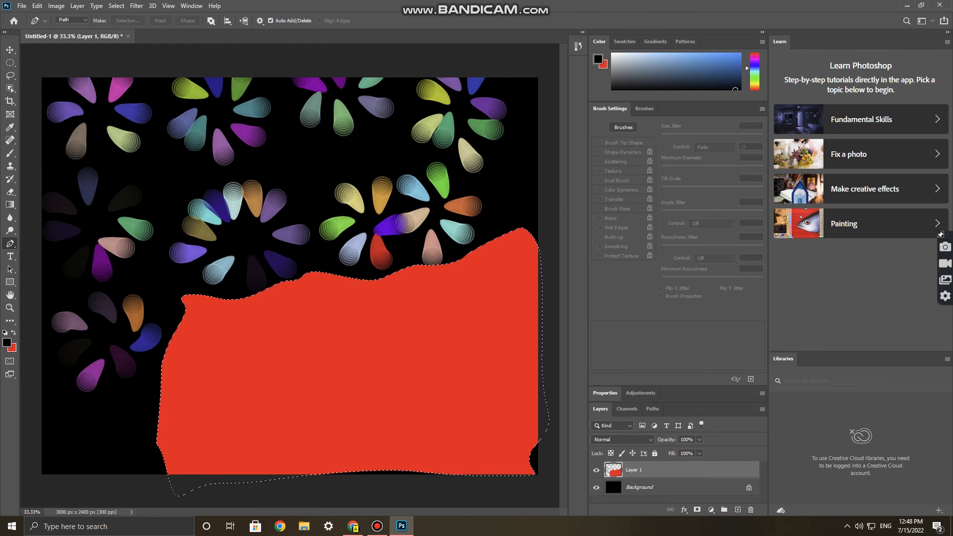
{"action": "key", "text": "ctrl+z"}
{"action": "key", "text": "Delete"}
{"action": "key", "text": "ctrl+d"}
Add the text "Photoshop Brush Creation" in 12 pt Arial Bold in the empty area right of the lower-left flower.
{"action": "key", "text": "v"}
{"action": "key", "text": "b"}
{"action": "key", "text": "t"}
{"action": "left_click", "coordinate": [195, 356]}
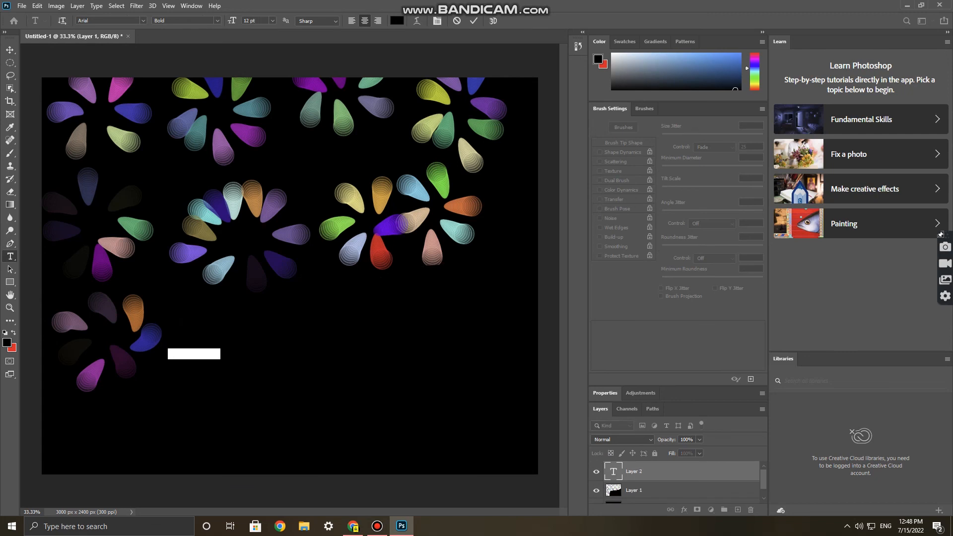
{"action": "key", "text": "BackSpace"}
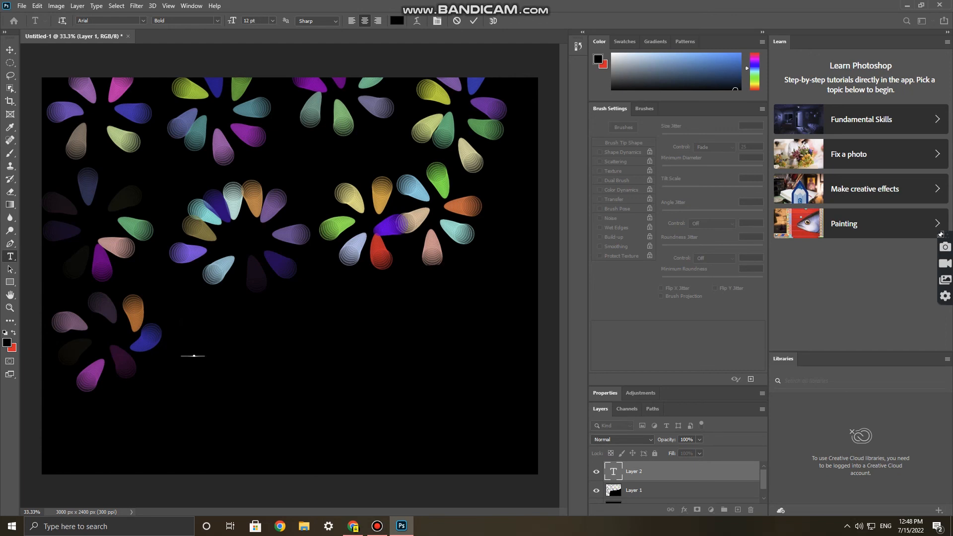
{"action": "key", "text": "ctrl+a"}
{"action": "key", "text": "ctrl+Return"}
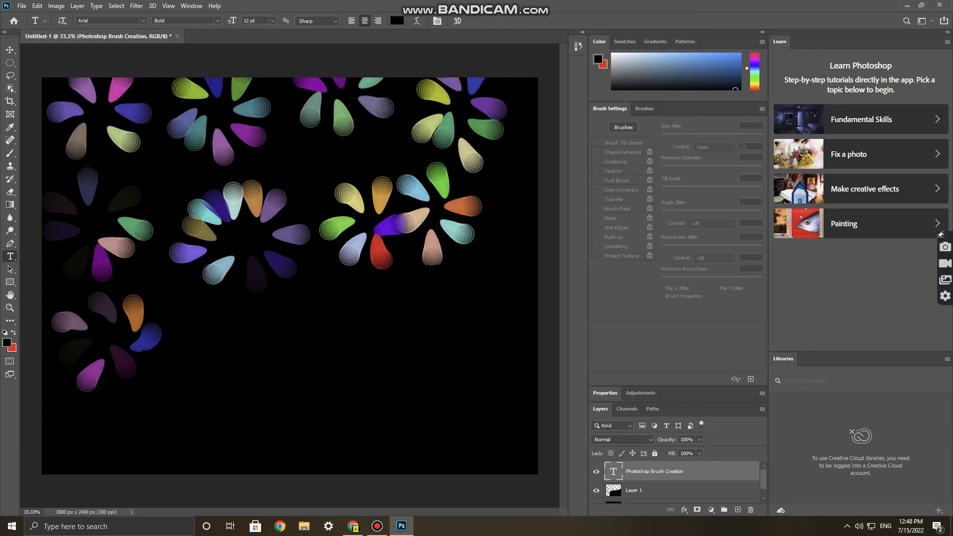
Pick a light blue foreground colour while the text layer is selected.
{"action": "key", "text": "ctrl+d"}
{"action": "left_click", "coordinate": [681, 53]}
{"action": "key", "text": "v"}
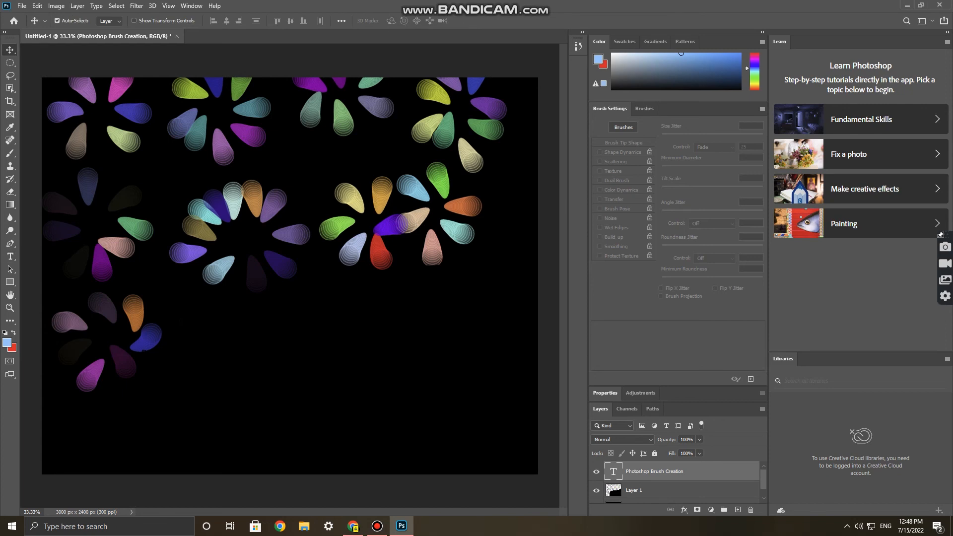
Move the "Photoshop Brush Creation" text layer toward the middle of the empty black area below the flowers.
{"action": "left_click", "coordinate": [614, 472], "text": "ctrl"}
{"action": "key", "text": "ctrl+d"}
{"action": "left_click_drag", "start_coordinate": [221, 355], "coordinate": [370, 339]}
Change the colour of the whole "Photoshop Brush Creation" text to light grey #dddddd.
{"action": "key", "text": "t"}
{"action": "left_click", "coordinate": [367, 337]}
{"action": "key", "text": "ctrl+a"}
{"action": "key", "text": "ctrl+t"}
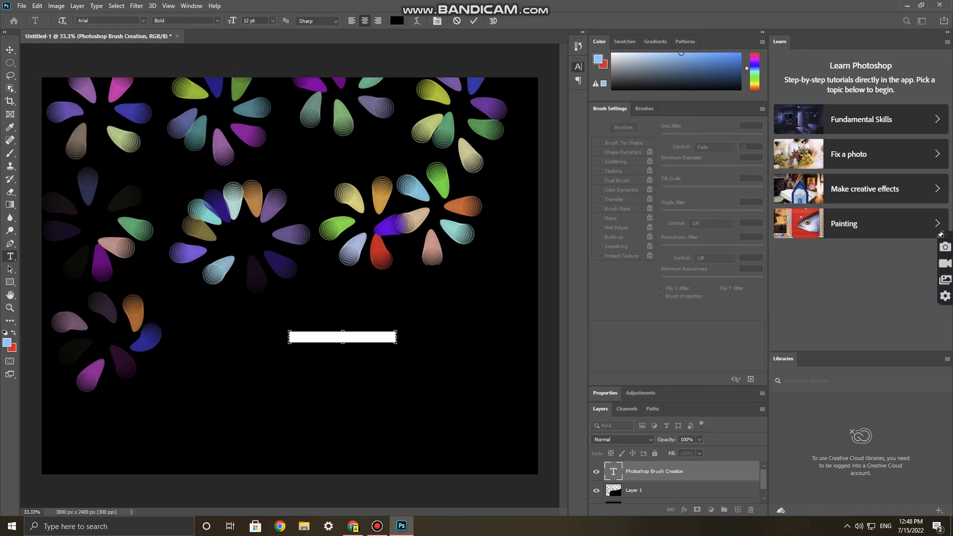
{"action": "left_click", "coordinate": [552, 123]}
{"action": "left_click_drag", "start_coordinate": [373, 164], "coordinate": [345, 135]}
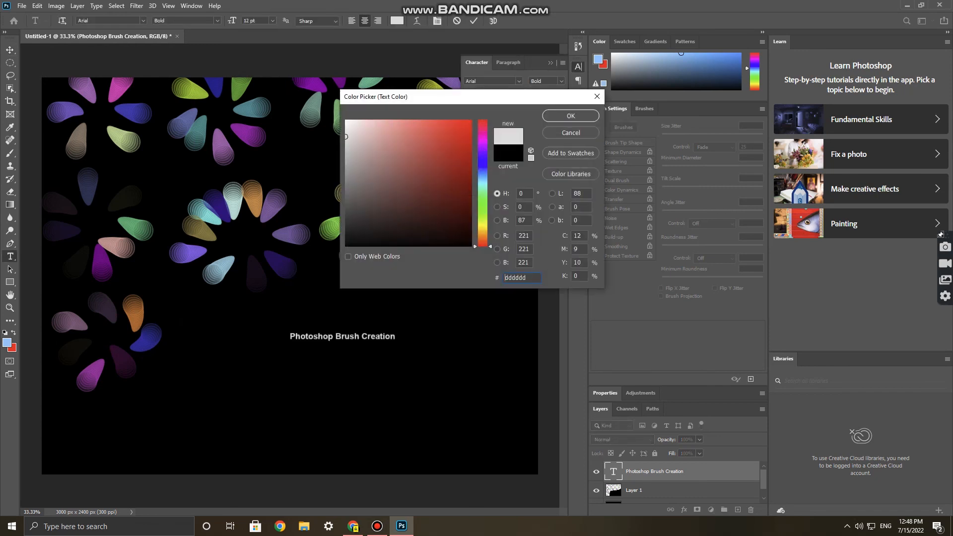
{"action": "left_click", "coordinate": [571, 115]}
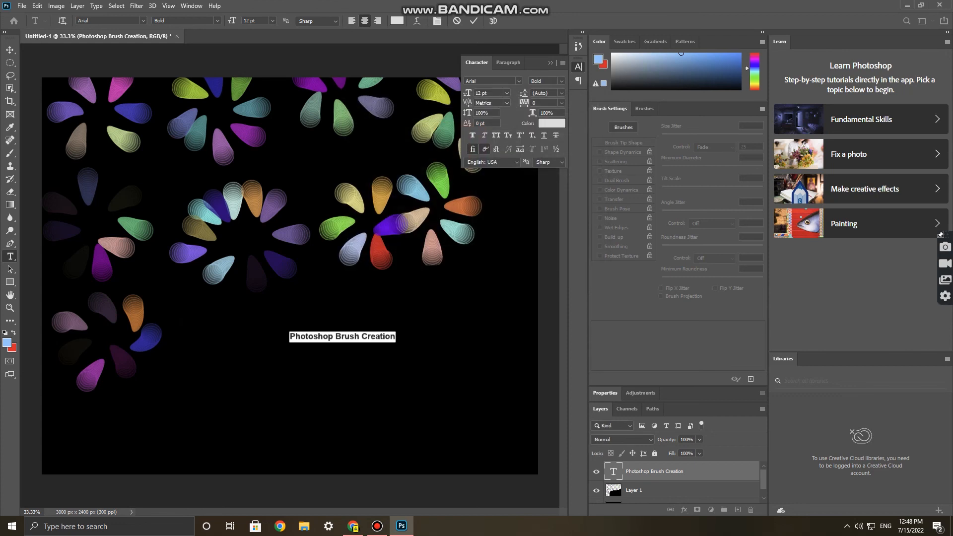
Break the title into two lines, with "Photoshop" above "Brush Creation".
{"action": "left_click", "coordinate": [336, 337]}
{"action": "key", "text": "Return"}
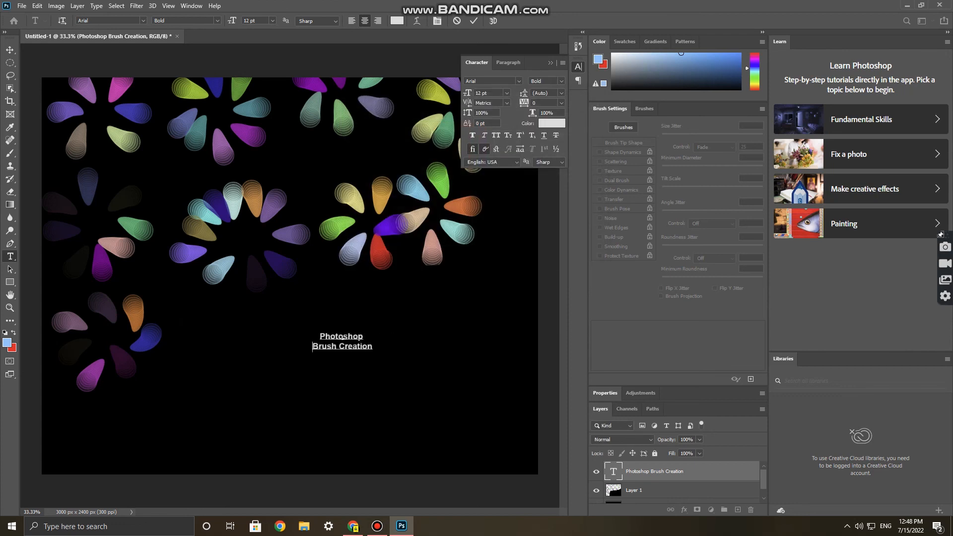
{"action": "key", "text": "ctrl+Return"}
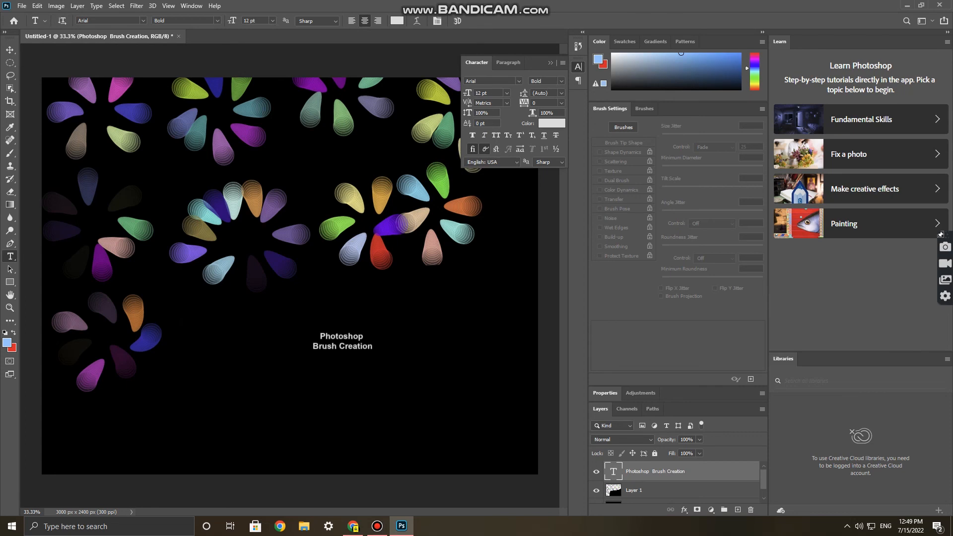
Enlarge the two-line title to about 70 pt and position it in the empty area below the flowers.
{"action": "key", "text": "ctrl+t"}
{"action": "left_click_drag", "start_coordinate": [375, 331], "coordinate": [517, 283]}
{"action": "left_click_drag", "start_coordinate": [447, 319], "coordinate": [448, 368]}
{"action": "key", "text": "Return"}
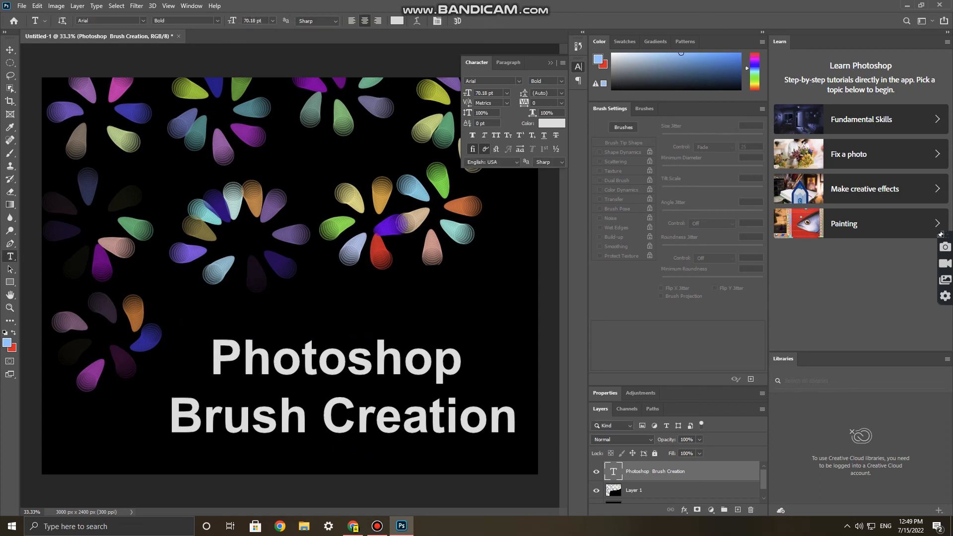
Shift the title slightly down and left, and scale it to about 108% so it measures about 76 pt.
{"action": "key", "text": "b"}
{"action": "key", "text": "v"}
{"action": "left_click_drag", "start_coordinate": [448, 360], "coordinate": [444, 371]}
{"action": "key", "text": "ctrl+t"}
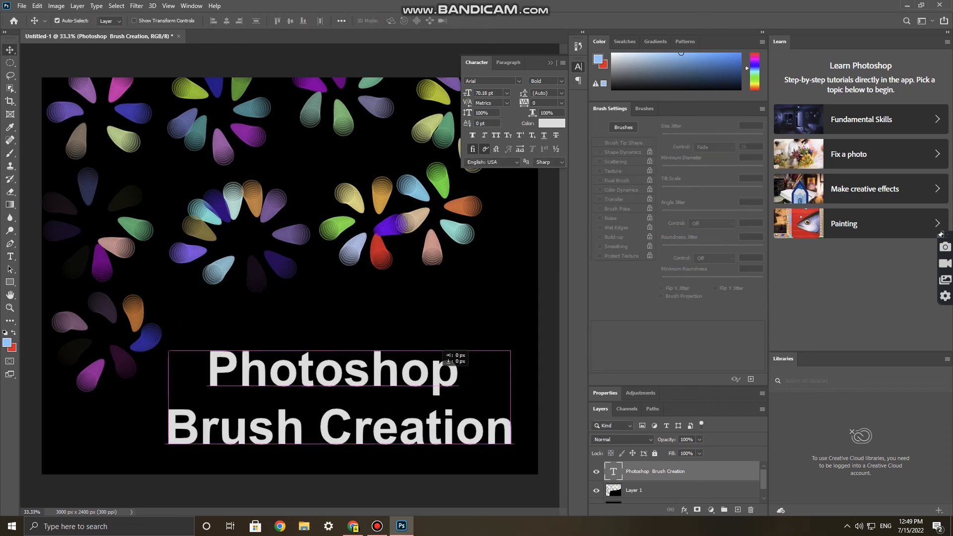
{"action": "mouse_move", "coordinate": [164, 342]}
{"action": "left_mouse_down"}
{"action": "mouse_move", "coordinate": [140, 324]}
{"action": "mouse_move", "coordinate": [150, 337]}
{"action": "left_mouse_up"}
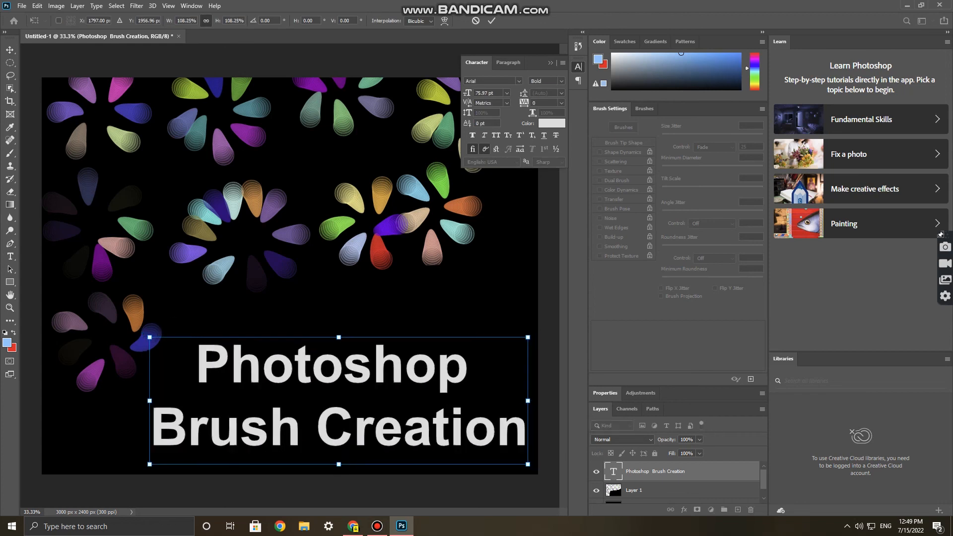
{"action": "key", "text": "Return"}
Set the "Brush Creation" line to the Arial Black style and shift the title left to fit inside the canvas.
{"action": "key", "text": "t"}
{"action": "key", "text": "Return"}
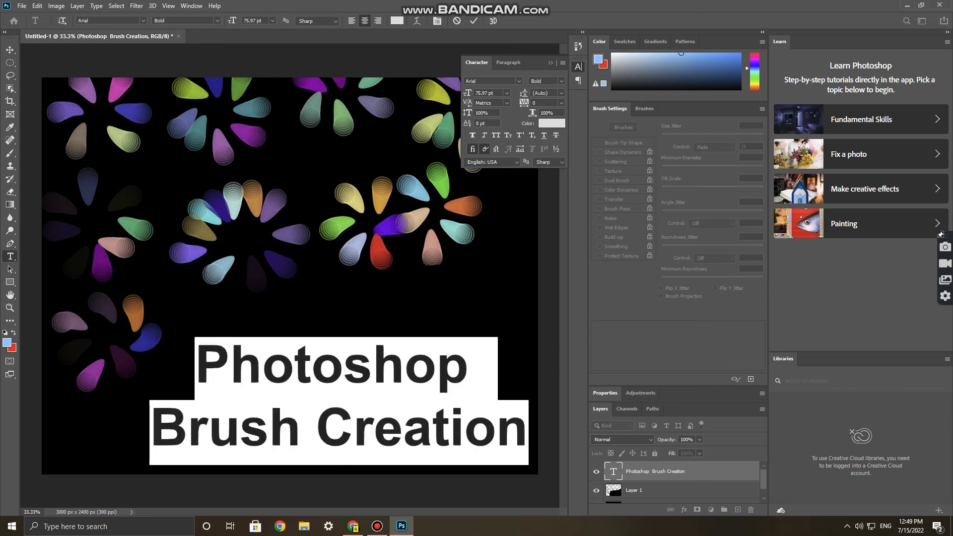
{"action": "left_click_drag", "start_coordinate": [527, 430], "coordinate": [152, 430]}
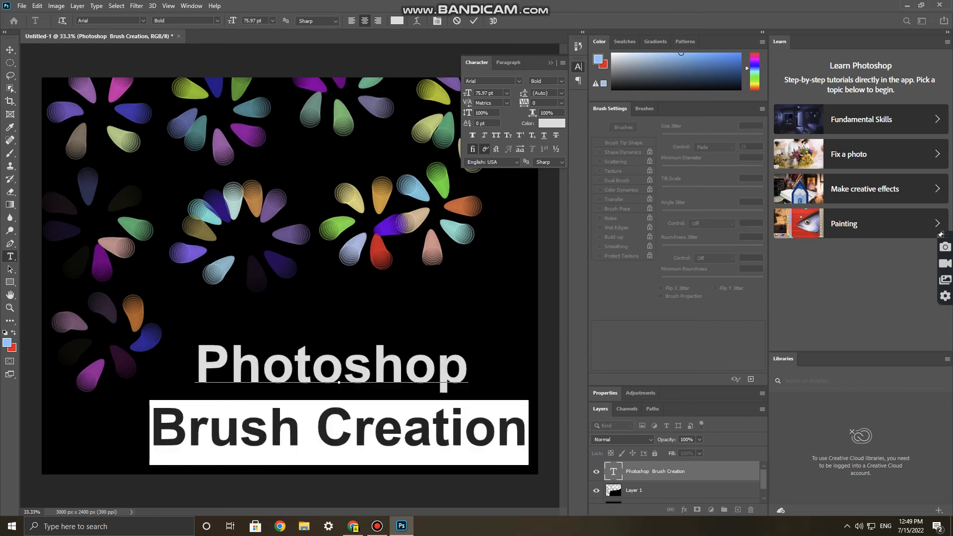
{"action": "left_click", "coordinate": [546, 81]}
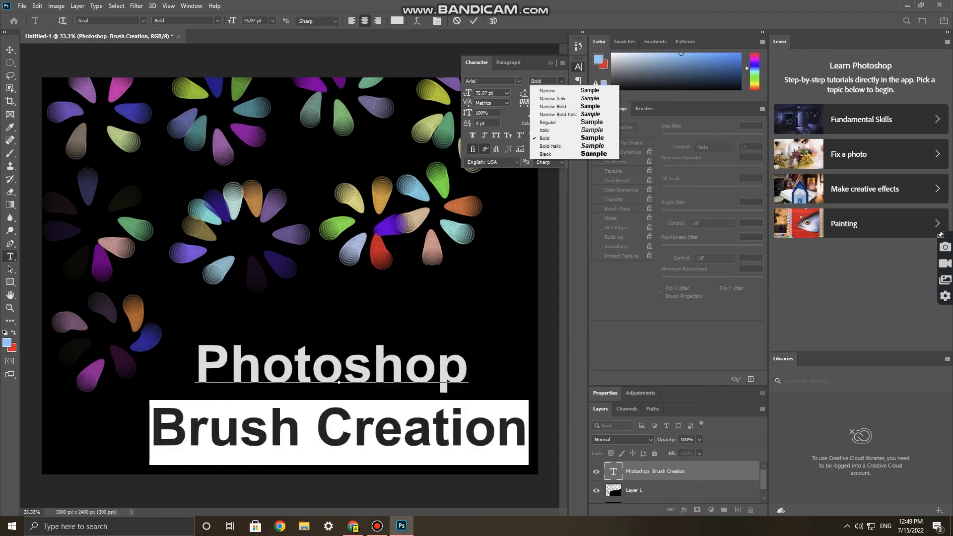
{"action": "left_click", "coordinate": [552, 154]}
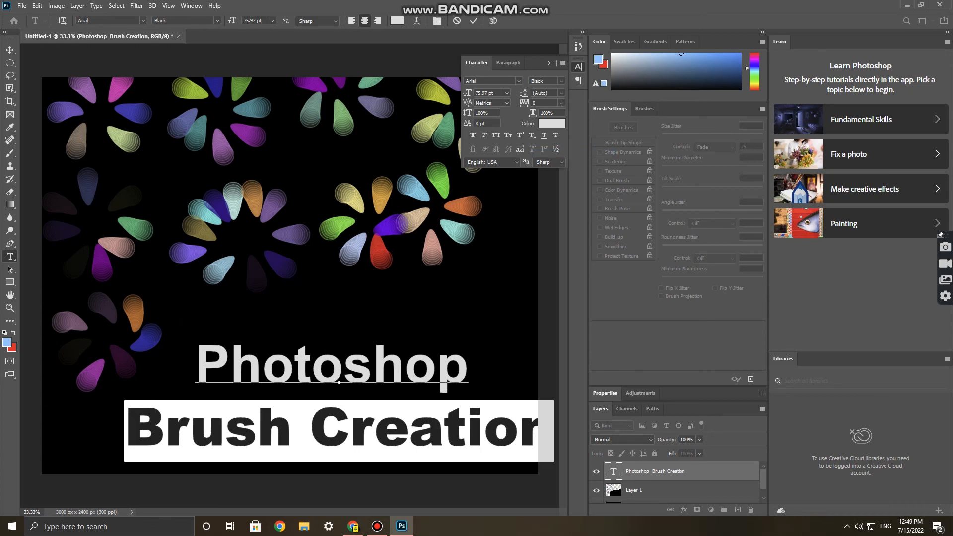
{"action": "key", "text": "ctrl+Return"}
{"action": "key", "text": "v"}
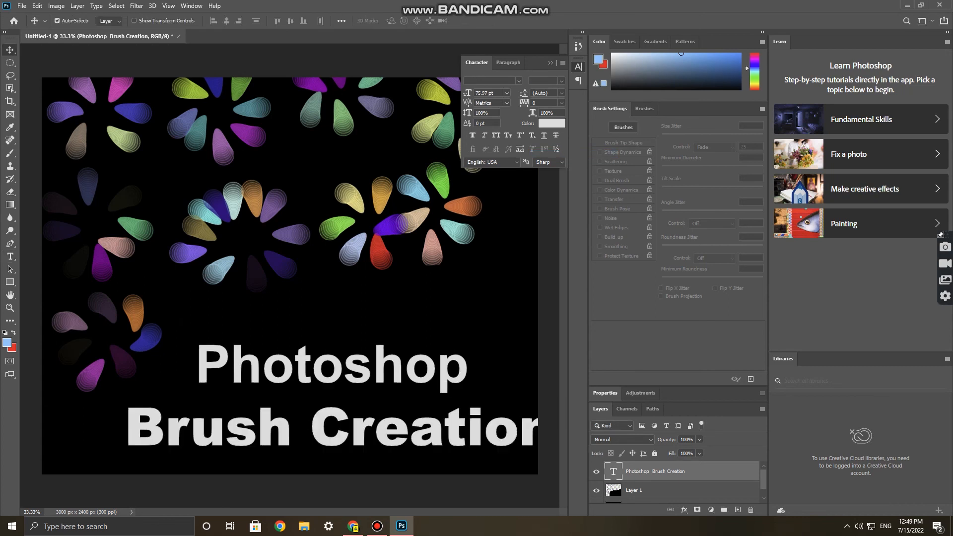
{"action": "mouse_move", "coordinate": [378, 350]}
{"action": "left_mouse_down"}
{"action": "mouse_move", "coordinate": [334, 350]}
{"action": "mouse_move", "coordinate": [354, 361]}
{"action": "mouse_move", "coordinate": [363, 354]}
{"action": "left_mouse_up"}
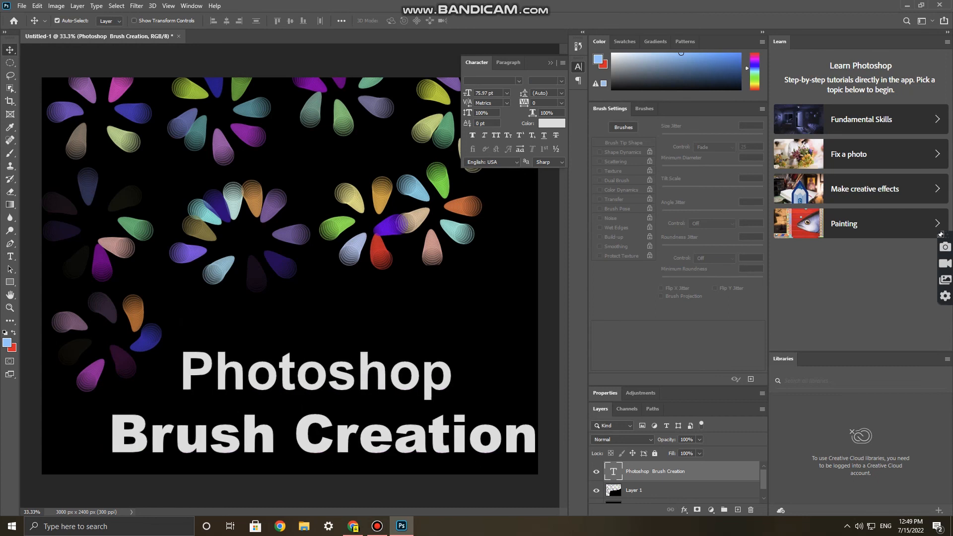
Colour the word "Creation" bright green #84ff00.
{"action": "key", "text": "t"}
{"action": "left_click_drag", "start_coordinate": [294, 437], "coordinate": [537, 438]}
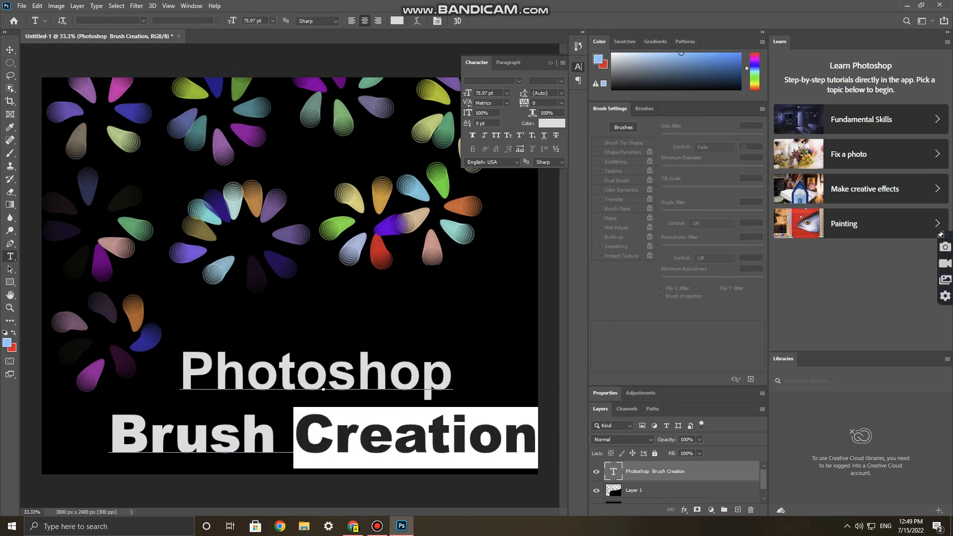
{"action": "left_click", "coordinate": [551, 123]}
{"action": "type", "text": "00ff3c"}
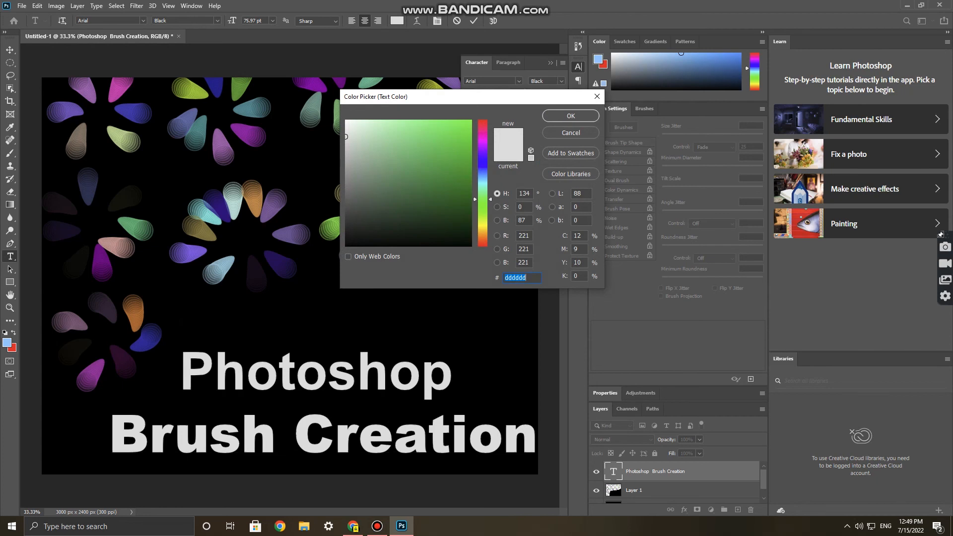
{"action": "type", "text": "84ff00"}
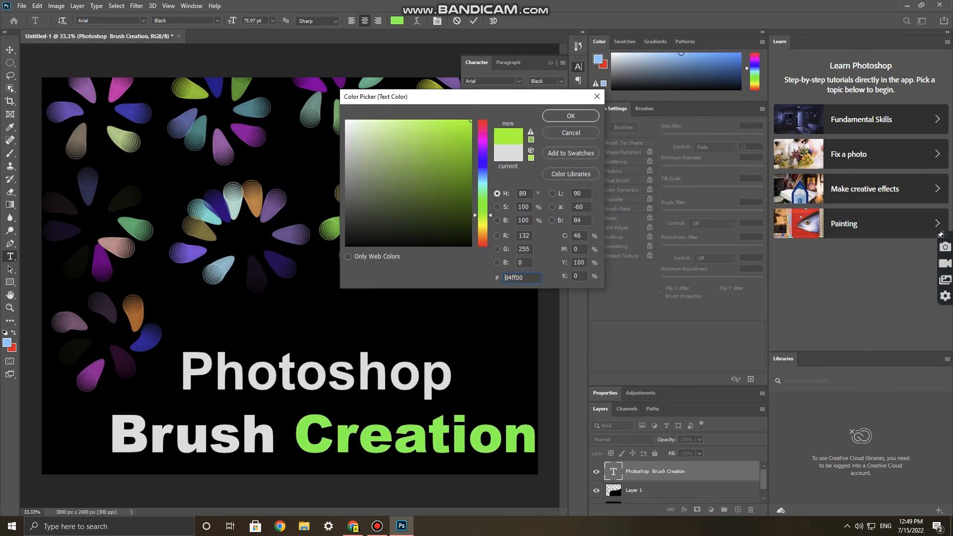
{"action": "left_click", "coordinate": [571, 116]}
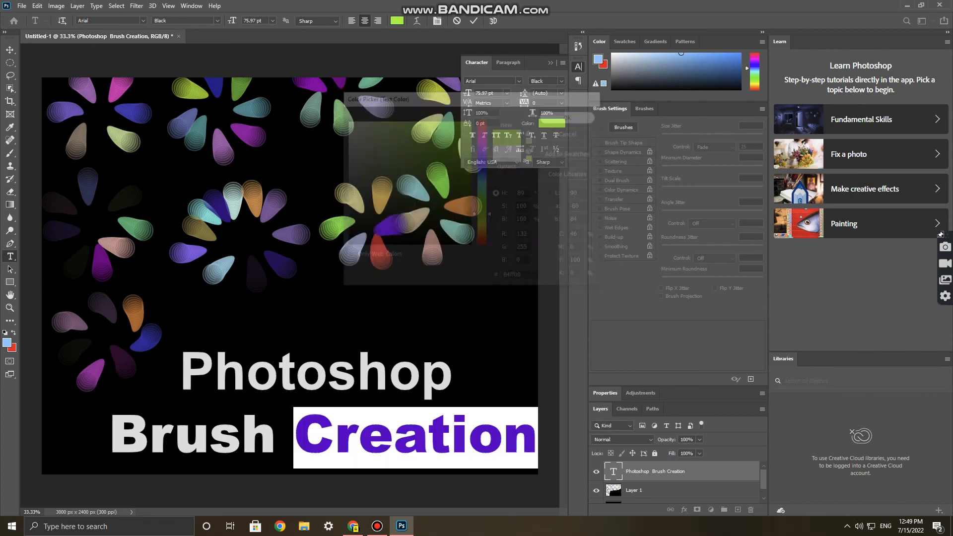
Colour the word "Brush" violet-blue #615dff.
{"action": "left_click_drag", "start_coordinate": [276, 436], "coordinate": [110, 436]}
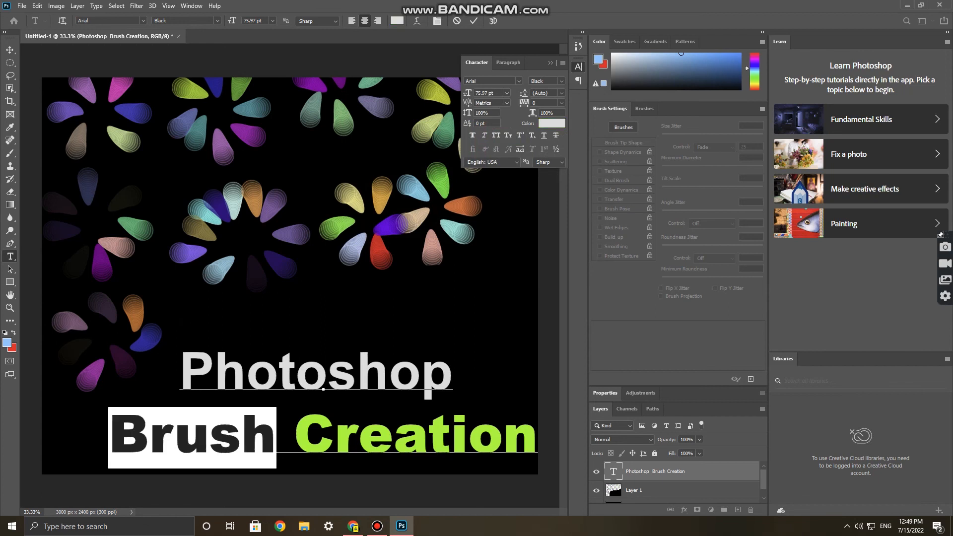
{"action": "left_click", "coordinate": [552, 123]}
{"action": "left_click", "coordinate": [458, 140]}
{"action": "left_click", "coordinate": [471, 143]}
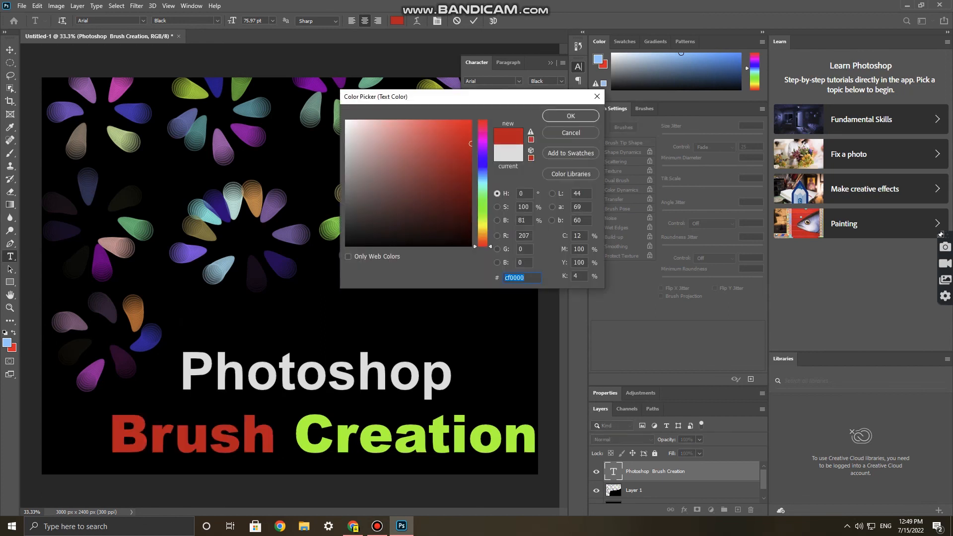
{"action": "type", "text": "6865e1"}
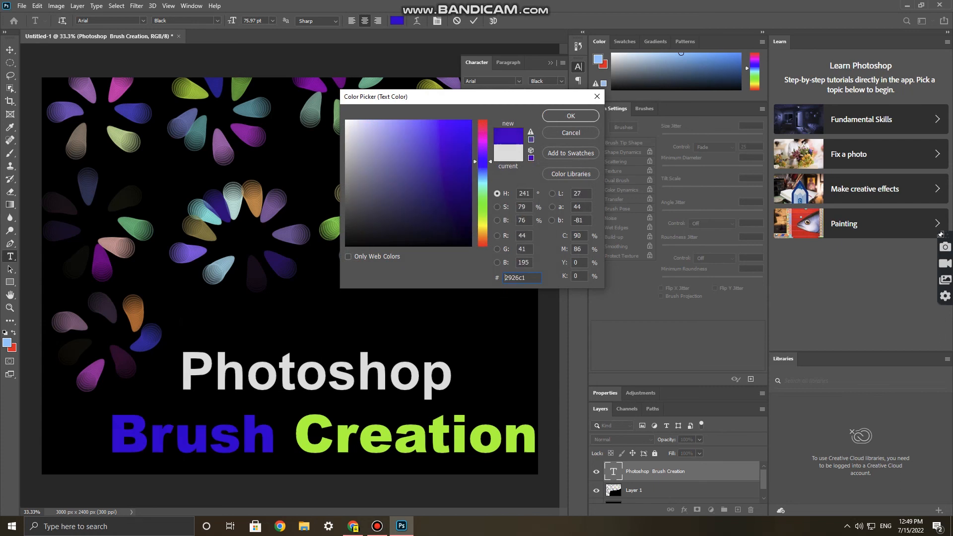
{"action": "mouse_move", "coordinate": [415, 136]}
{"action": "left_mouse_down"}
{"action": "mouse_move", "coordinate": [438, 139]}
{"action": "mouse_move", "coordinate": [380, 120]}
{"action": "left_mouse_up"}
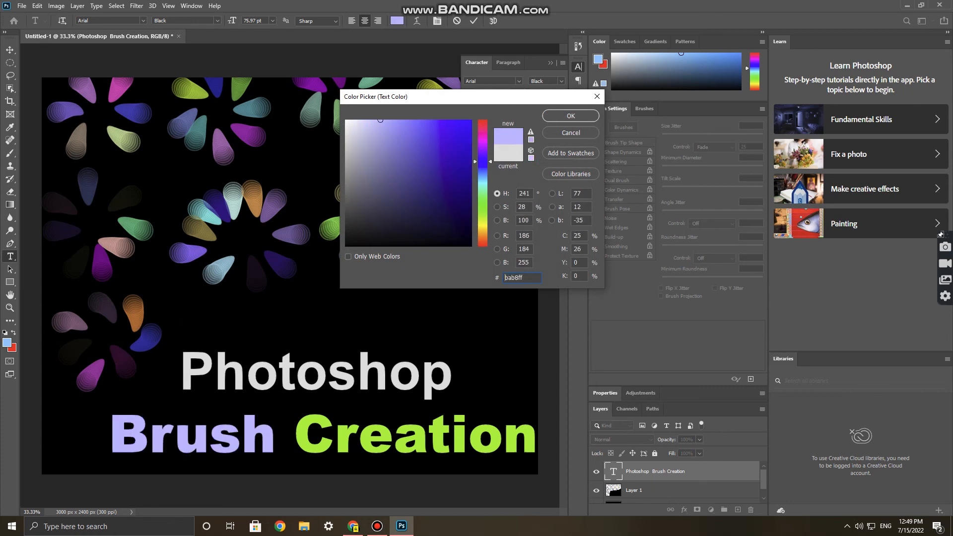
{"action": "type", "text": "6966f7"}
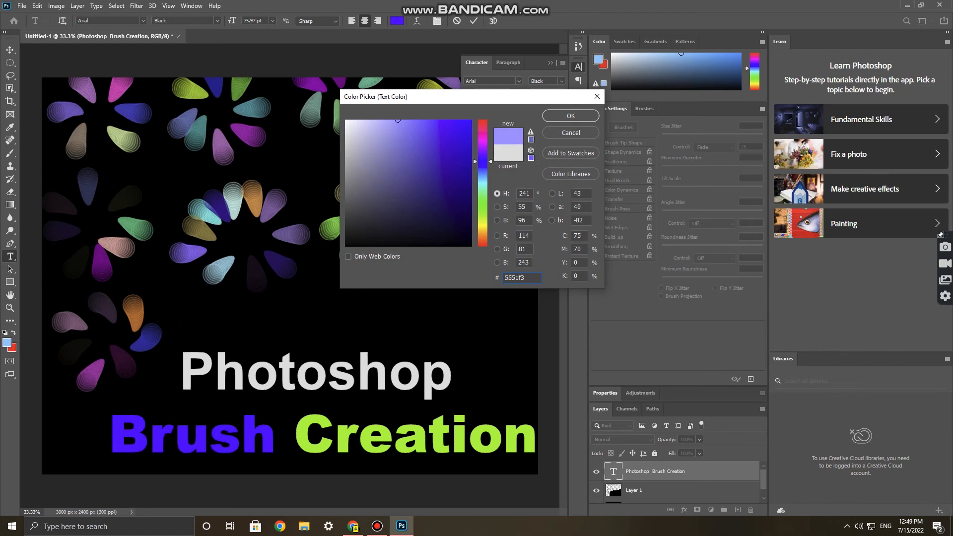
{"action": "type", "text": "615dff"}
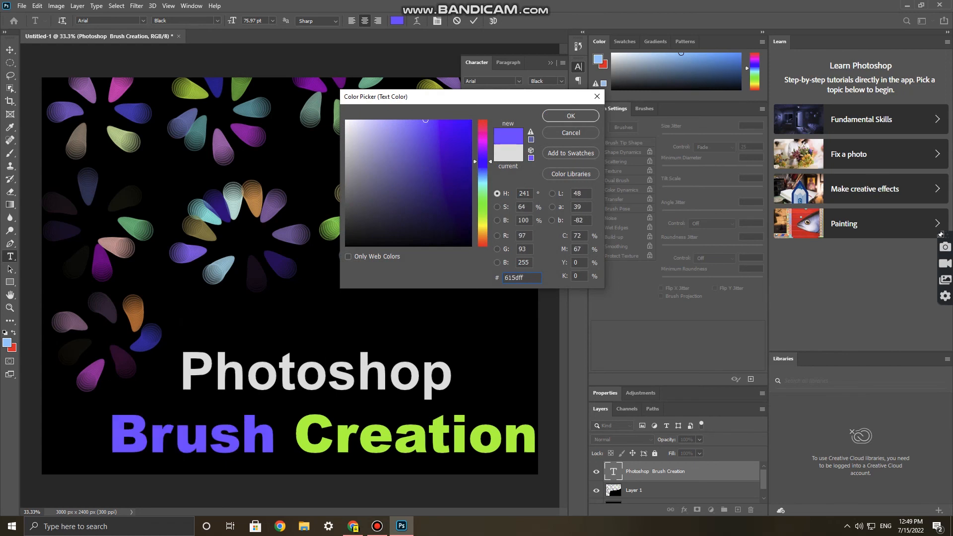
{"action": "left_click", "coordinate": [571, 115]}
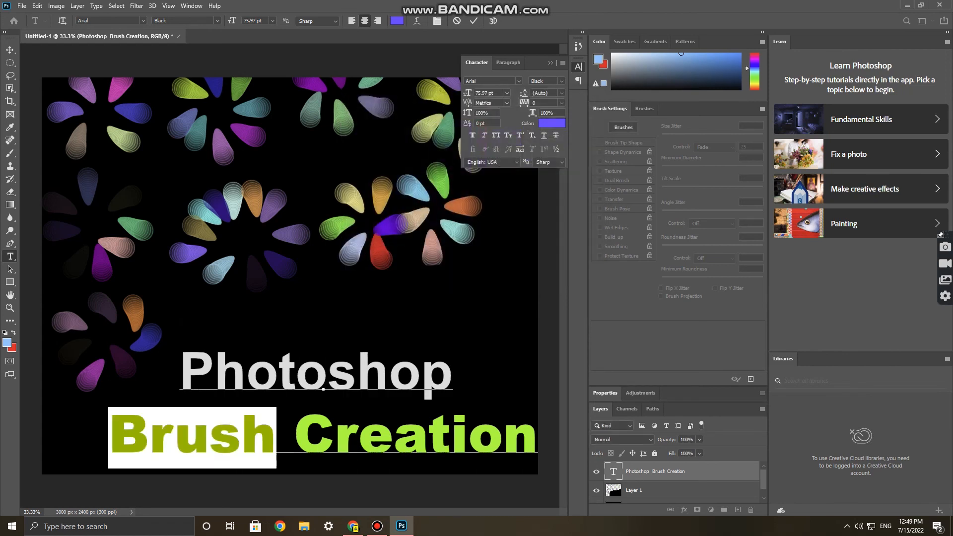
Shift the flower artwork slightly down and left, and raise the title closer to the flowers.
{"action": "left_click", "coordinate": [10, 49]}
{"action": "mouse_move", "coordinate": [382, 375]}
{"action": "left_mouse_down"}
{"action": "mouse_move", "coordinate": [369, 367]}
{"action": "mouse_move", "coordinate": [378, 375]}
{"action": "left_mouse_up"}
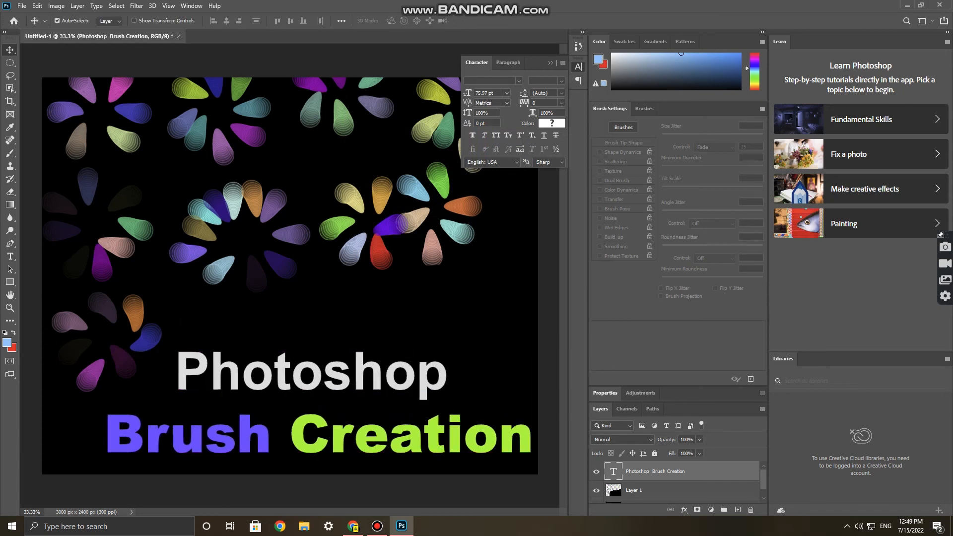
{"action": "left_click", "coordinate": [142, 331]}
{"action": "left_click_drag", "start_coordinate": [142, 331], "coordinate": [137, 343]}
{"action": "left_click_drag", "start_coordinate": [216, 360], "coordinate": [224, 337]}
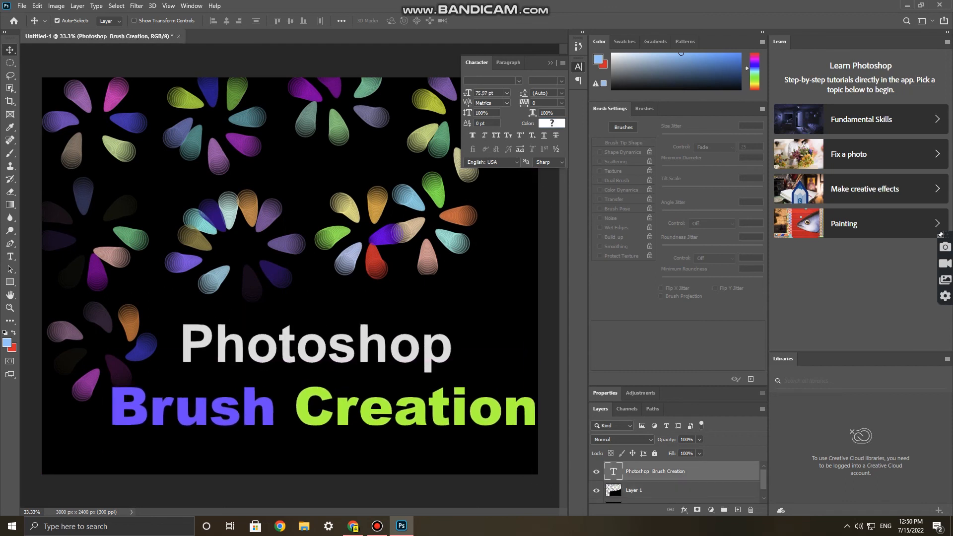
Scale down the Layer 1 flower artwork and reposition it above the title with a margin from the canvas edges.
{"action": "scroll", "coordinate": [290, 276], "scroll_direction": "down", "scroll_amount": 5}
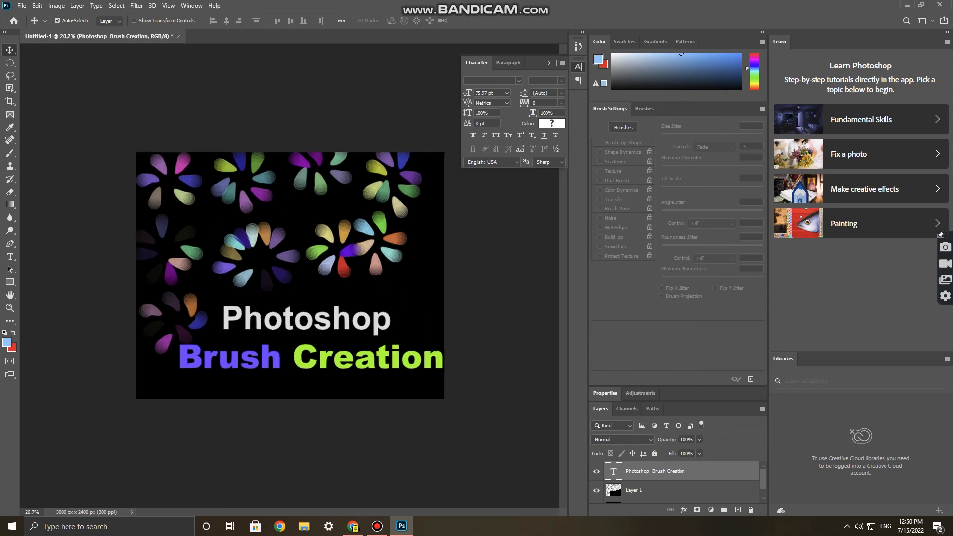
{"action": "scroll", "coordinate": [290, 276], "scroll_direction": "up", "scroll_amount": 1}
{"action": "left_click_drag", "start_coordinate": [280, 228], "coordinate": [283, 228]}
{"action": "key", "text": "ctrl+t"}
{"action": "left_click_drag", "start_coordinate": [120, 134], "coordinate": [156, 163]}
{"action": "left_click_drag", "start_coordinate": [258, 213], "coordinate": [235, 203]}
{"action": "key", "text": "Return"}
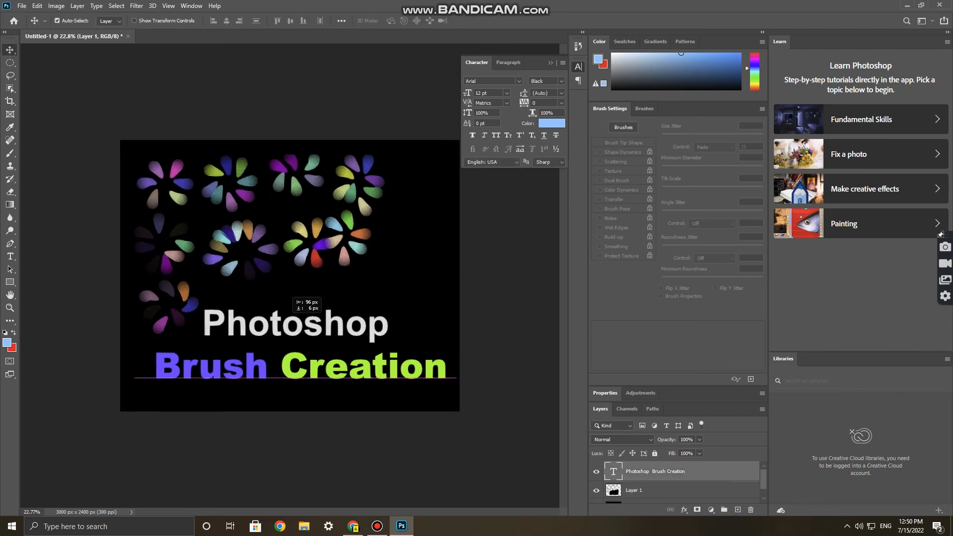